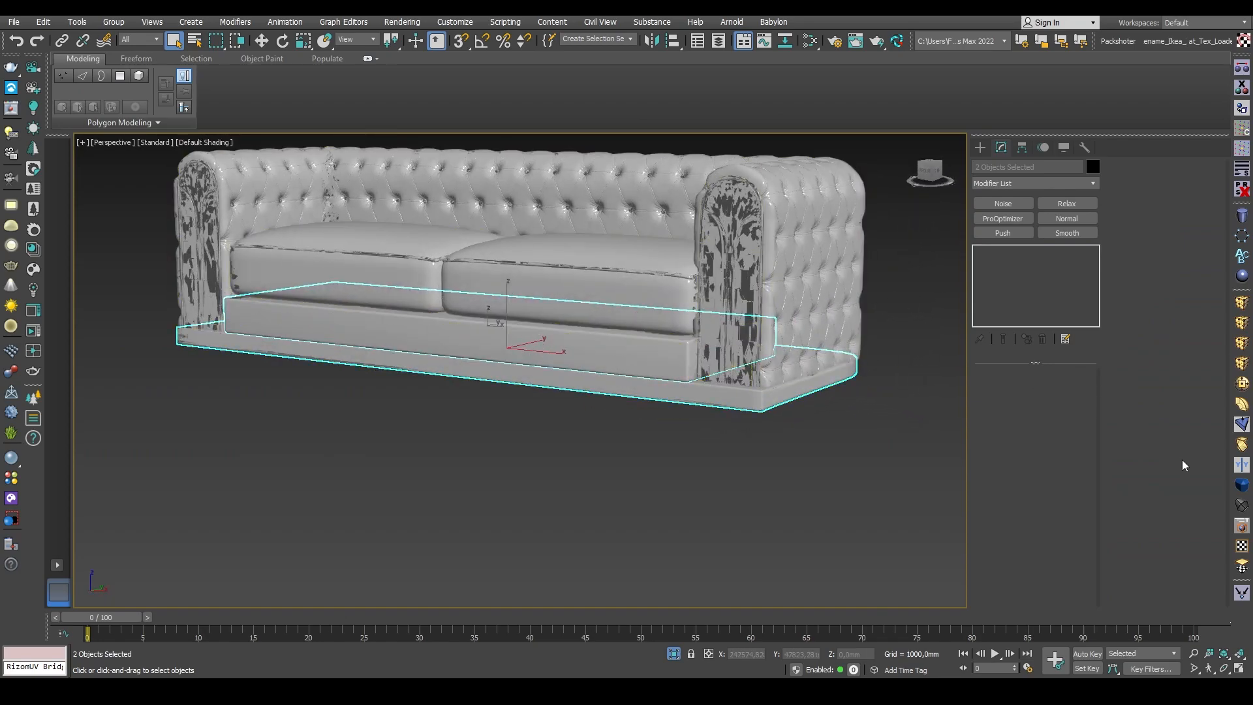
Step: Add an Unwrap UVW modifier to the two sofa base pieces and flatten-map all their faces with a 45 polygon angle threshold and 0.001 spacing
left_click(1242, 548)
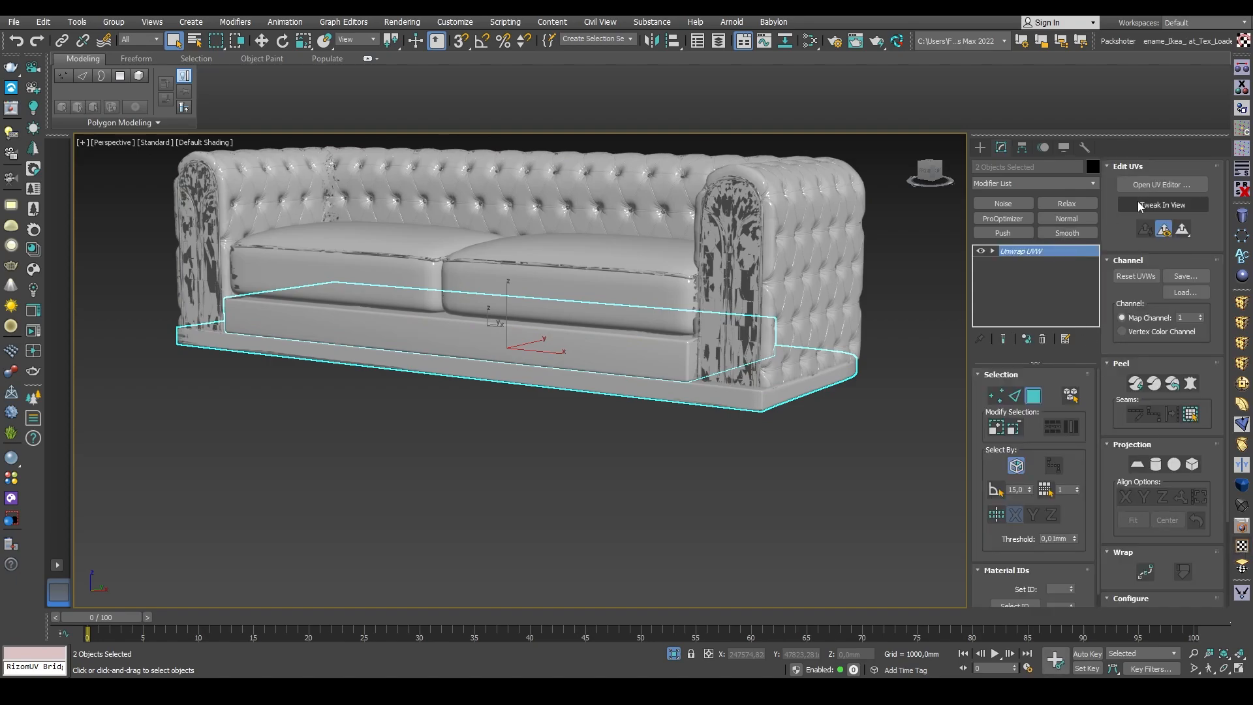
left_click(1162, 185)
scroll(144, 289, "down", 3)
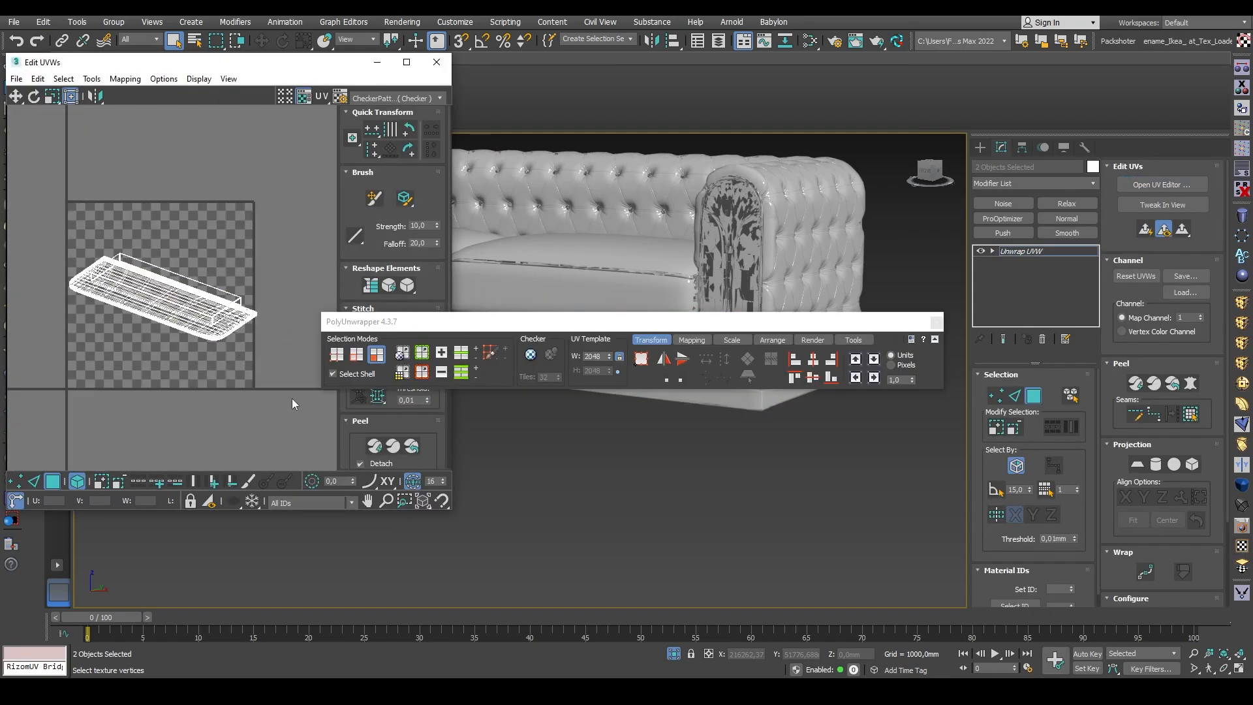
left_click_drag(292, 398, 151, 104)
left_click(126, 78)
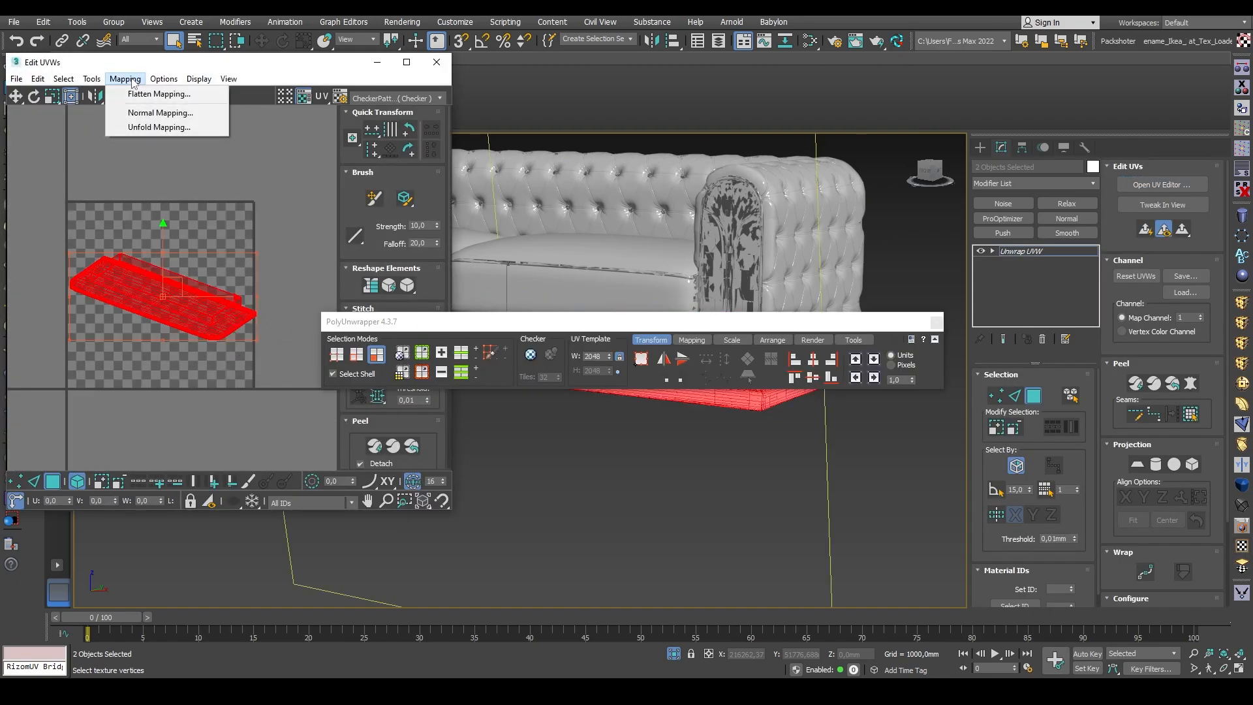
left_click(139, 90)
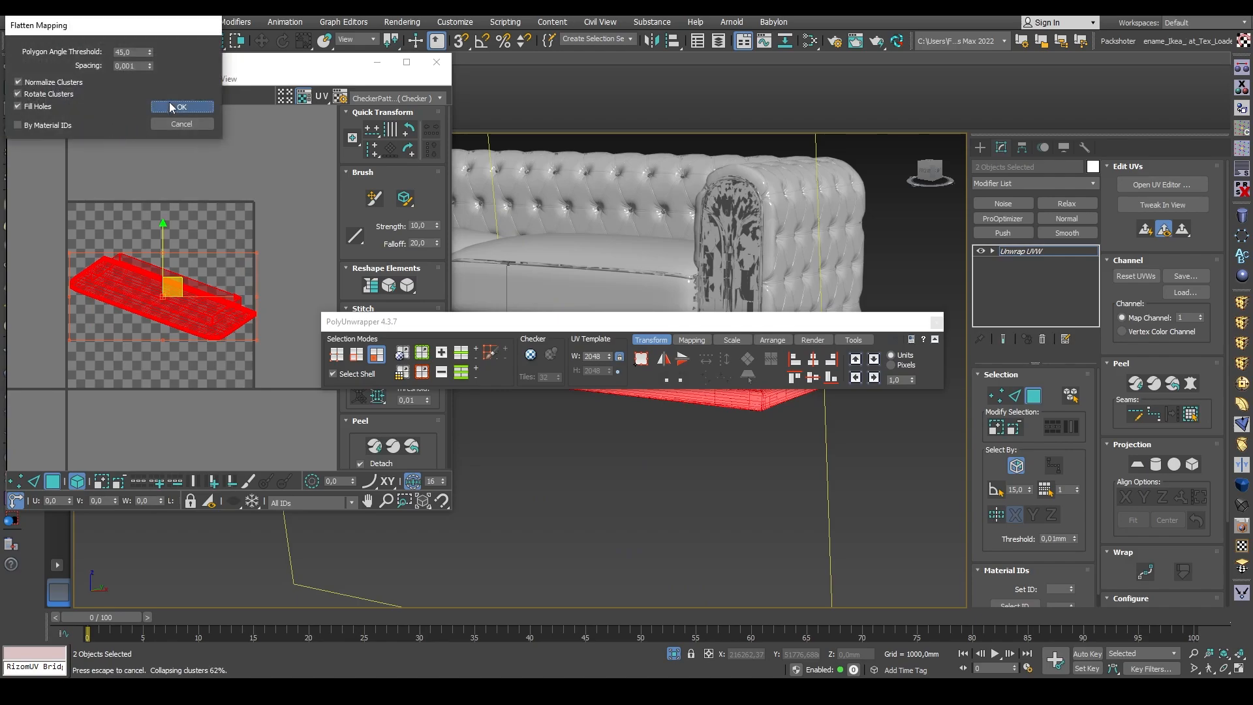
Step: Show the checker pattern on the two base pieces, check their flattened UVs, and close the UV editor
scroll(168, 237, "up", 2)
left_click(215, 233)
scroll(129, 258, "up", 2)
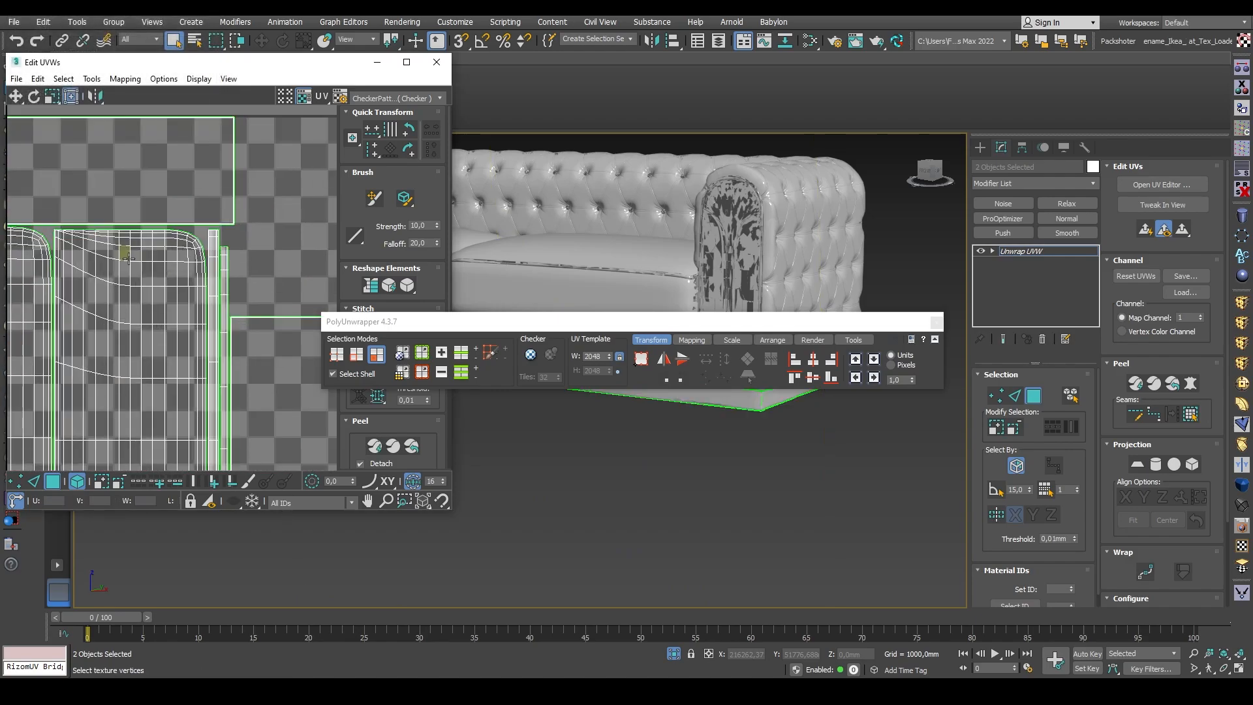
scroll(129, 259, "up", 2)
scroll(608, 206, "down", 3)
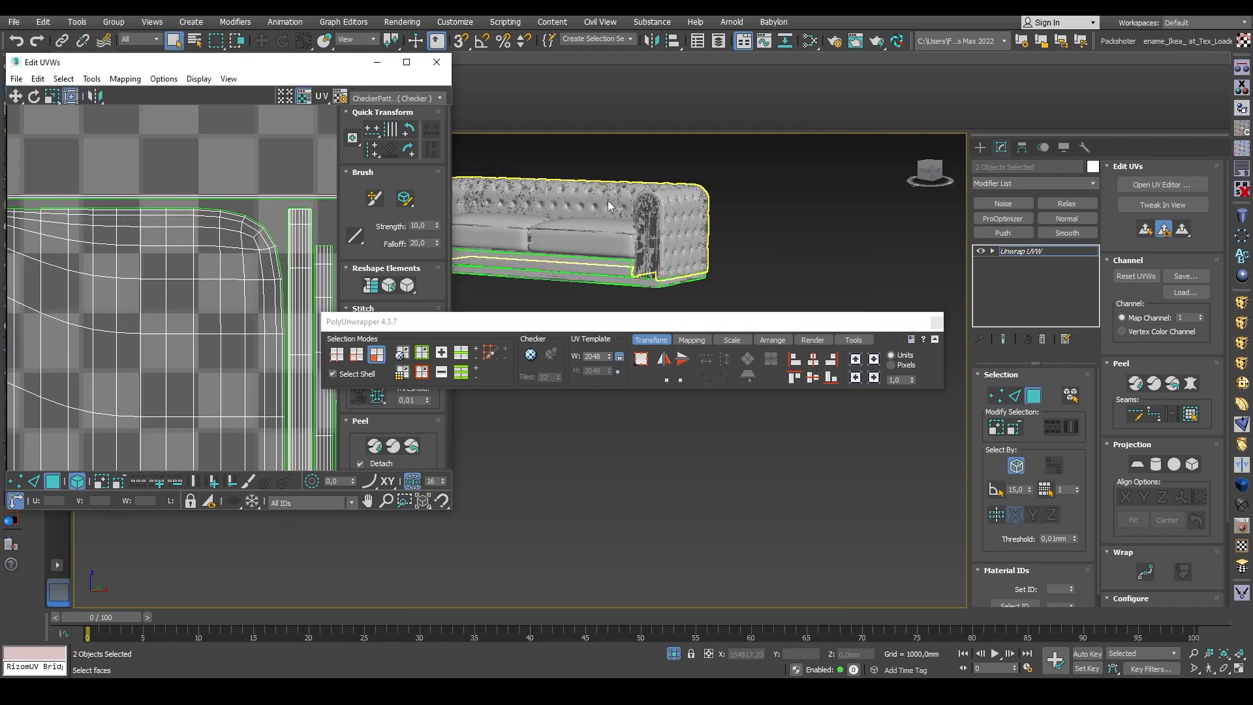
left_click(392, 99)
left_click(373, 120)
scroll(577, 241, "up", 4)
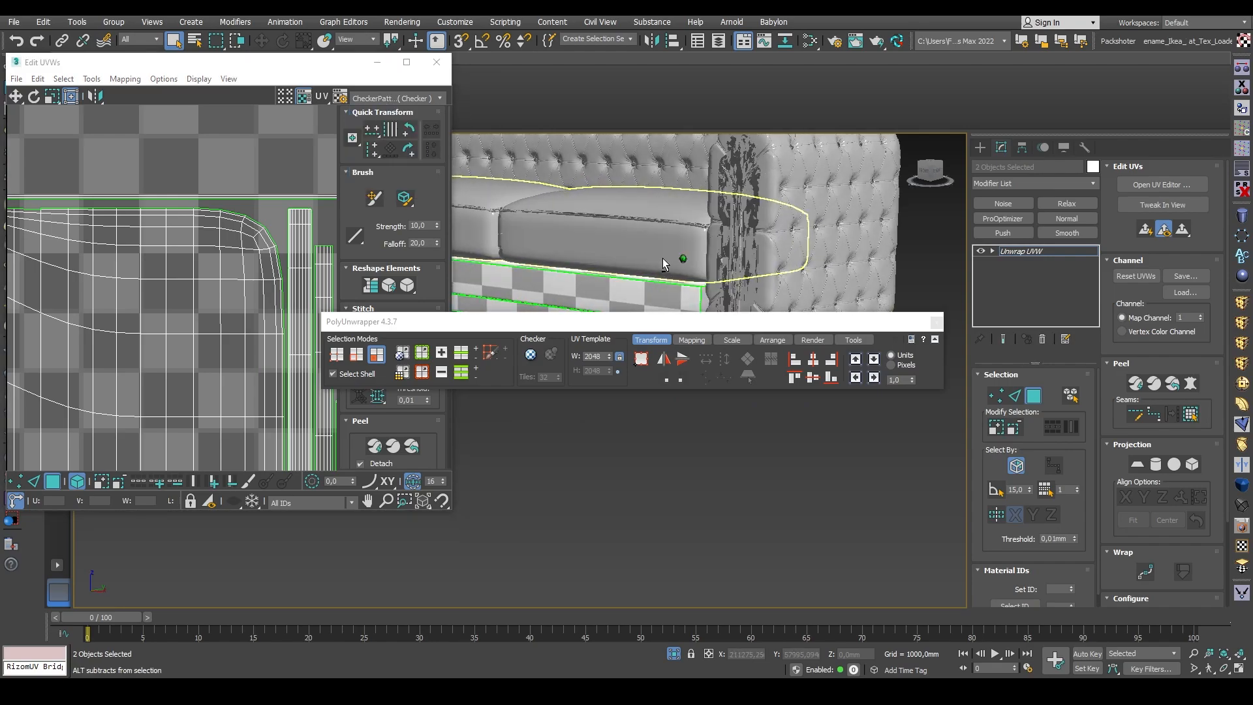
mouse_move(663, 257)
middle_mouse_down("alt")
mouse_move(649, 210)
mouse_move(682, 178)
mouse_move(794, 254)
mouse_move(895, 266)
mouse_move(675, 263)
middle_mouse_up("alt")
scroll(729, 254, "down", 2)
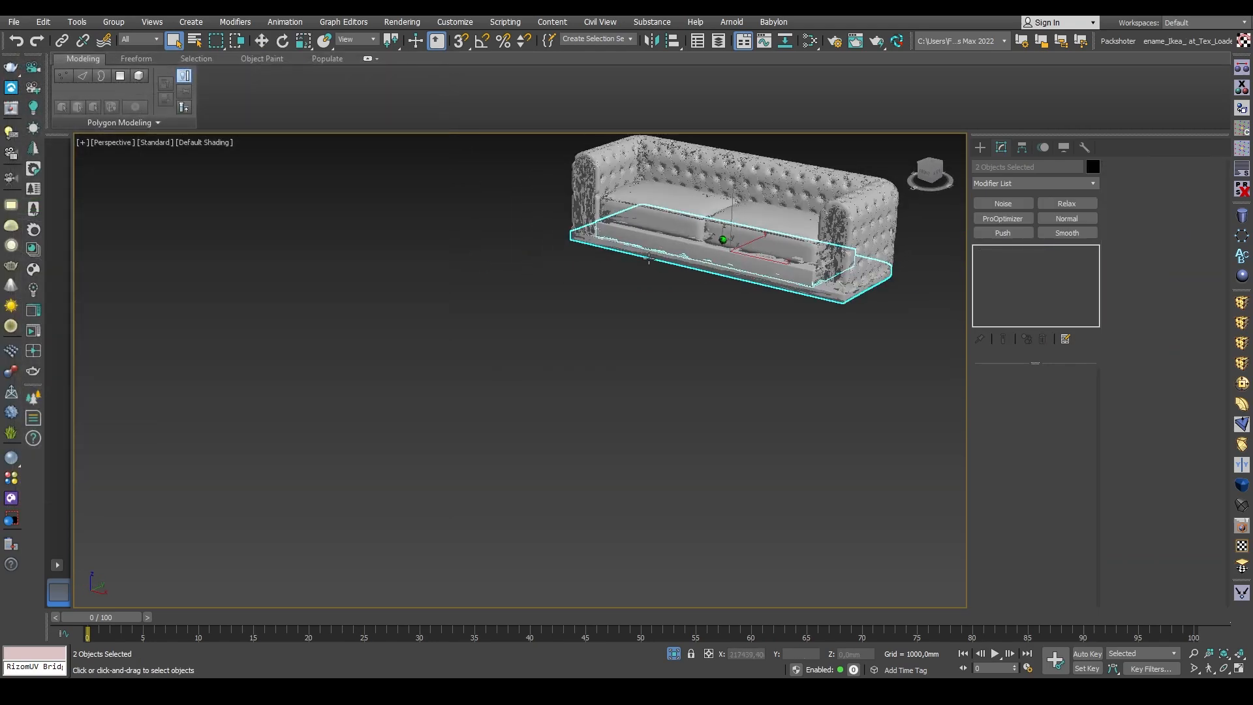
Step: Select the tufted sofa body, the arm fronts and the seat cushions, leaving out the base, and send them to RizomUV
scroll(590, 234, "up", 3)
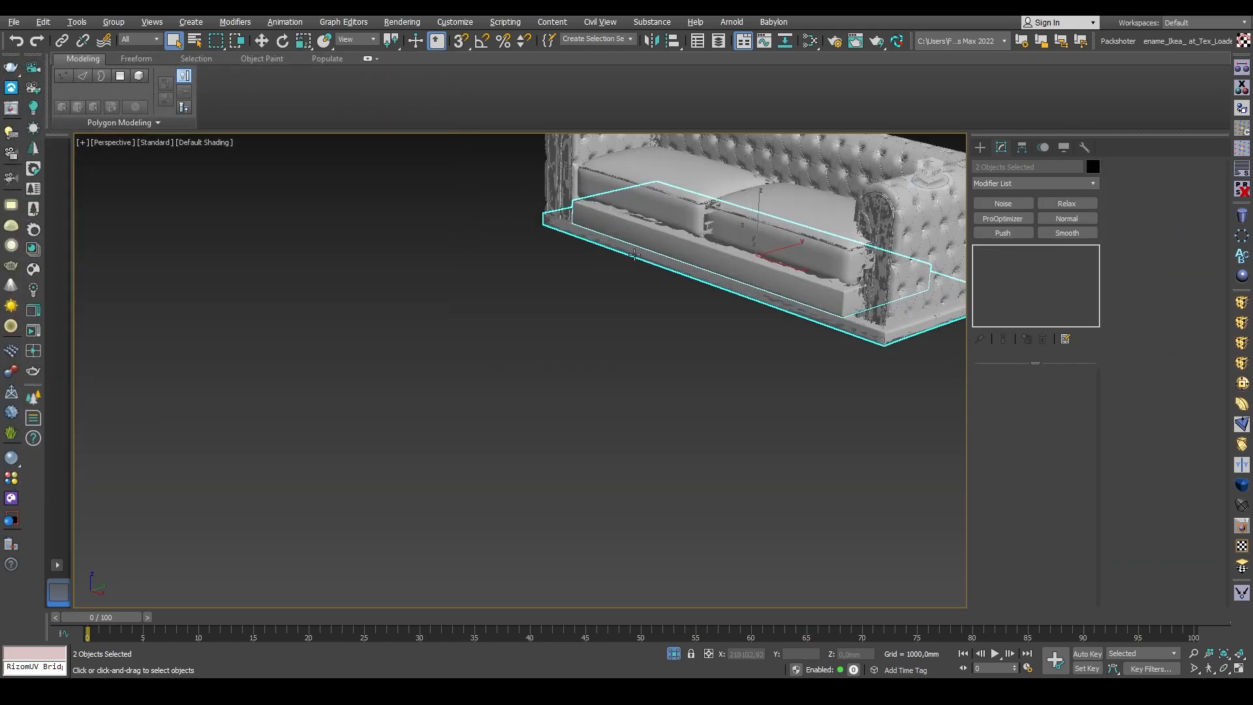
middle_click_drag(842, 235, 591, 233)
left_click(590, 234)
left_click(659, 254, "ctrl")
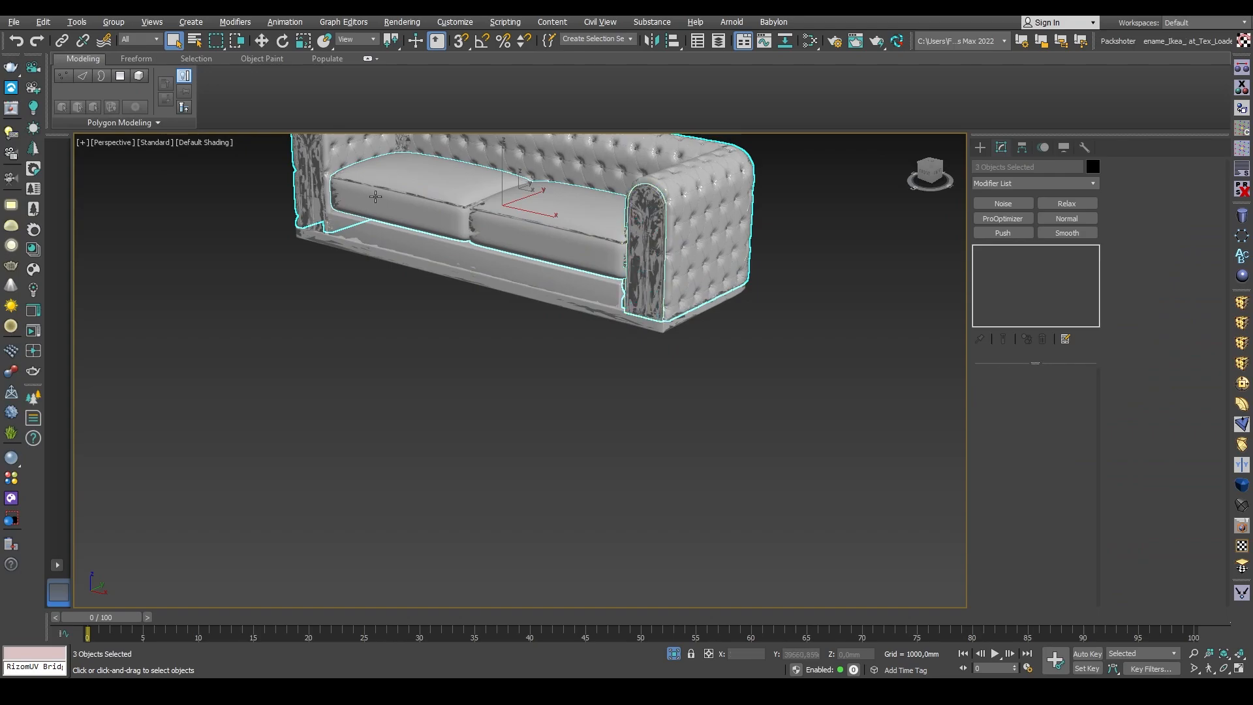
left_click(317, 178, "ctrl")
middle_click_drag(317, 178, 288, 212, "alt")
left_click(896, 41)
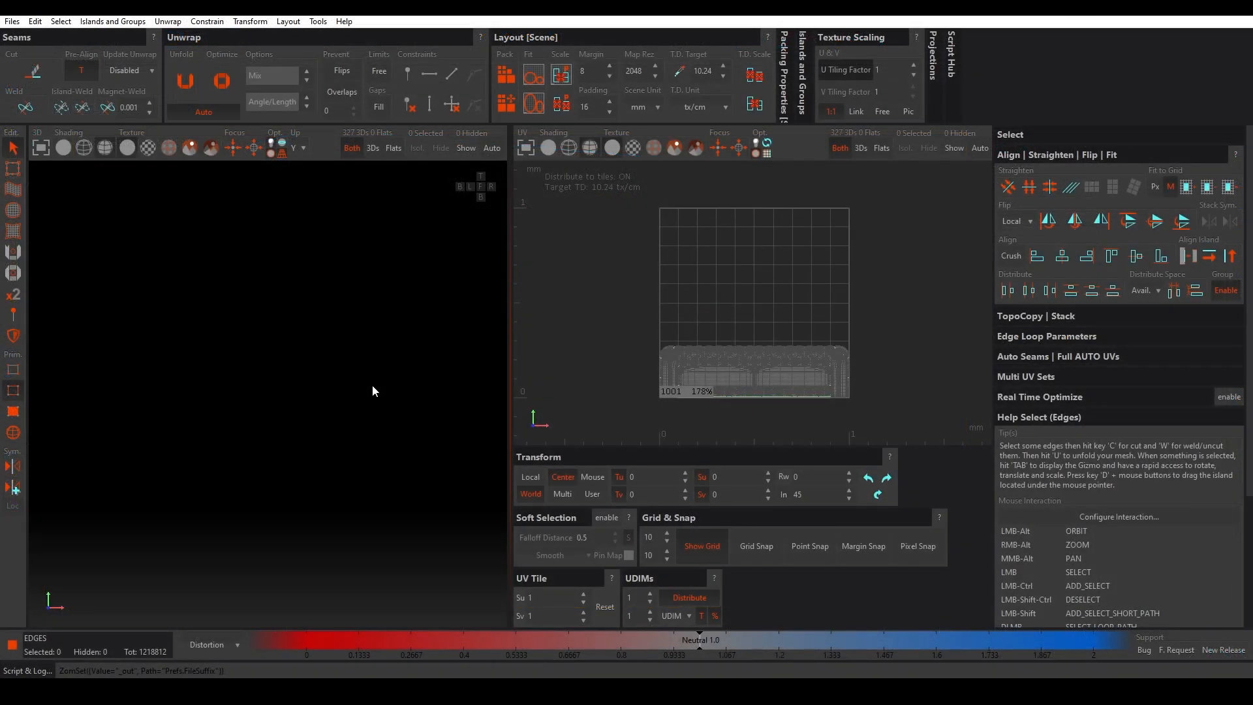
Step: Frame the imported sofa in the 3D view and isolate the tufted back-and-arms shell
key("f")
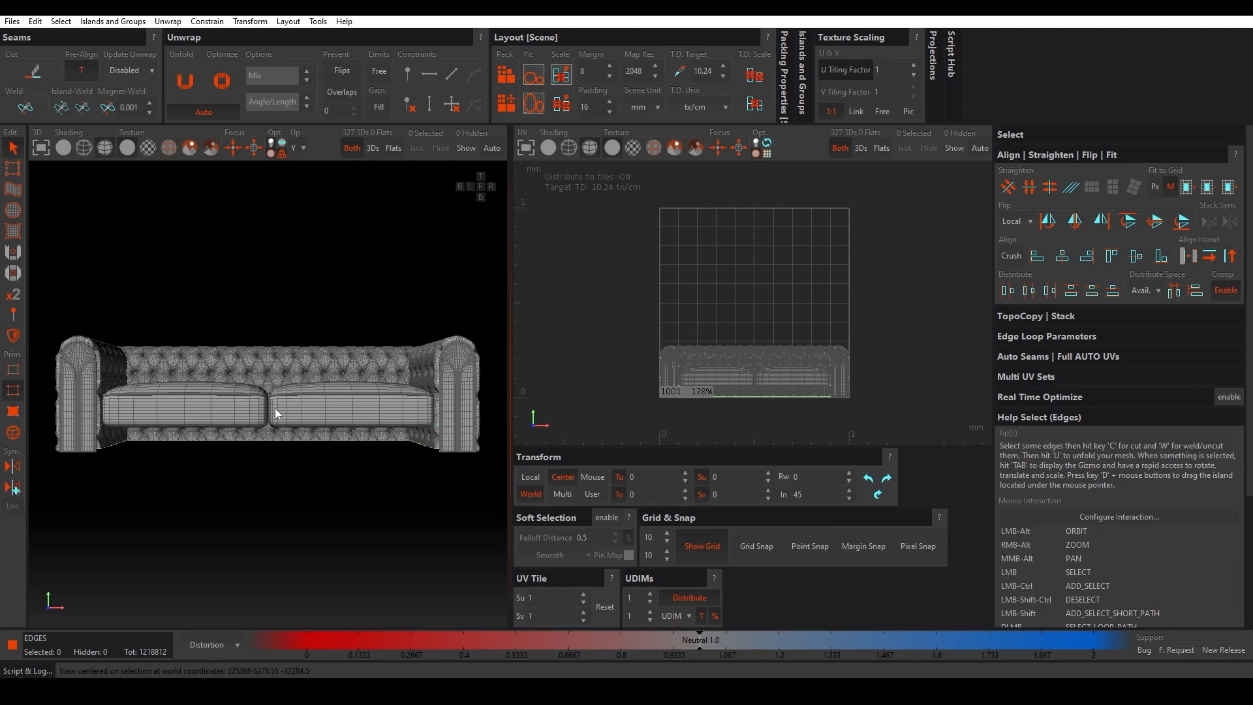
middle_click_drag(360, 429, 247, 492, "alt")
left_click_drag(247, 492, 229, 392, "alt")
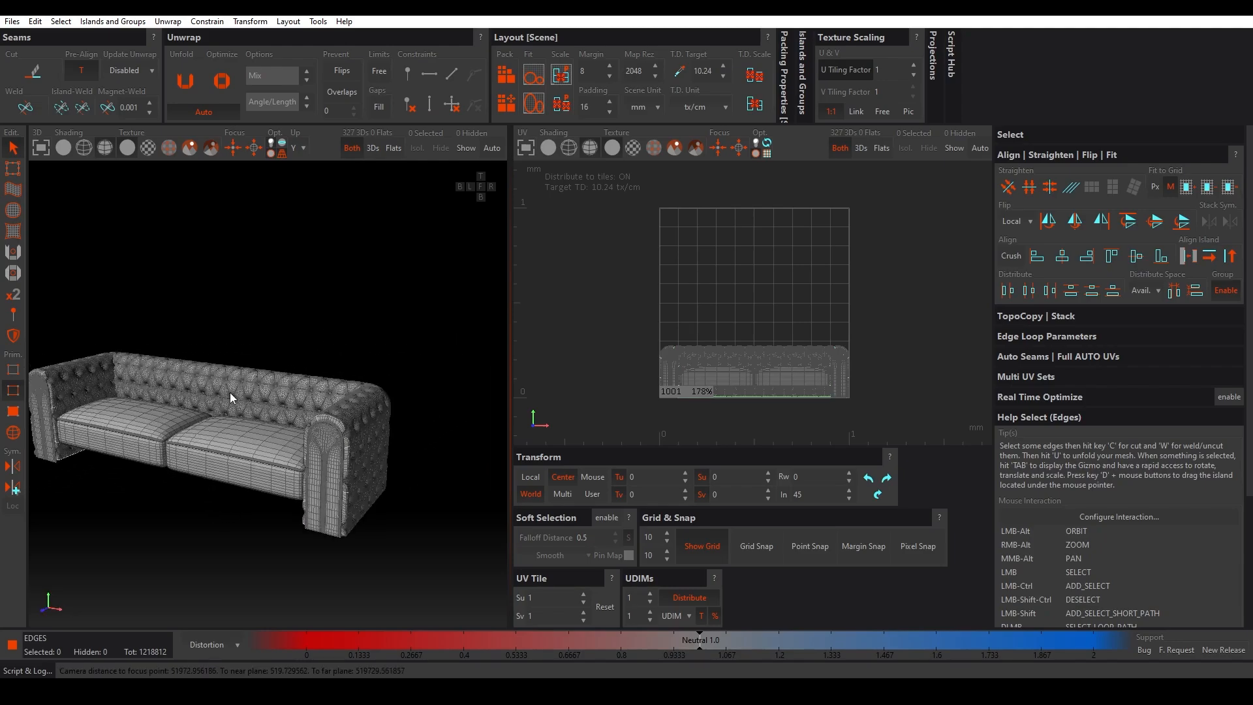
scroll(230, 393, "up", 5)
scroll(210, 386, "down", 3)
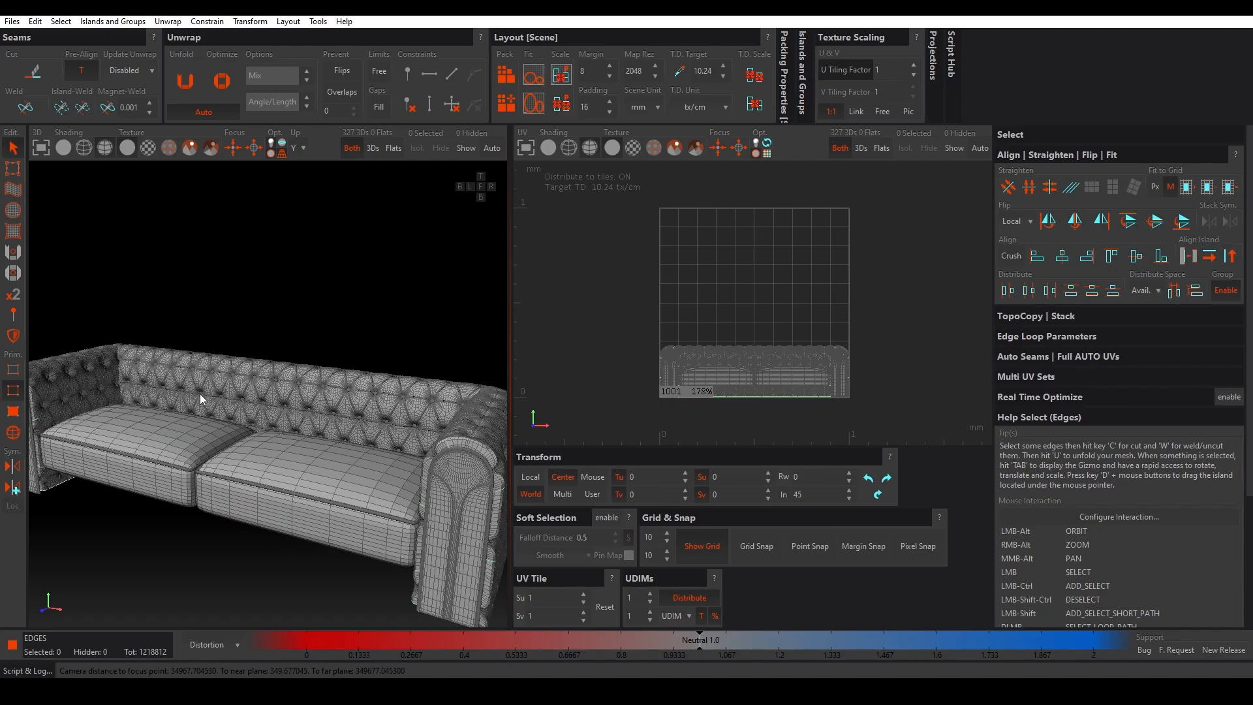
key("i")
scroll(295, 378, "down", 3)
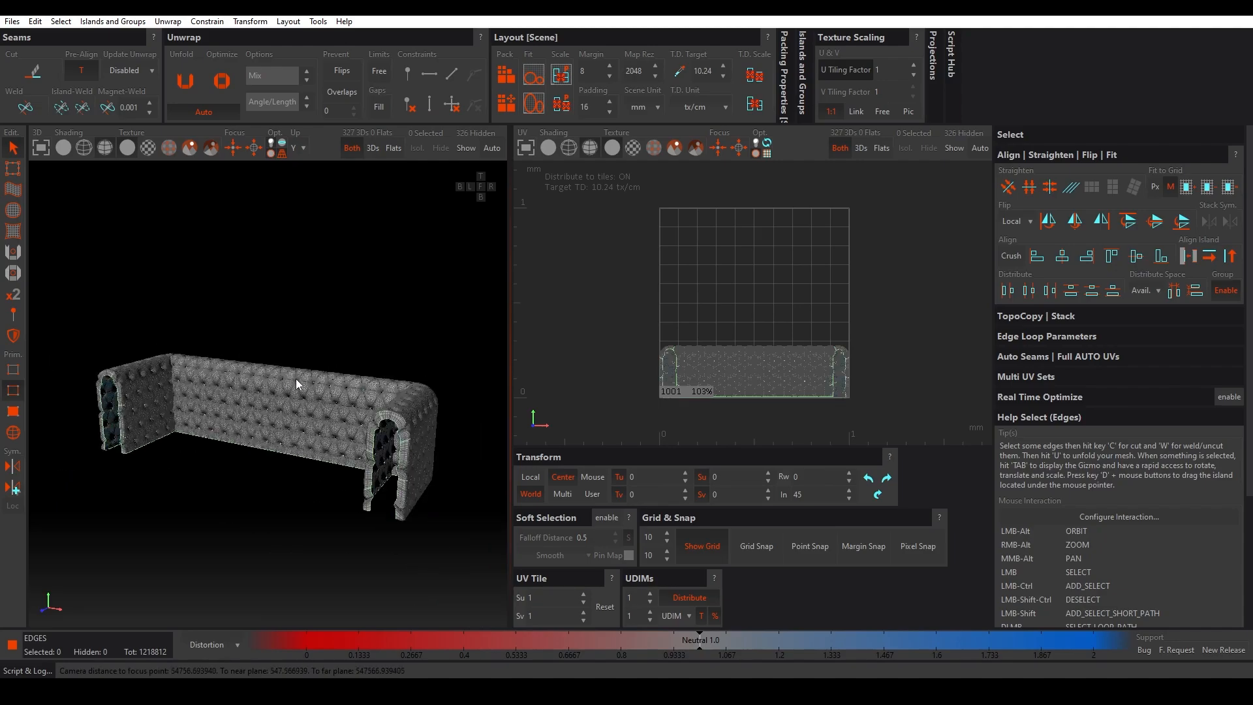
Step: Examine the existing seam cuts along the front borders of the tufted arms, and look over the shell's outer sides and back
left_click_drag(296, 379, 367, 416, "alt")
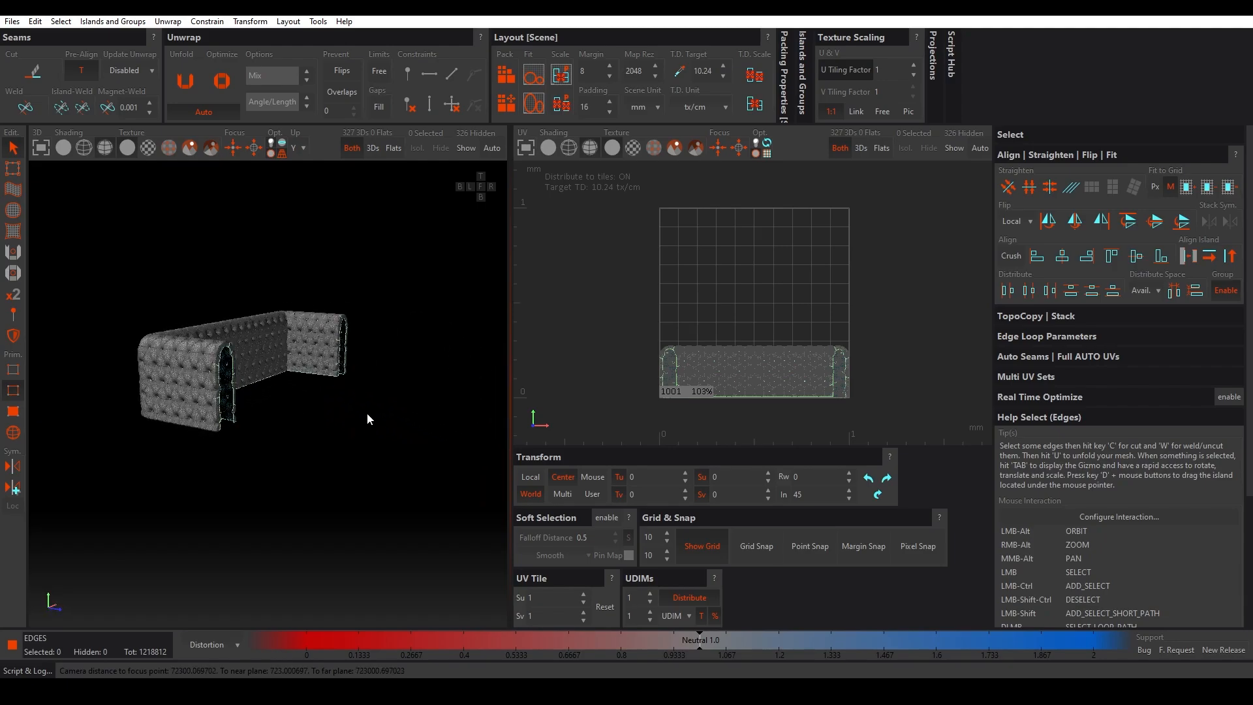
scroll(225, 363, "up", 6)
left_click_drag(225, 362, 204, 330, "alt")
scroll(203, 330, "up", 4)
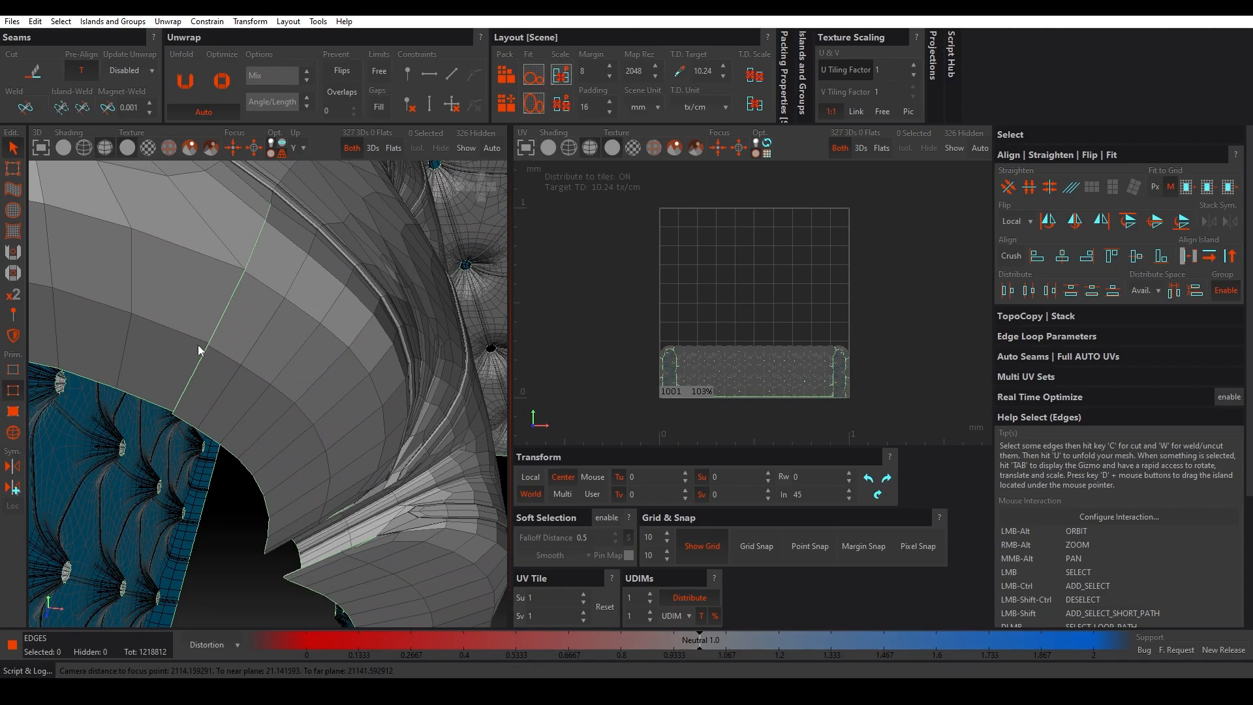
mouse_move(199, 344)
left_mouse_down("alt")
mouse_move(248, 399)
mouse_move(218, 346)
left_mouse_up("alt")
scroll(218, 346, "up", 4)
left_click_drag(204, 398, 149, 418, "alt")
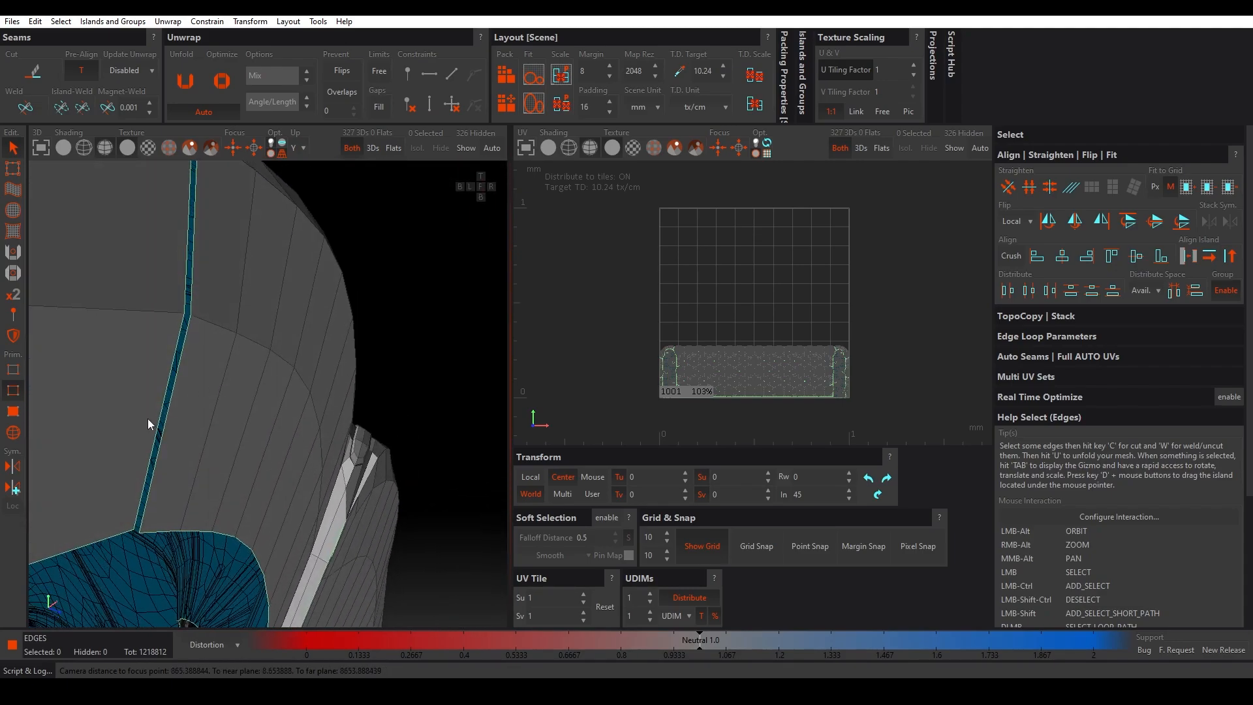
scroll(200, 262, "down", 8)
left_click_drag(199, 262, 285, 345, "alt")
left_click_drag(268, 456, 120, 393, "alt")
scroll(311, 390, "up", 4)
scroll(120, 393, "up", 3)
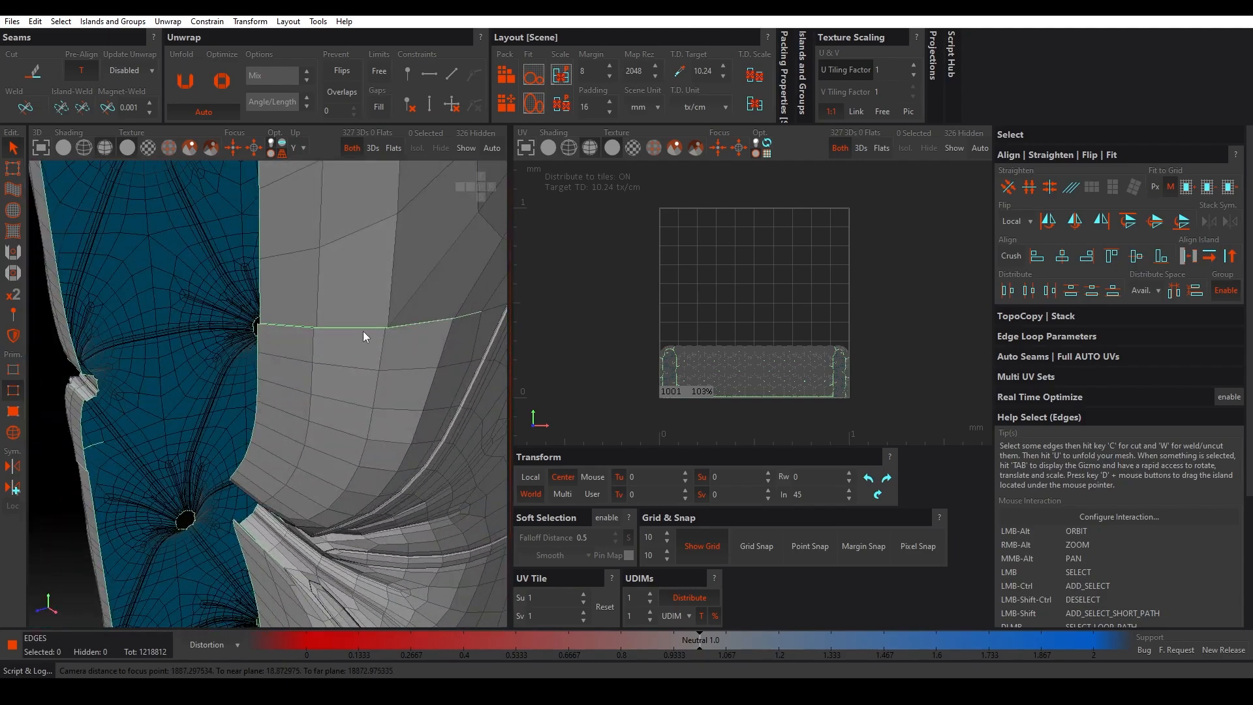
scroll(359, 307, "down", 12)
left_click_drag(294, 352, 405, 341, "alt")
scroll(320, 215, "up", 4)
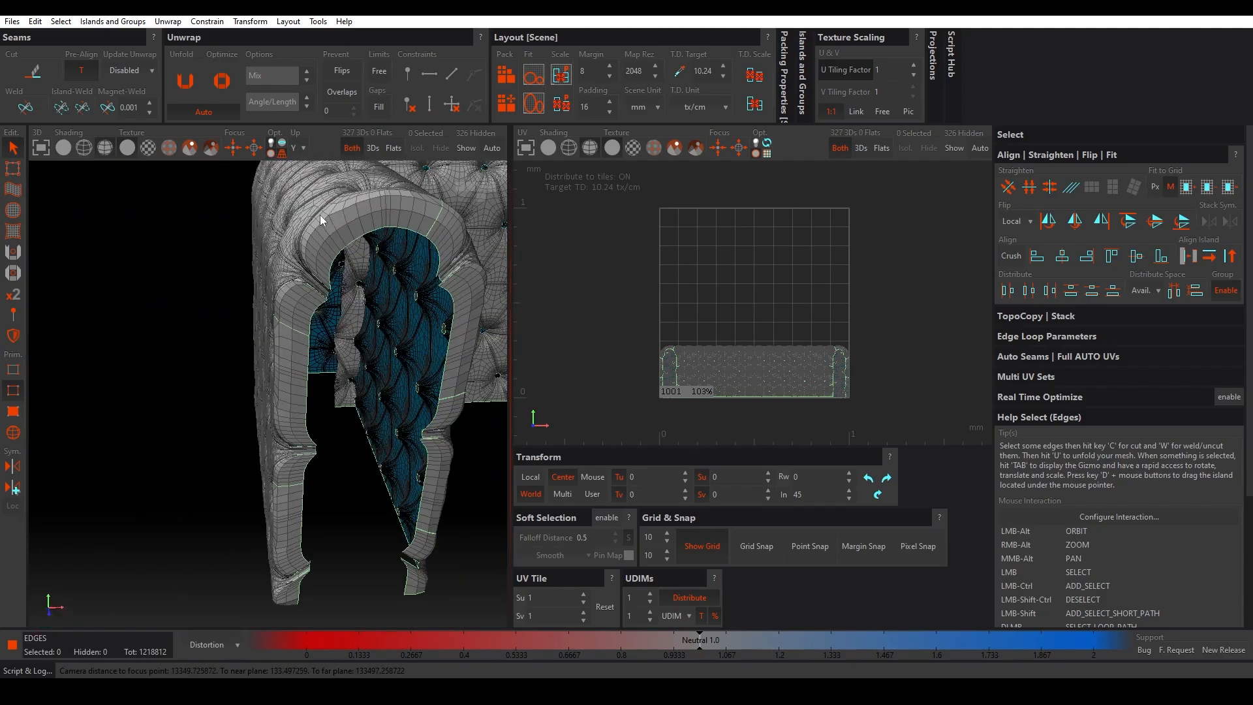
scroll(273, 277, "up", 10)
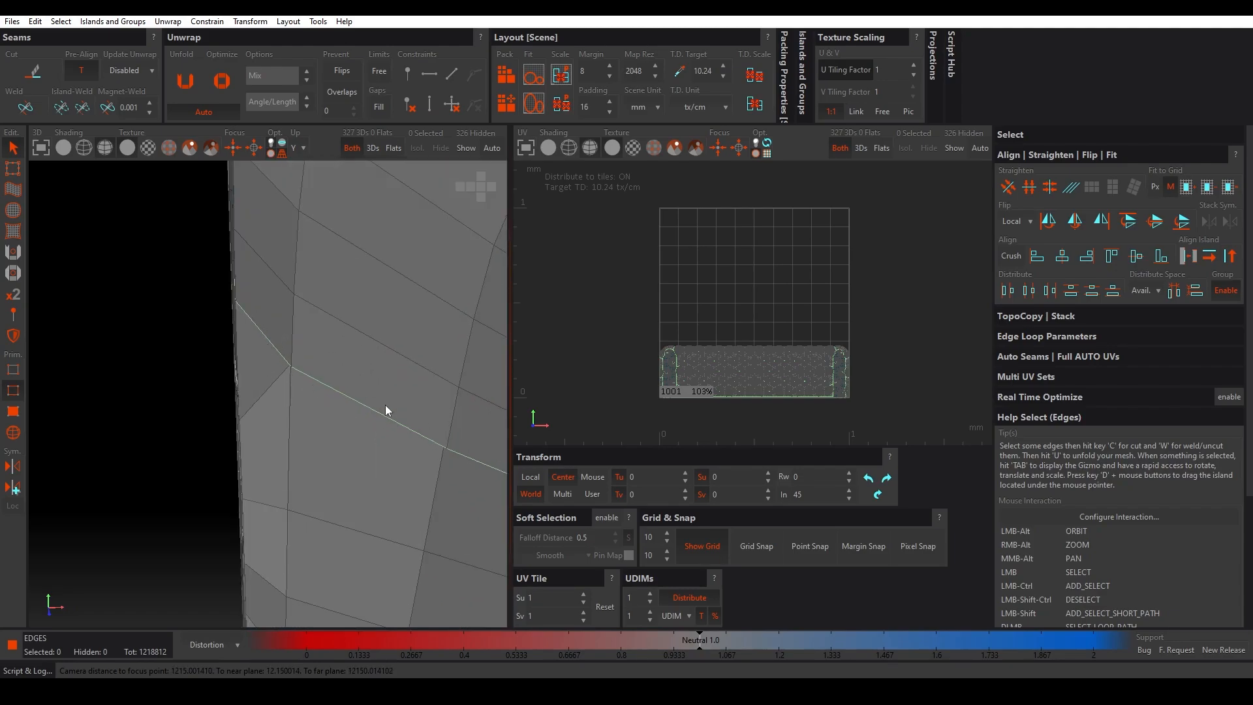
scroll(246, 311, "down", 12)
left_click_drag(358, 381, 304, 385, "alt")
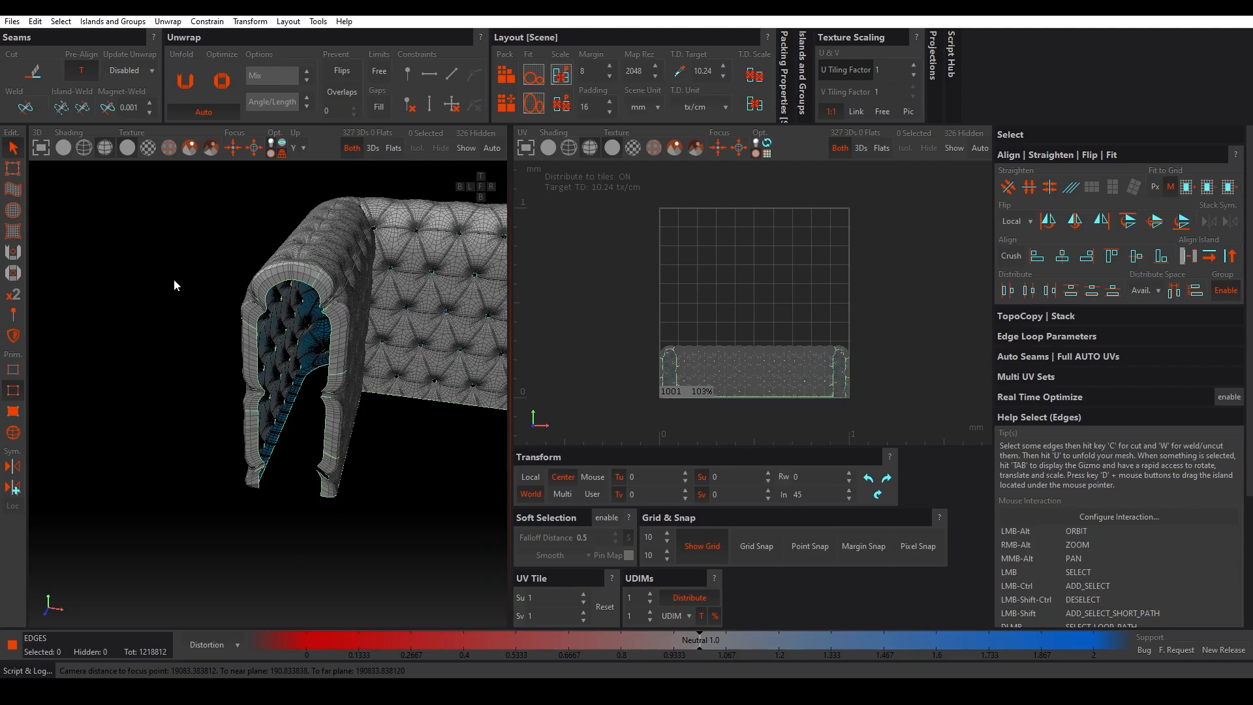
scroll(170, 275, "up", 6)
scroll(155, 278, "down", 6)
scroll(232, 314, "up", 7)
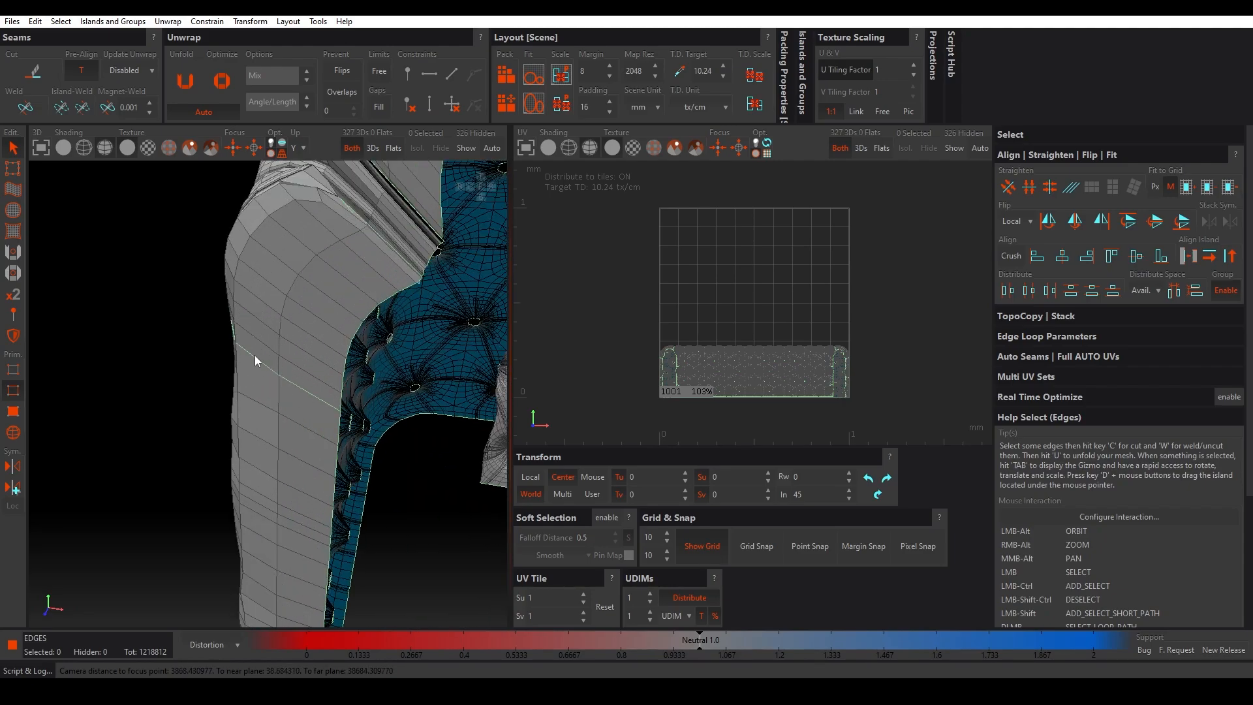
scroll(187, 328, "up", 4)
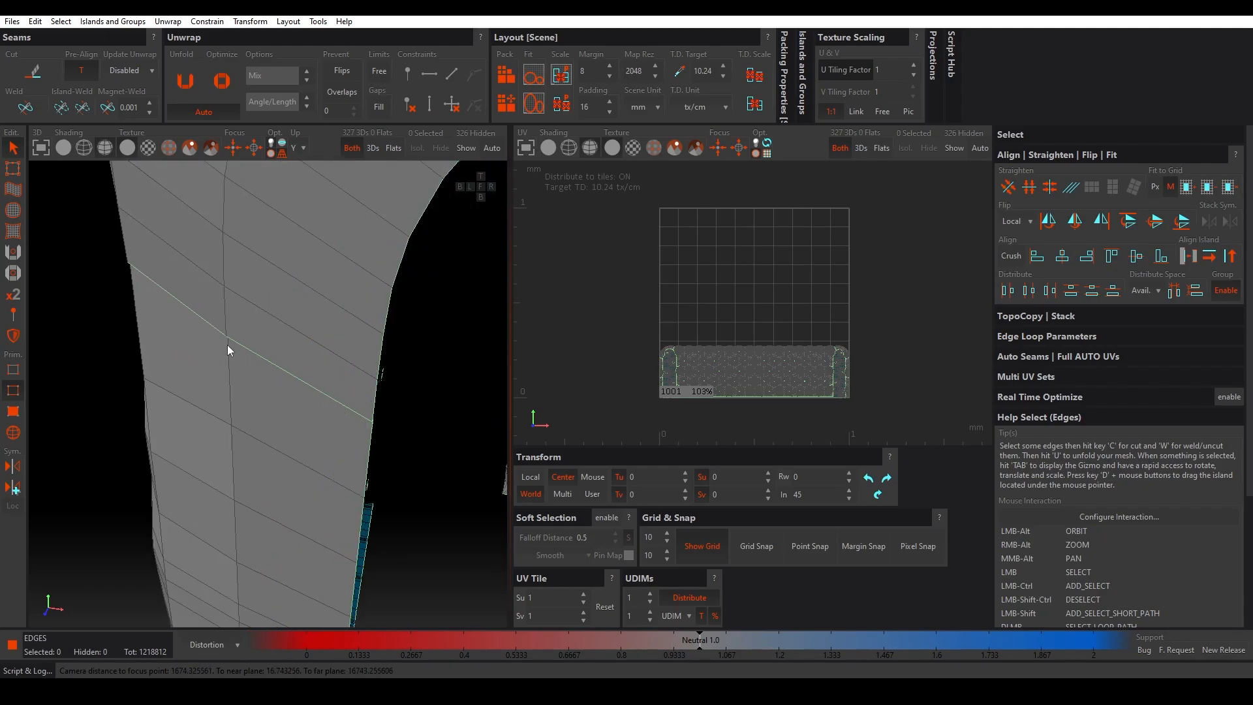
scroll(248, 375, "down", 15)
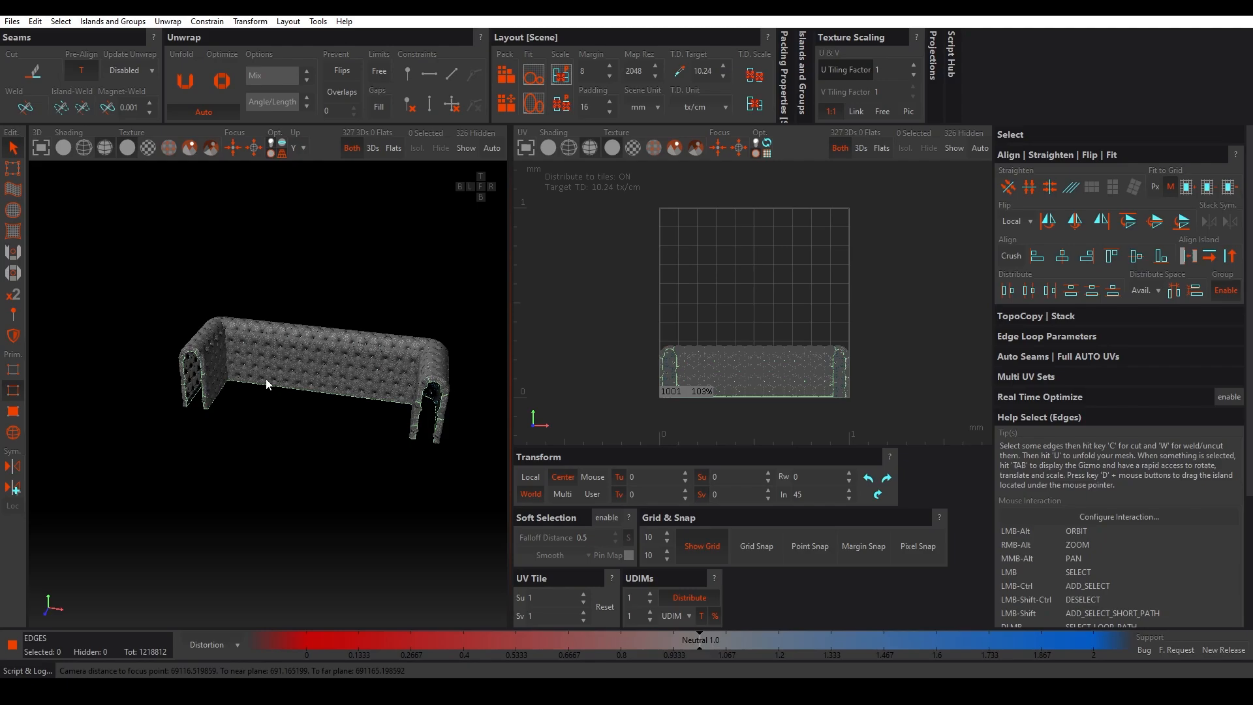
left_click_drag(229, 406, 464, 369, "alt")
scroll(200, 354, "up", 4)
scroll(370, 346, "down", 3)
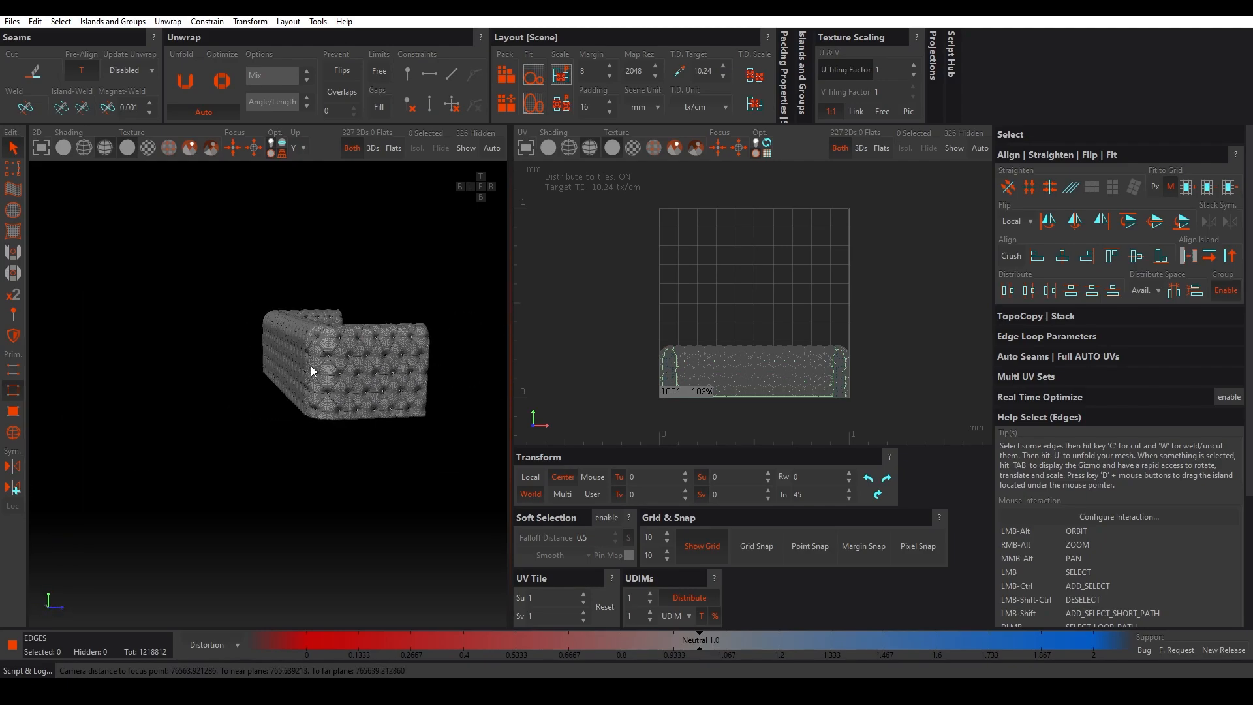
left_click_drag(311, 365, 109, 383, "alt")
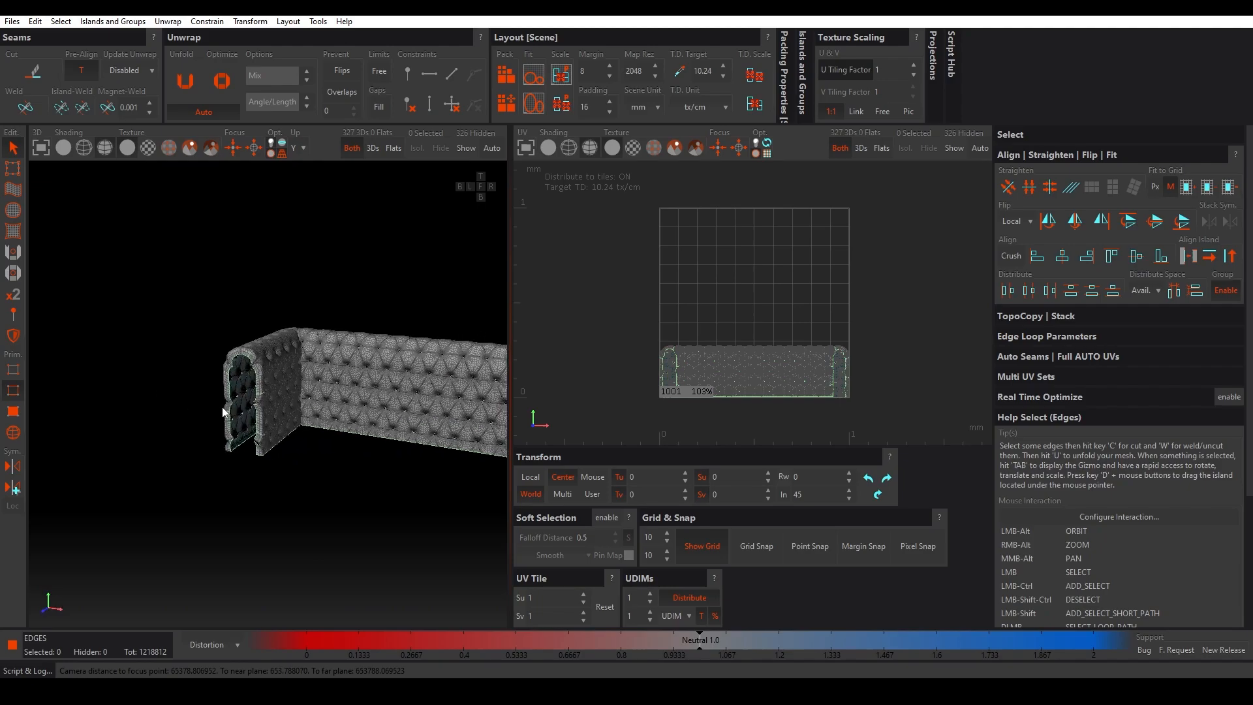
middle_click_drag(285, 381, 139, 339, "alt")
scroll(139, 339, "up", 1)
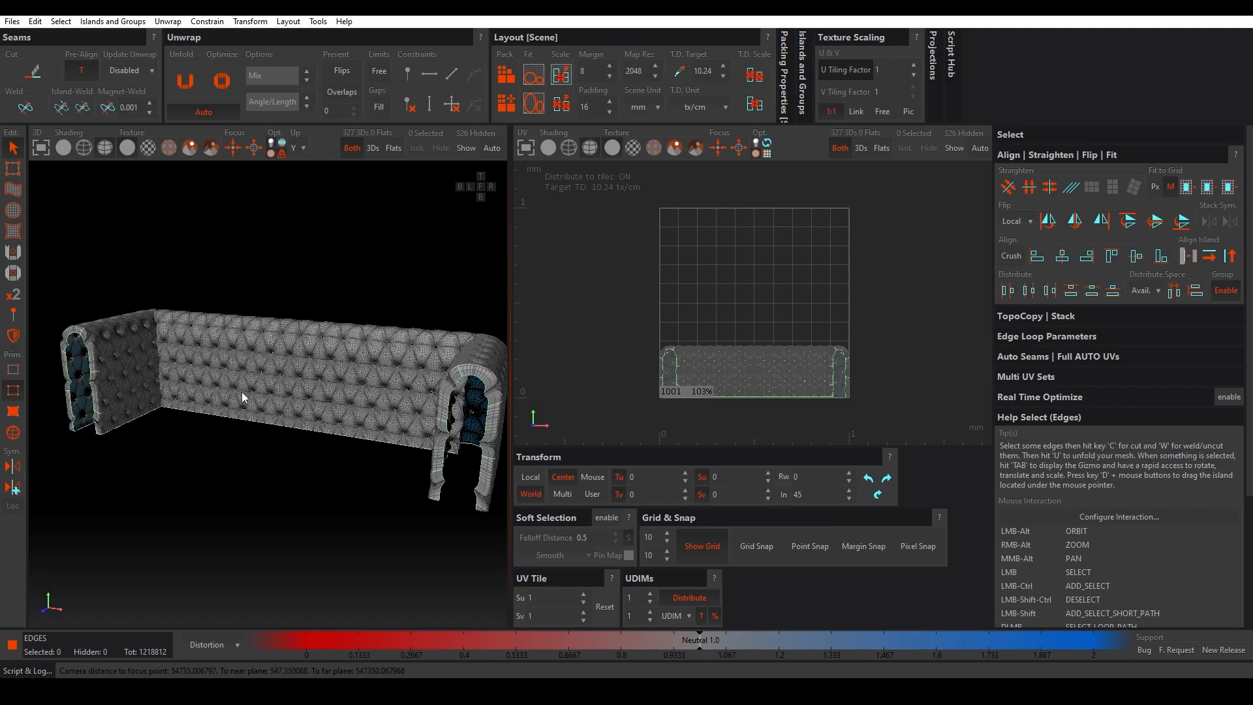
Step: Unfold and pack the tufted shell's UV island, and display a checker texture on the 3D model
key("u")
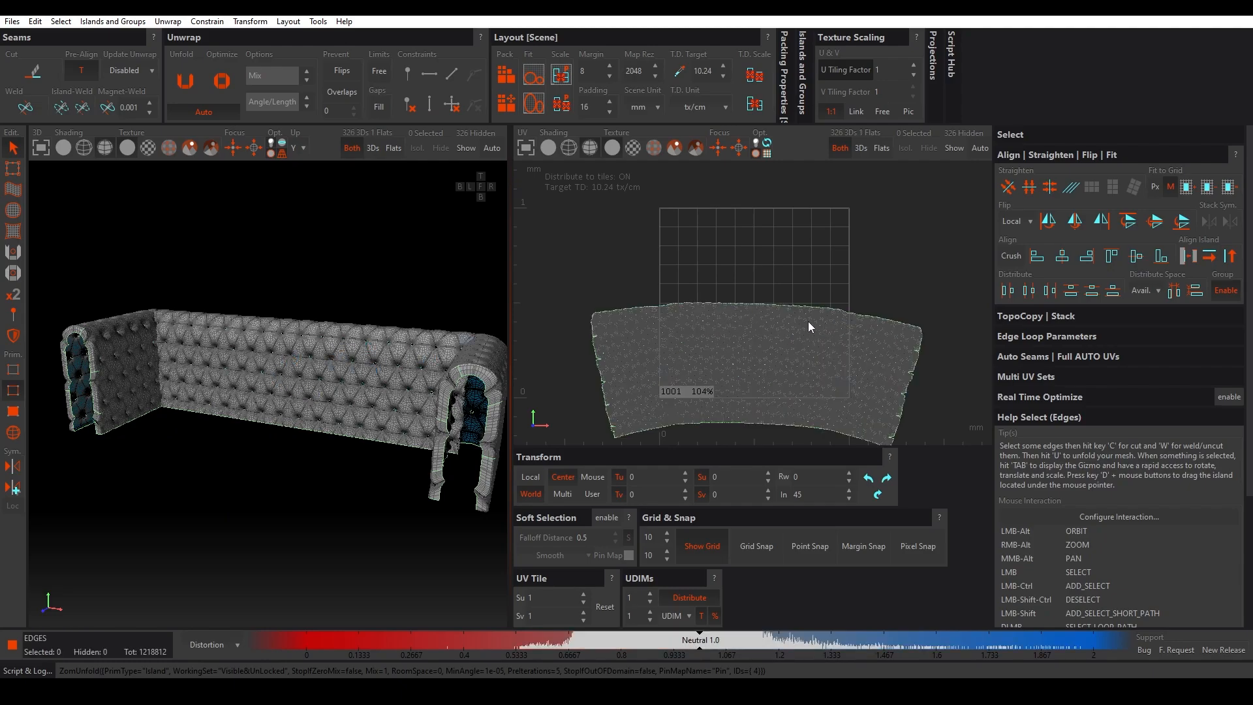
key("p")
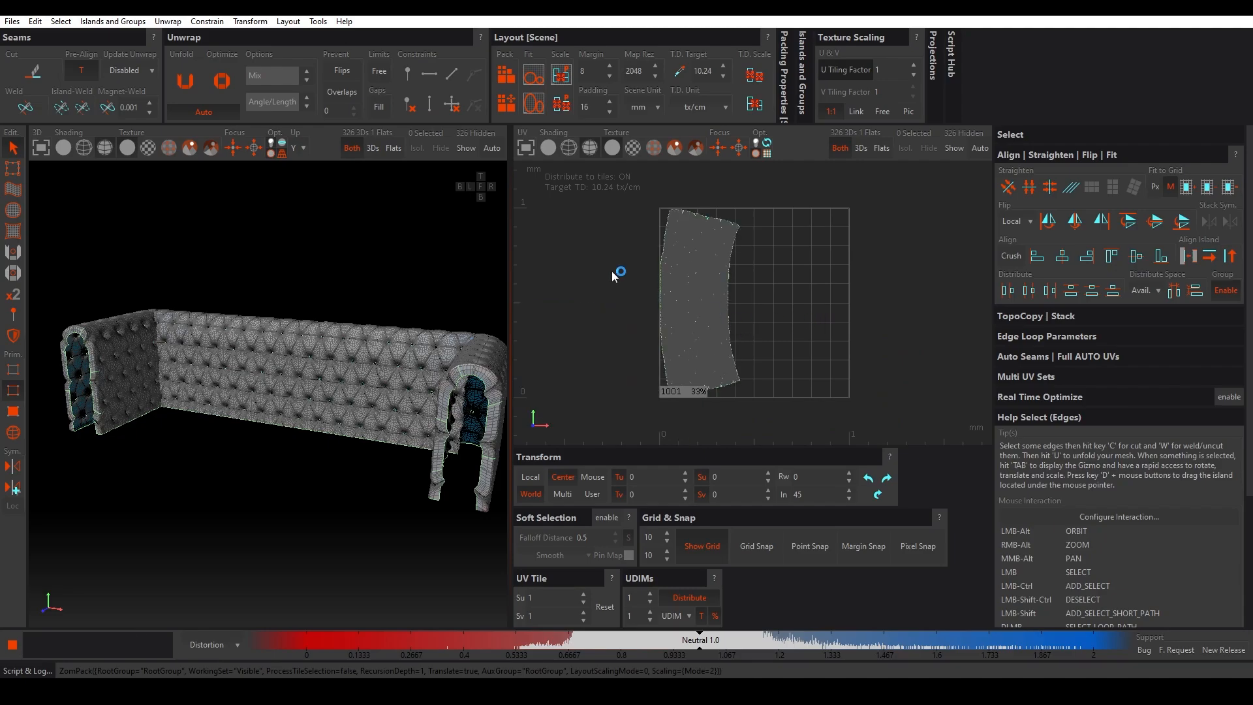
left_click(146, 151)
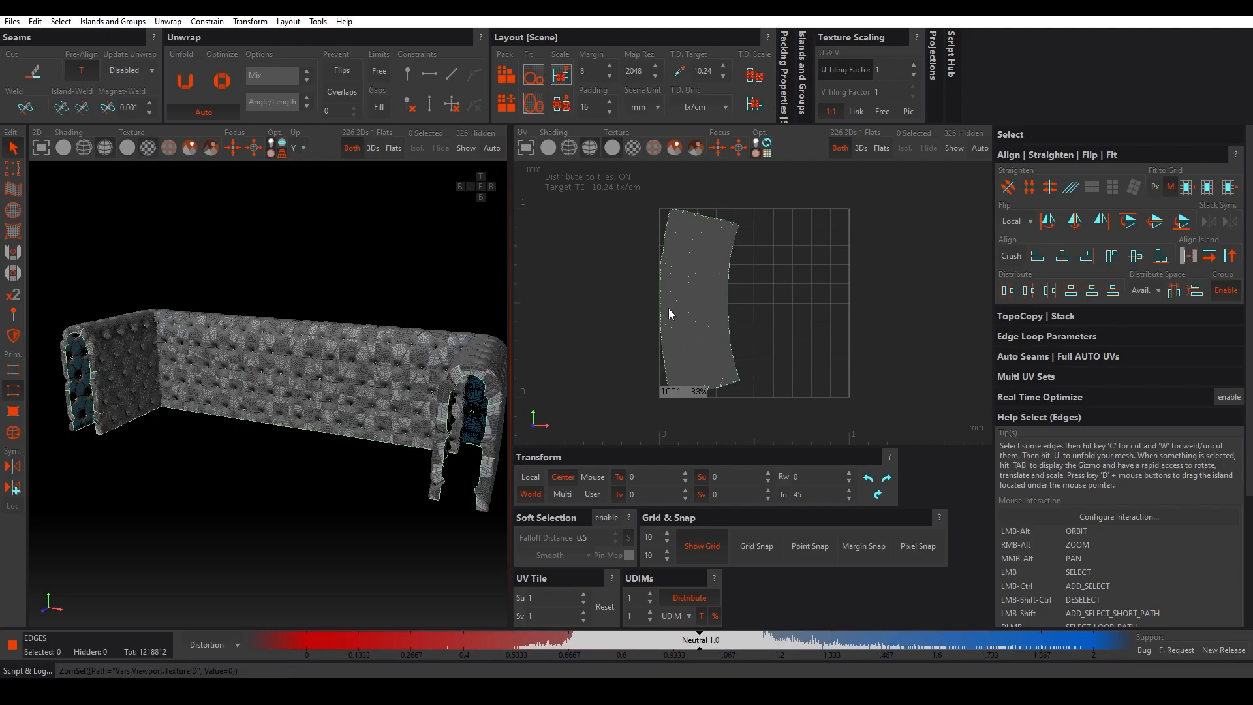
Step: Inspect the unfolded island's upper border in the UV view, checking the notches left by the seam cuts and the surrounding distortion
scroll(671, 308, "up", 5)
scroll(671, 308, "down", 4)
scroll(727, 204, "up", 4)
scroll(668, 296, "up", 2)
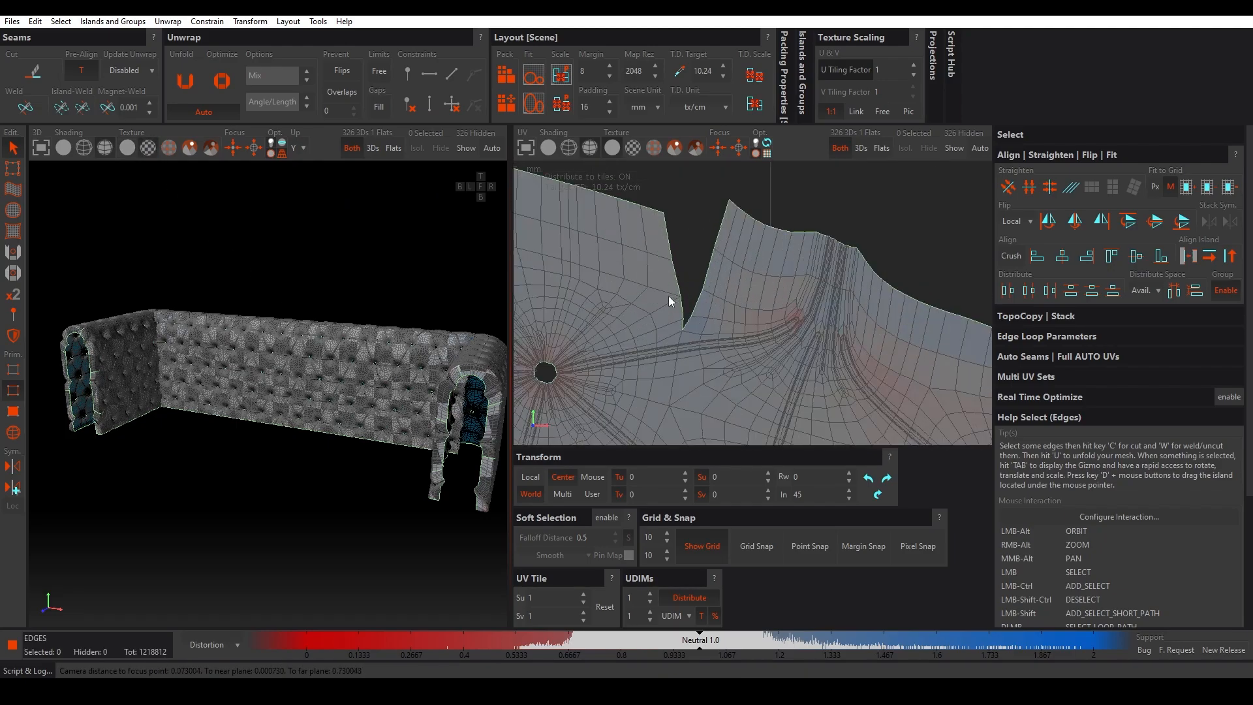
scroll(668, 296, "up", 3)
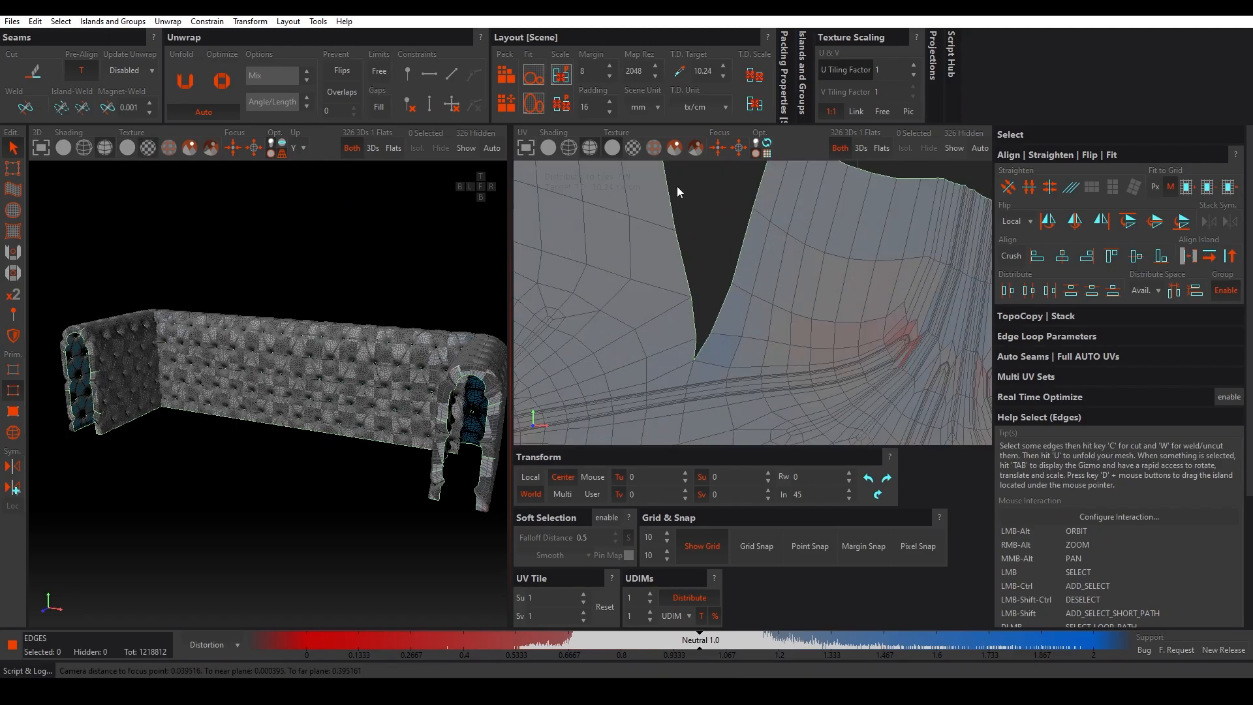
scroll(738, 295, "down", 8)
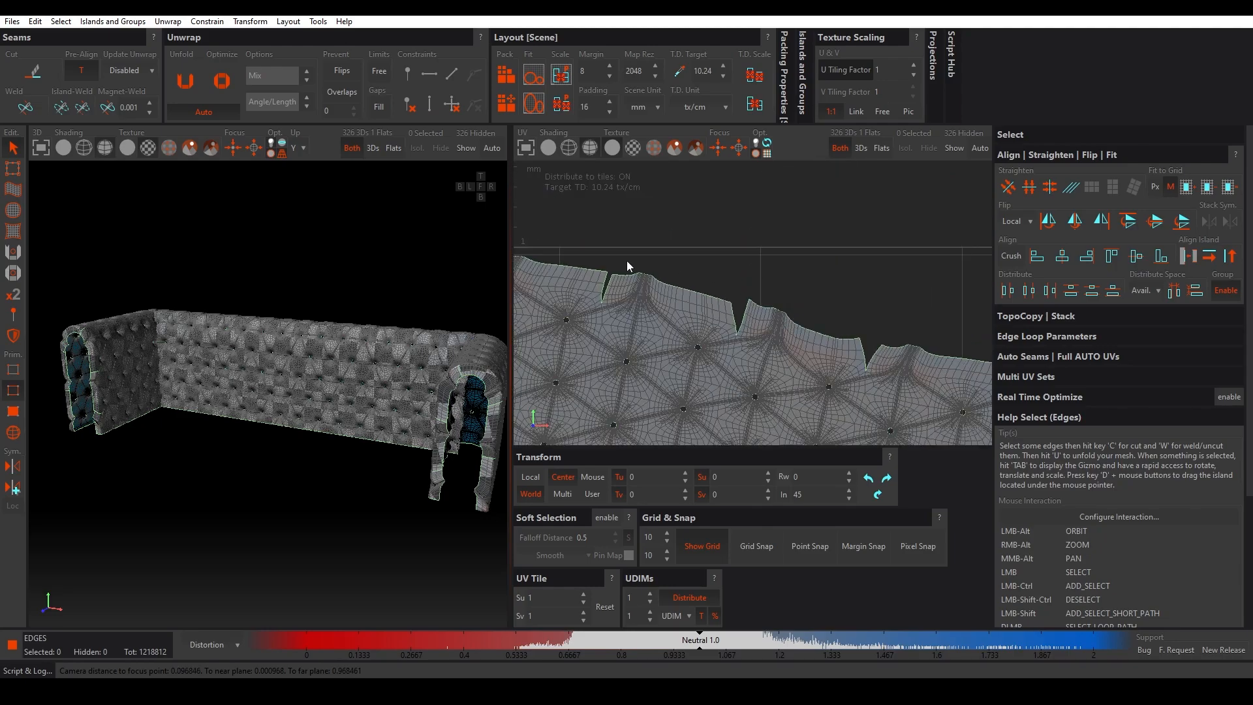
scroll(676, 268, "up", 4)
scroll(679, 272, "down", 3)
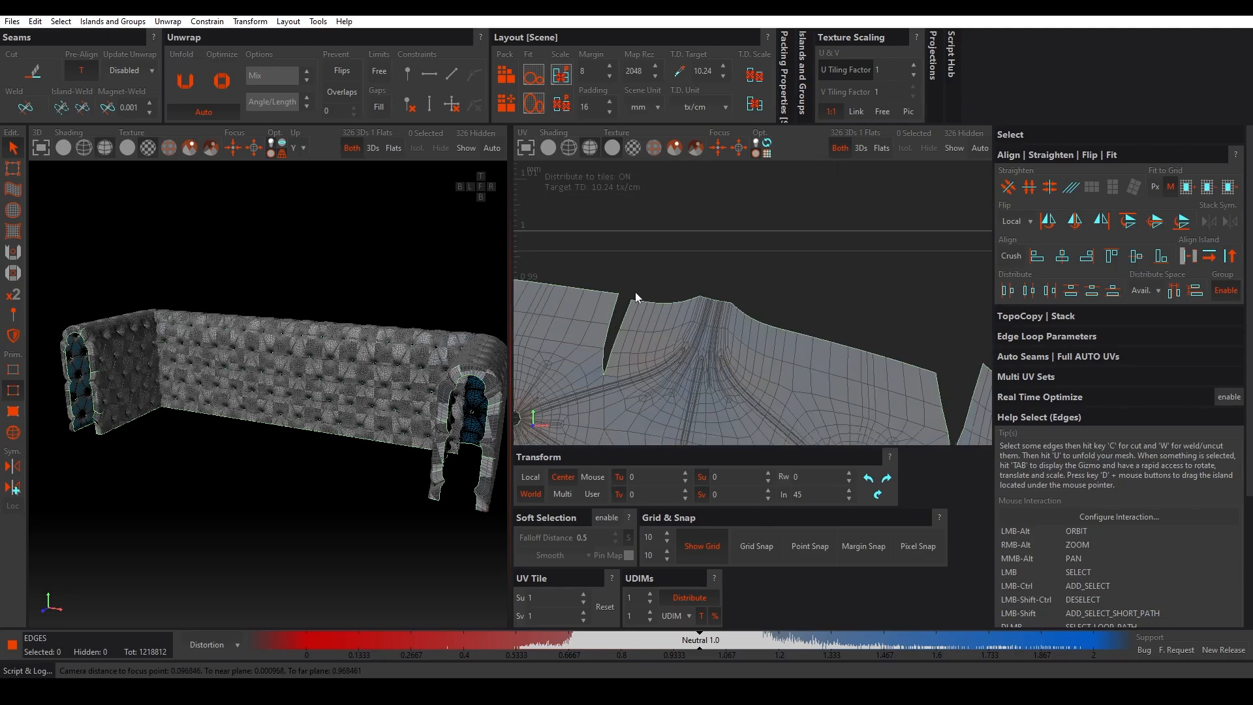
Step: Unhide all the islands so the complete sofa shows in the 3D view
scroll(652, 274, "down", 3)
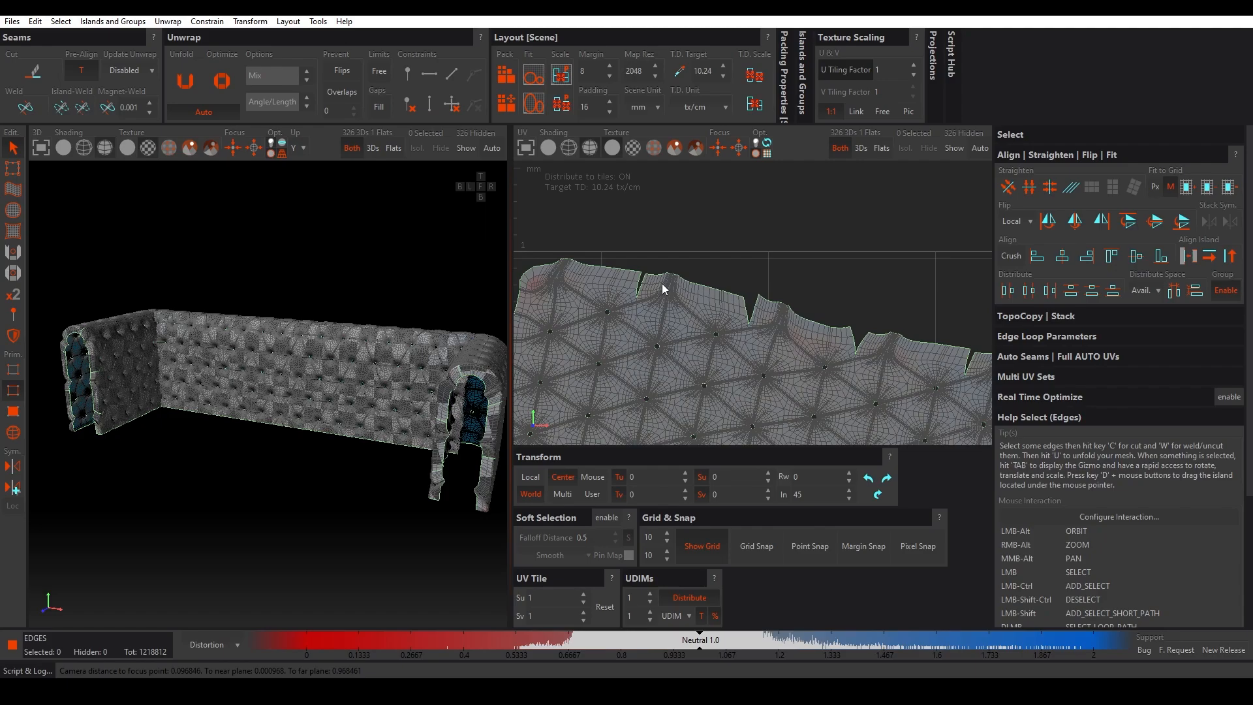
scroll(623, 284, "up", 3)
scroll(268, 347, "down", 5)
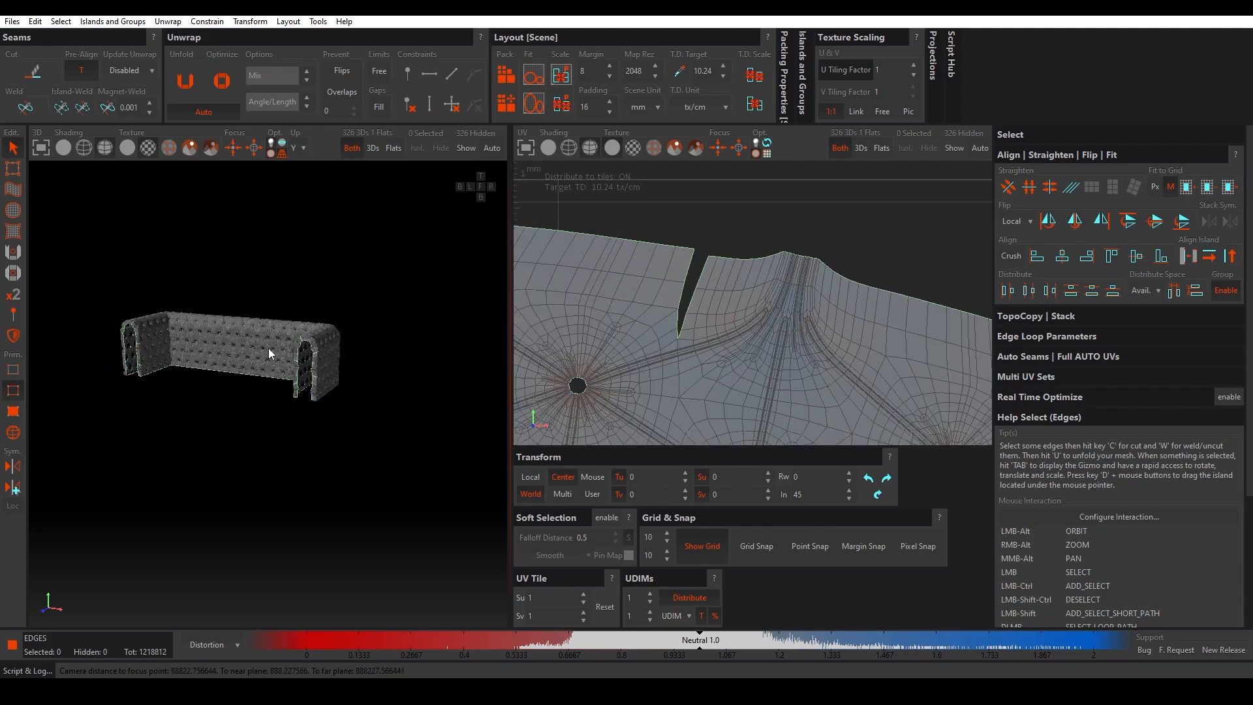
key("y")
scroll(274, 331, "up", 5)
middle_click_drag(218, 359, 405, 323, "alt")
scroll(404, 322, "down", 3)
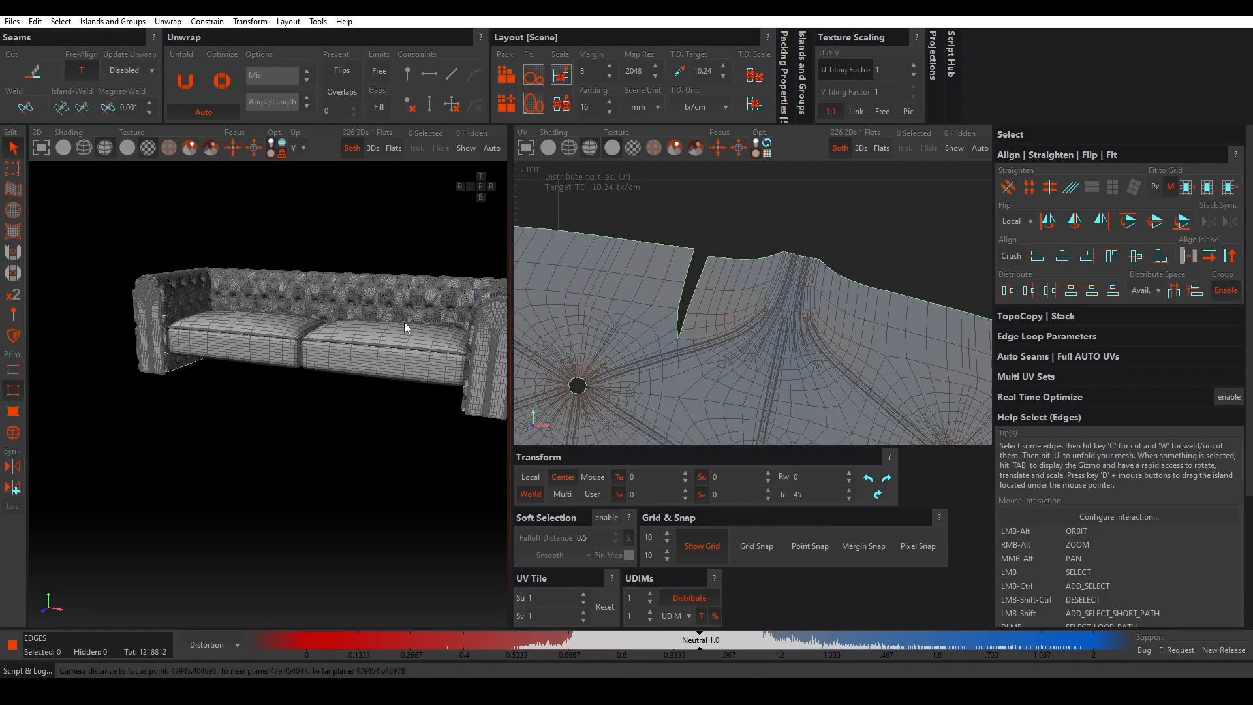
Step: In island selection mode, select the three upholstered panel islands on the front of one arm
left_click_drag(289, 361, 370, 366, "alt")
middle_click_drag(427, 362, 219, 357, "alt")
scroll(331, 330, "up", 3)
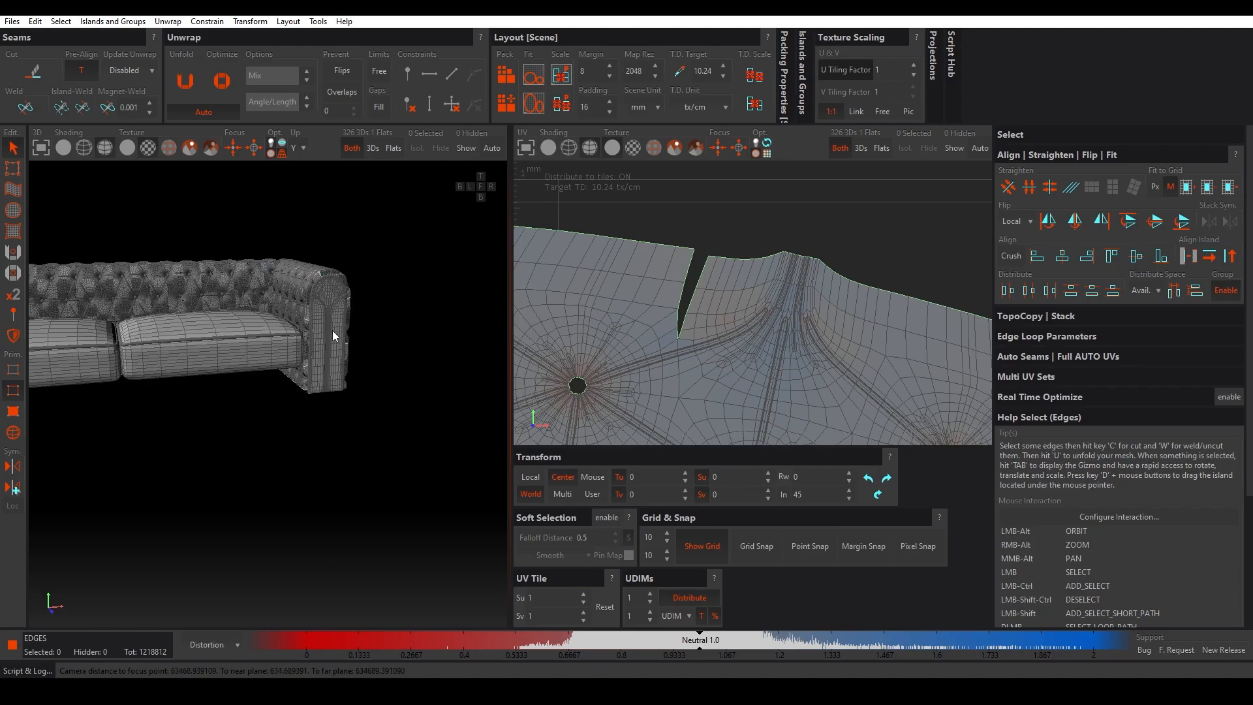
key("F4")
left_click(321, 333)
scroll(362, 333, "down", 4)
scroll(333, 325, "up", 6)
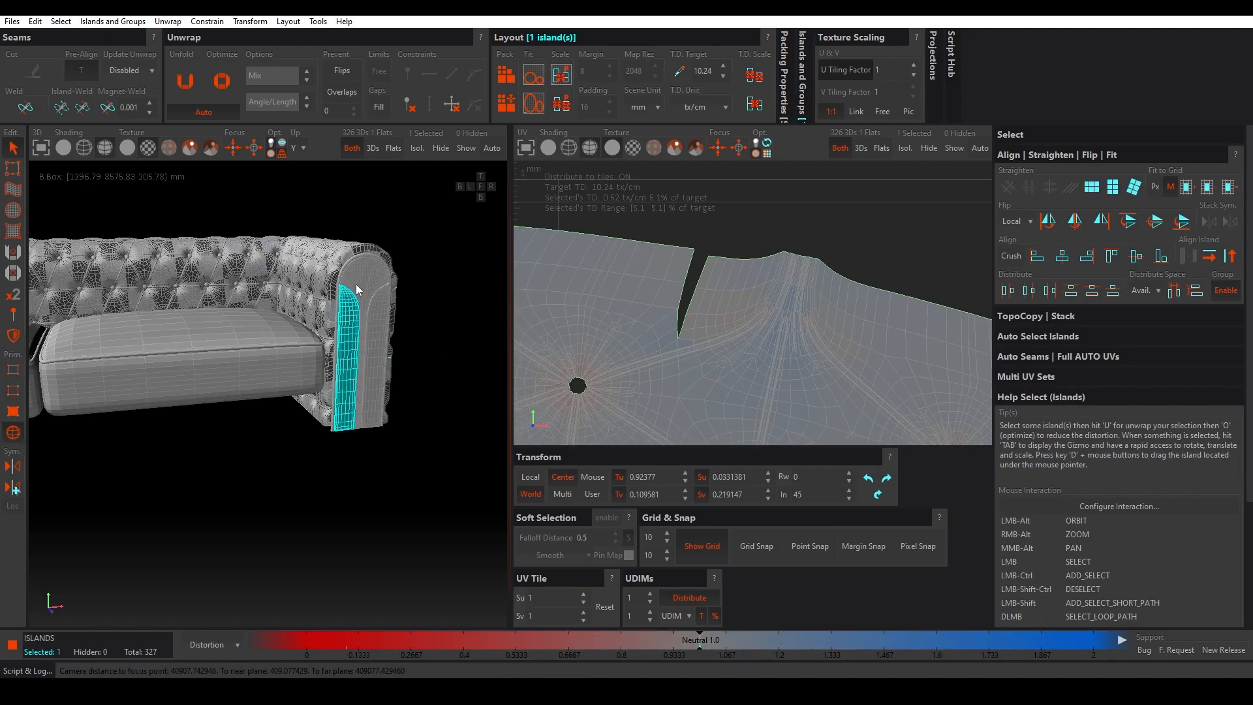
left_click(362, 316, "ctrl")
left_click(371, 312, "ctrl")
scroll(398, 311, "down", 3)
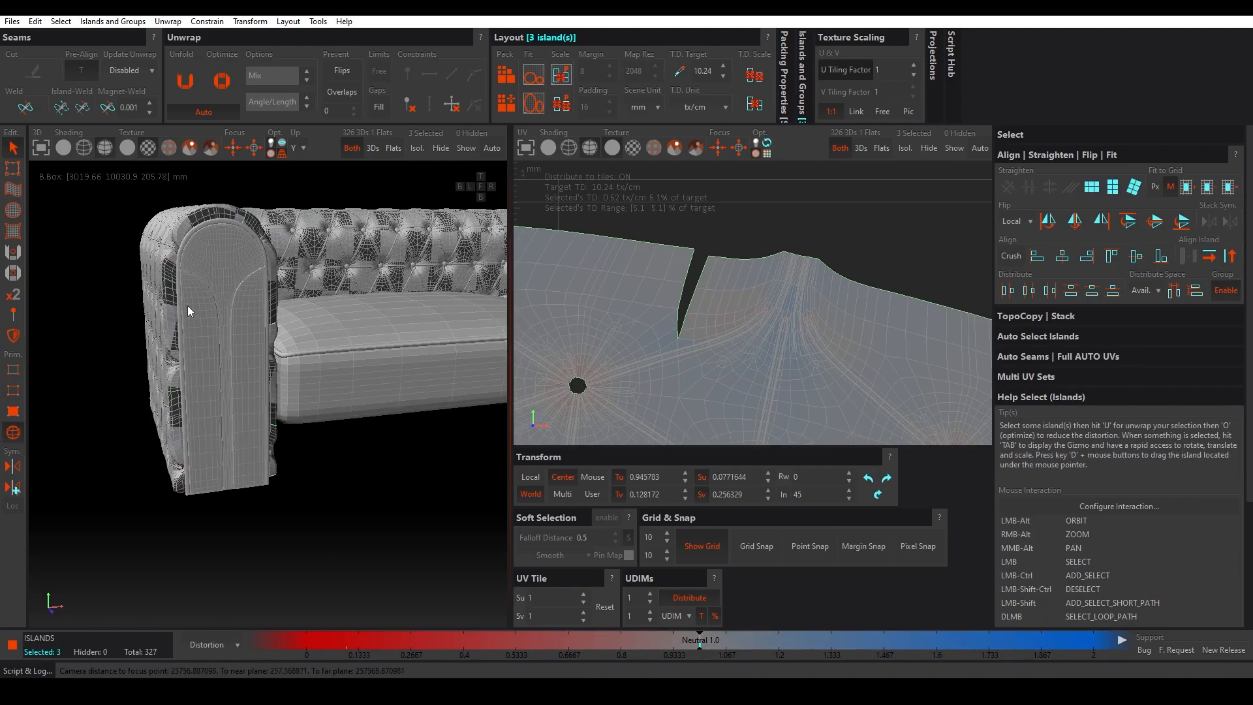
Step: Add the other arm's three front panels and the piping around both arm fronts to the selection, and isolate these islands
left_click(189, 308, "ctrl")
left_click(233, 318, "ctrl")
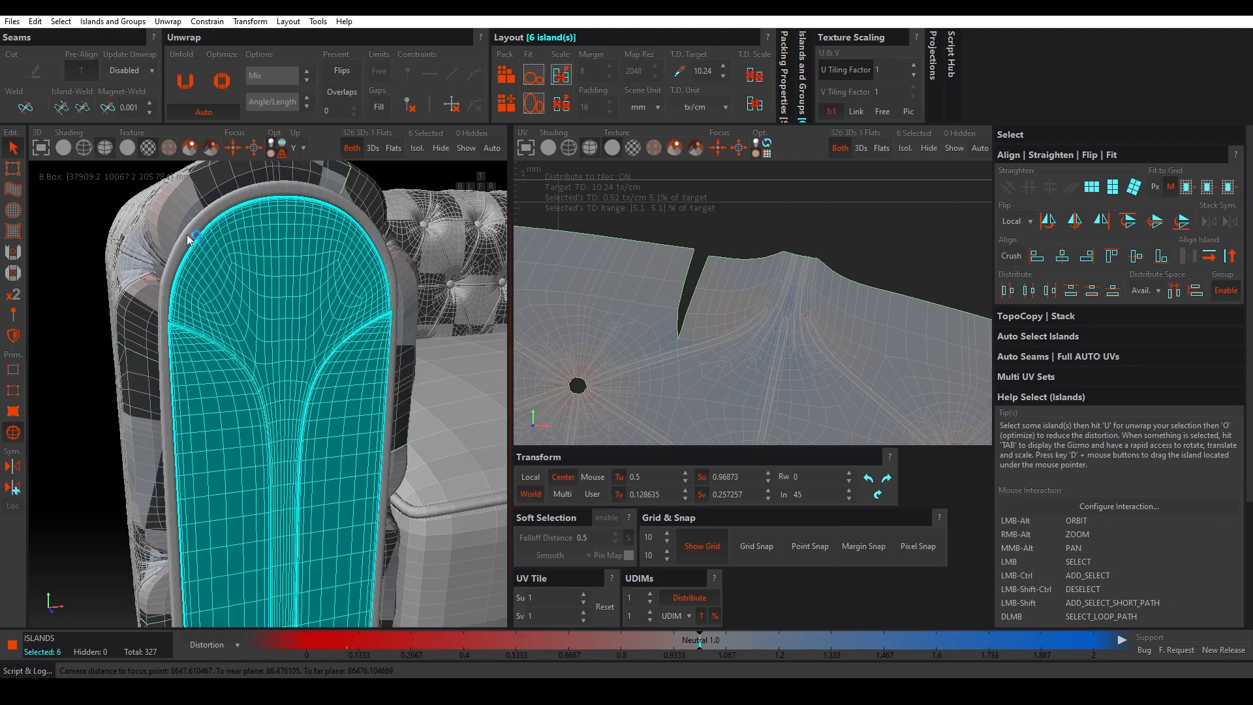
scroll(310, 268, "down", 5)
scroll(324, 263, "up", 8)
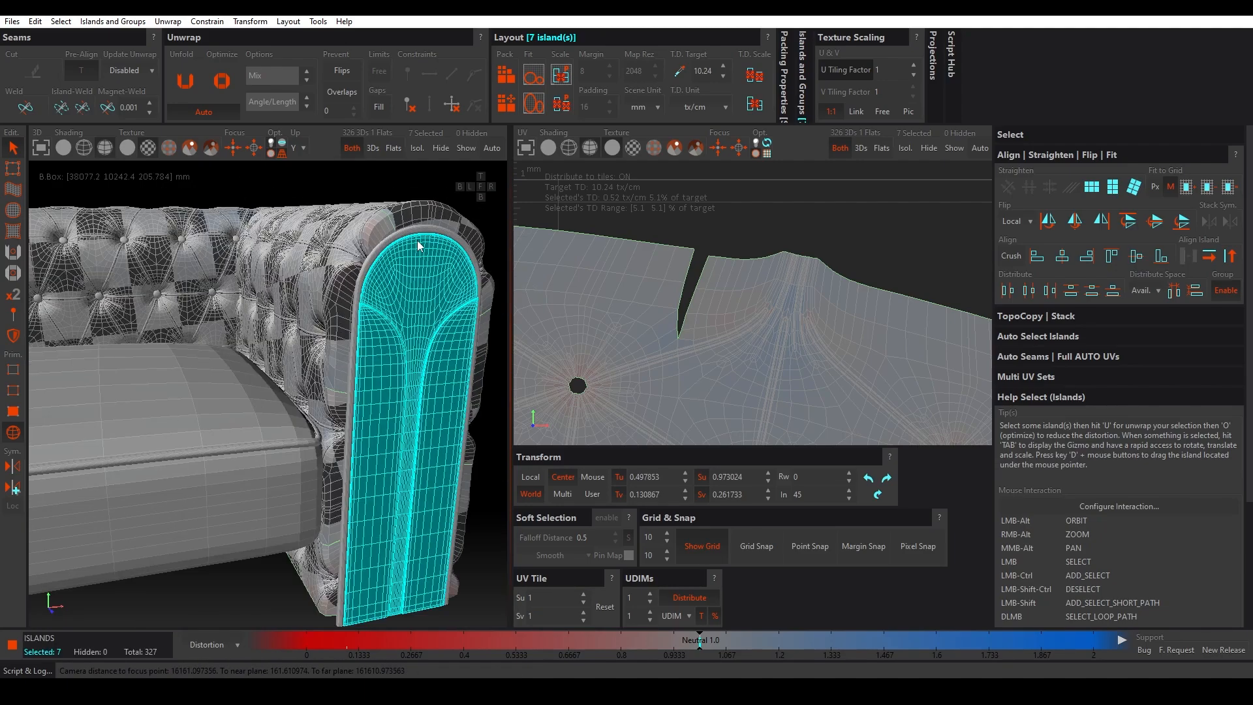
left_click(400, 239, "ctrl")
scroll(266, 292, "down", 3)
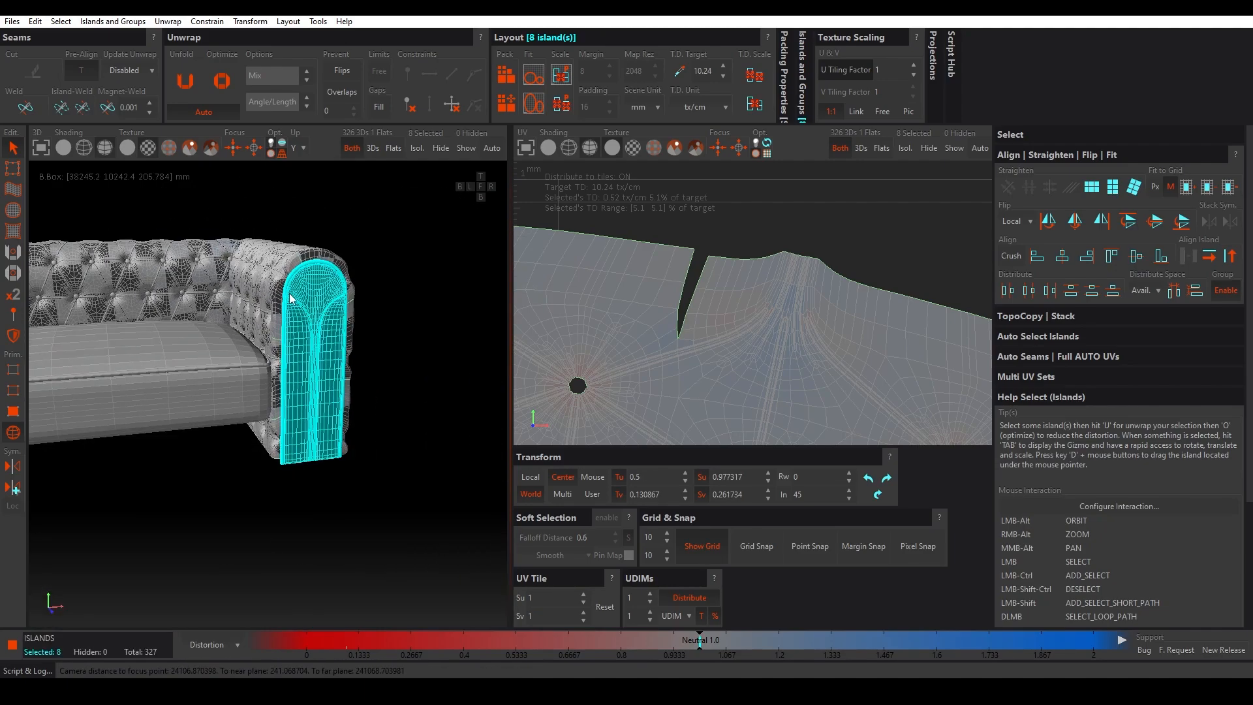
key("i")
scroll(373, 285, "down", 5)
left_click_drag(335, 308, 356, 288, "alt")
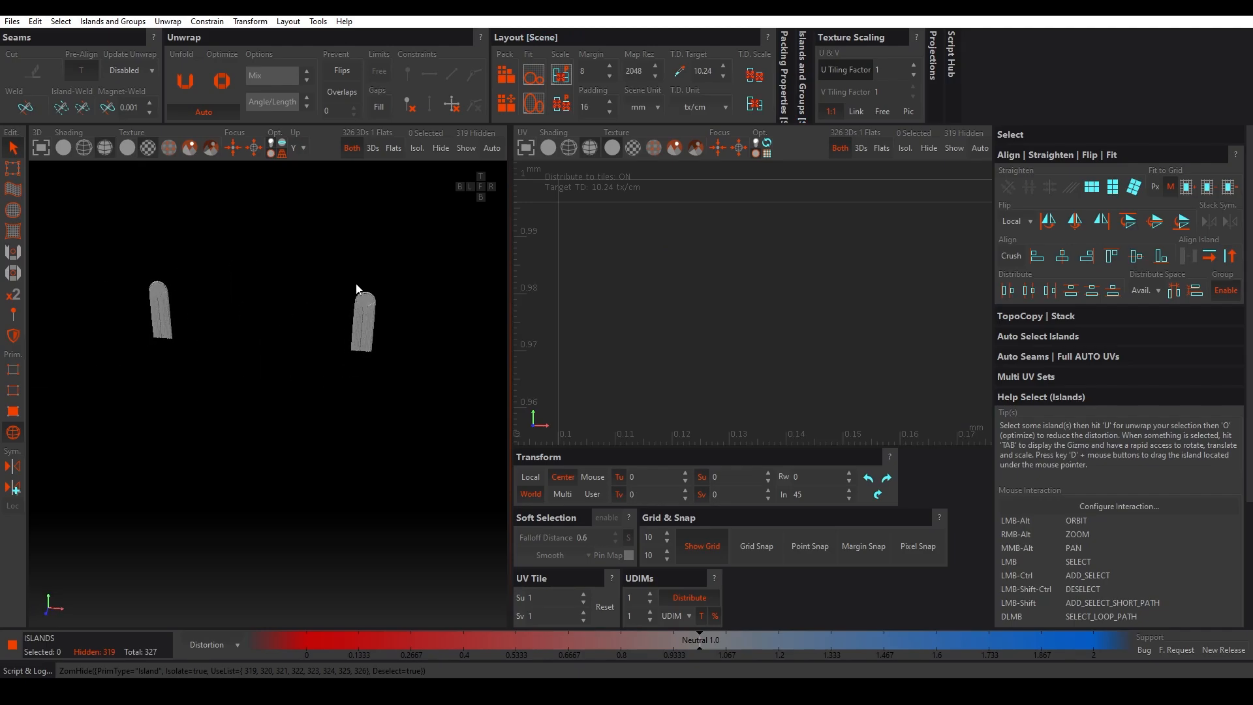
Step: In edge selection mode, select the edge loop bordering one face of the first side panel on the arm front
scroll(357, 288, "up", 8)
scroll(347, 273, "down", 2)
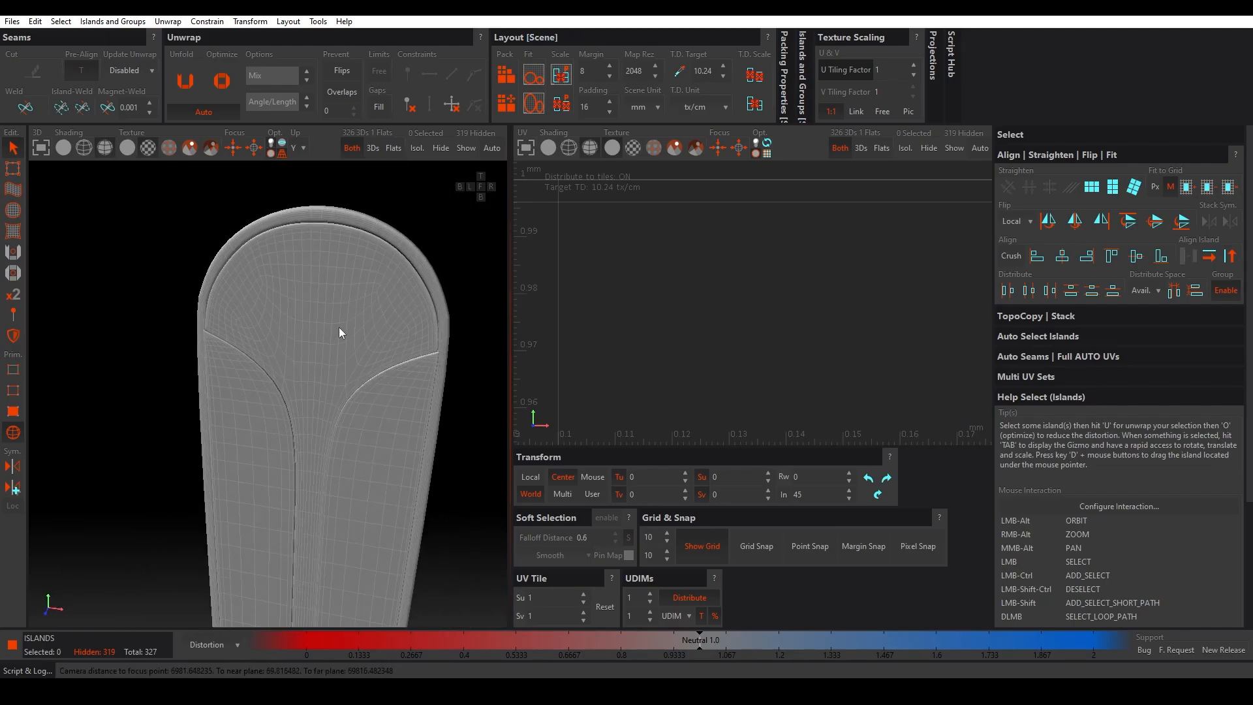
middle_click_drag(339, 327, 338, 246, "alt")
scroll(338, 246, "down", 6)
left_click_drag(311, 430, 357, 347, "alt")
scroll(304, 539, "up", 6)
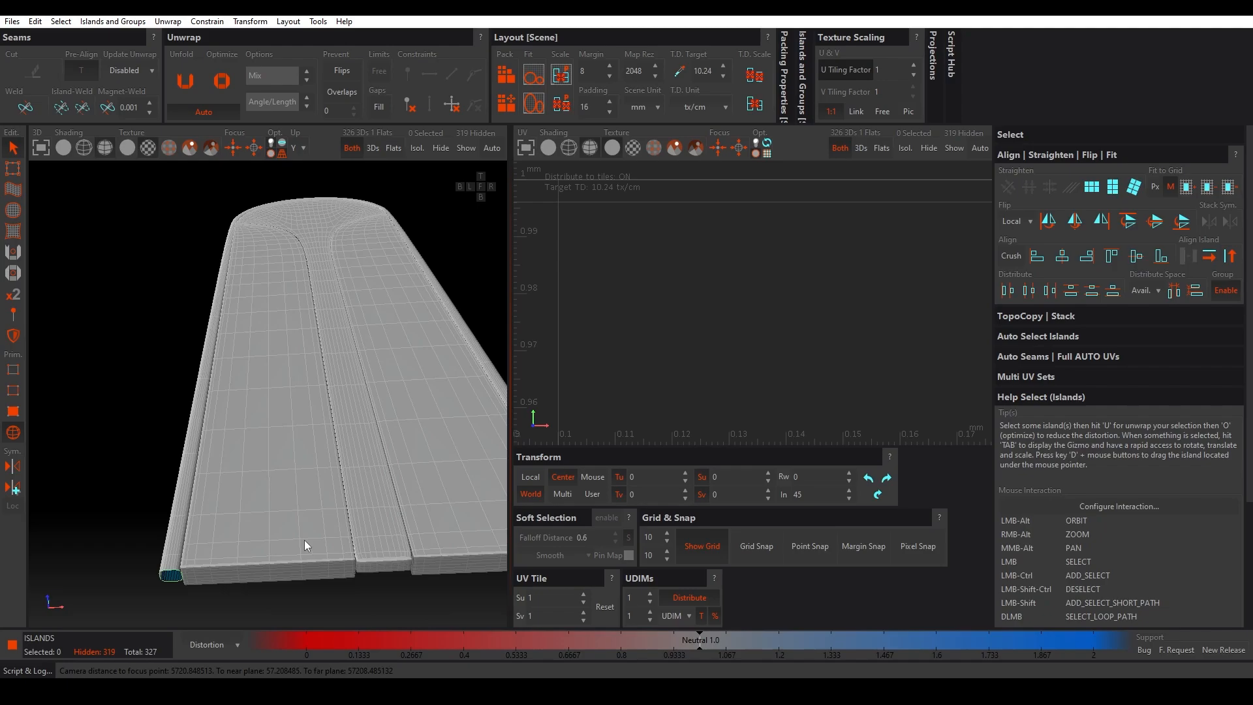
scroll(304, 539, "up", 10)
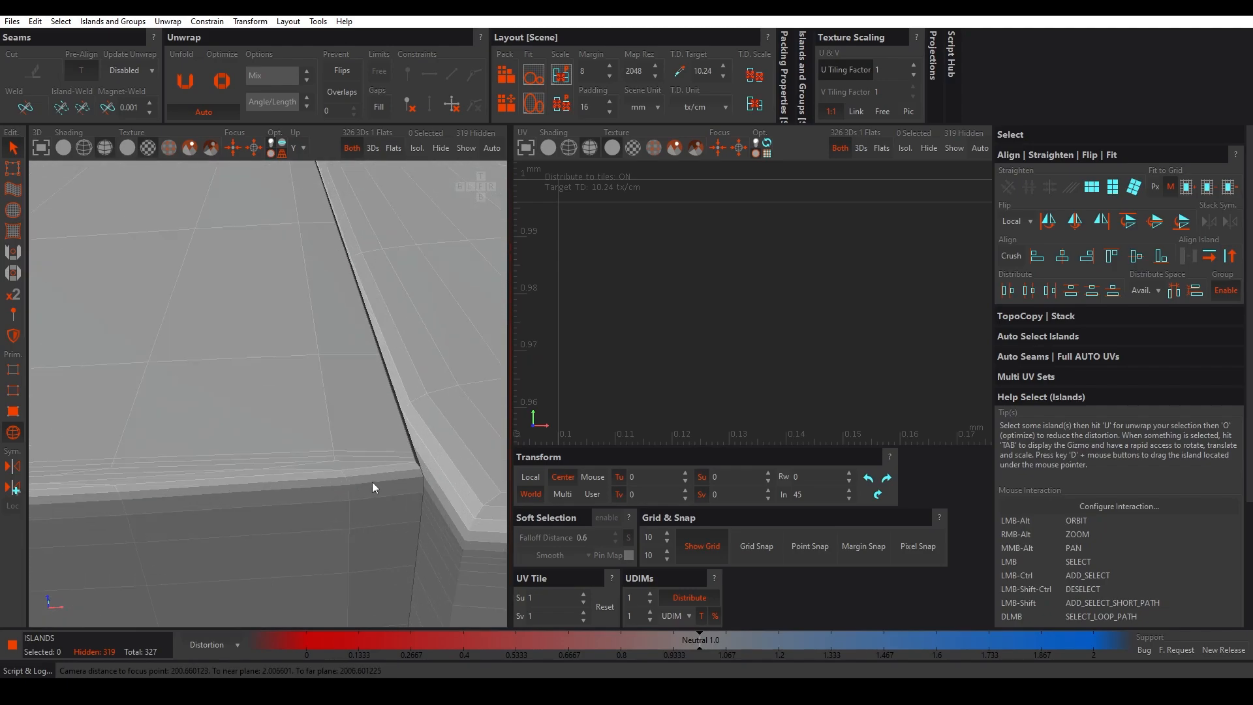
key("F2")
double_click(366, 479)
scroll(384, 466, "down", 3)
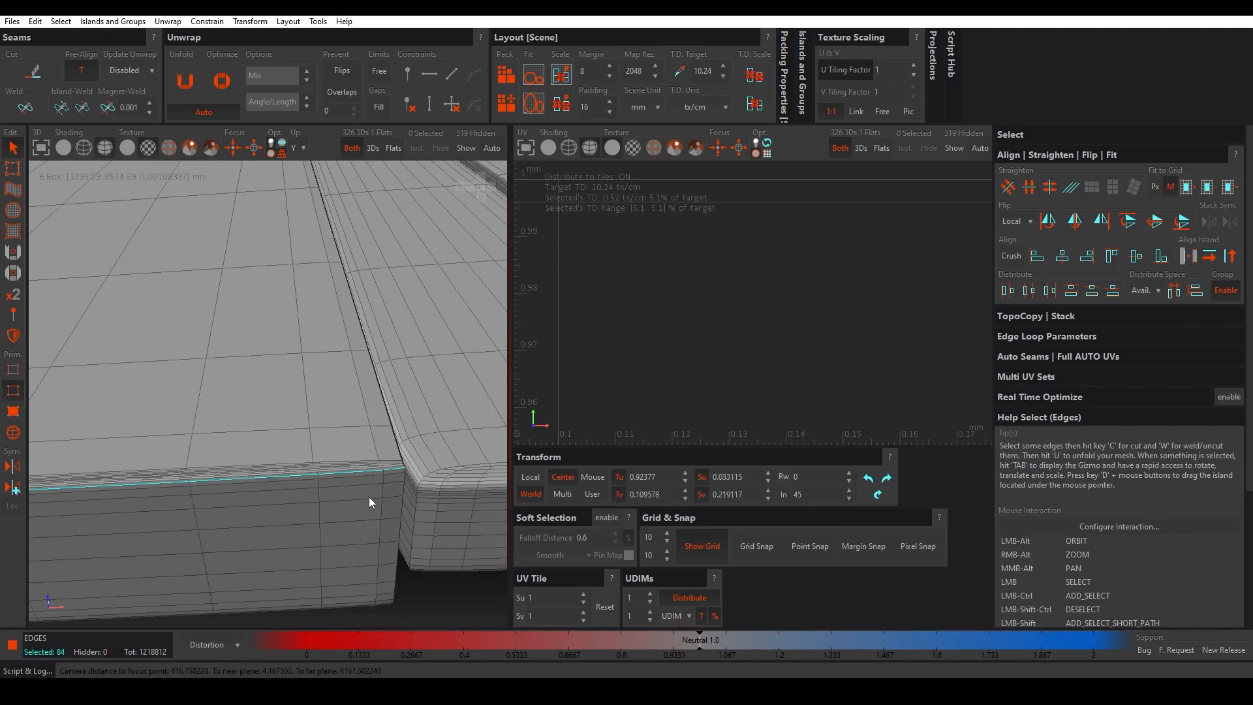
Step: Add the border edge loop on the opposite face of the same side panel to the selection
left_click_drag(370, 497, 139, 371, "alt")
scroll(333, 436, "up", 3)
scroll(326, 439, "down", 5)
scroll(184, 399, "down", 3)
scroll(178, 378, "down", 5)
scroll(141, 374, "up", 1)
scroll(217, 295, "down", 3)
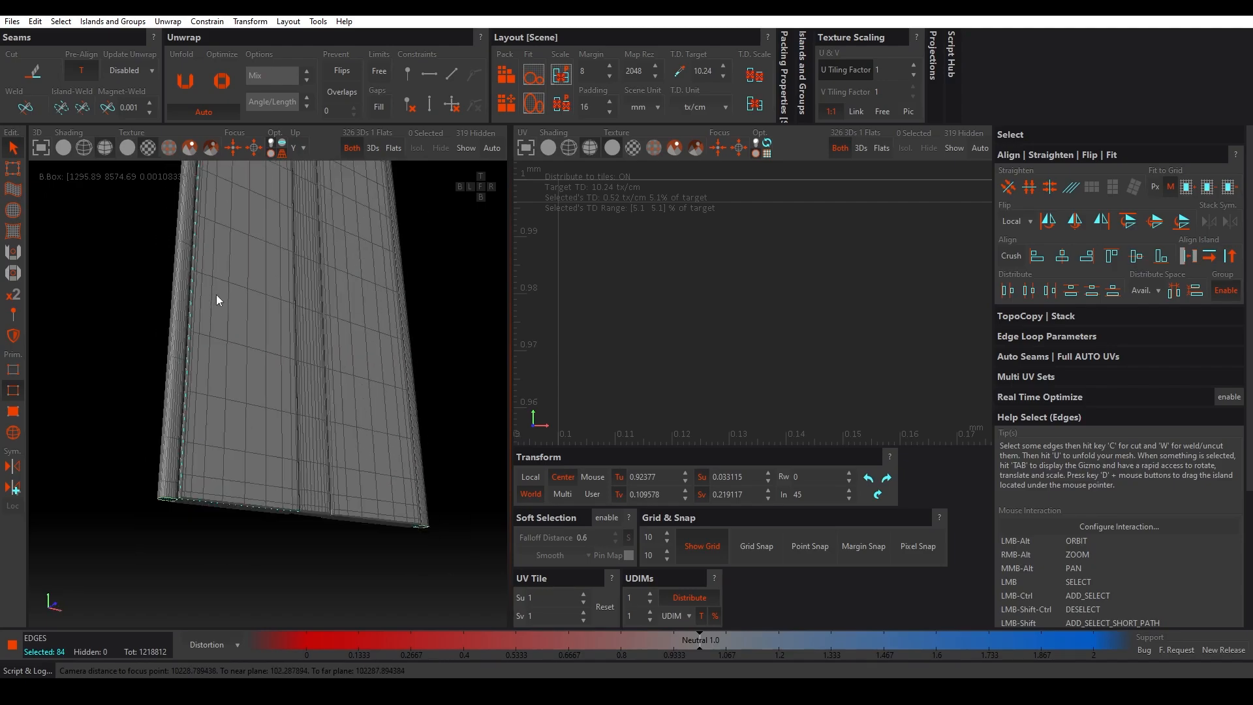
scroll(250, 461, "up", 6)
scroll(248, 448, "down", 4)
left_click_drag(248, 447, 286, 426, "alt")
scroll(326, 359, "up", 10)
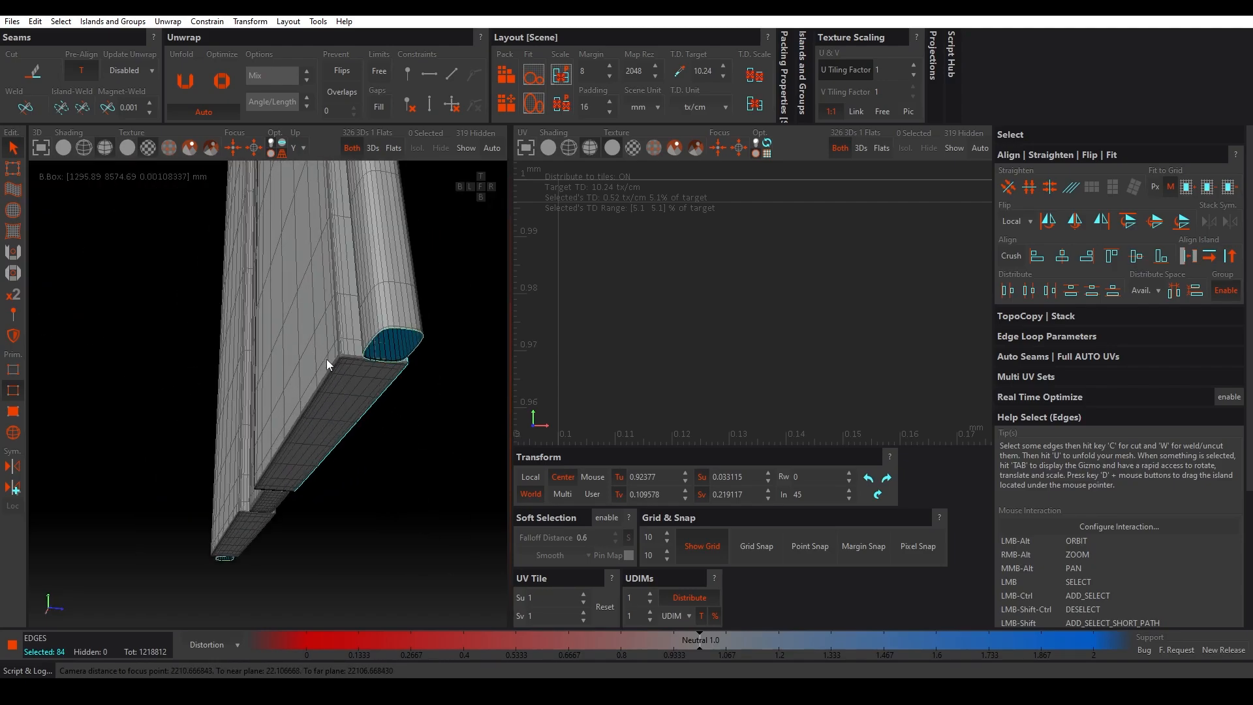
double_click(388, 327, "ctrl")
scroll(306, 287, "down", 8)
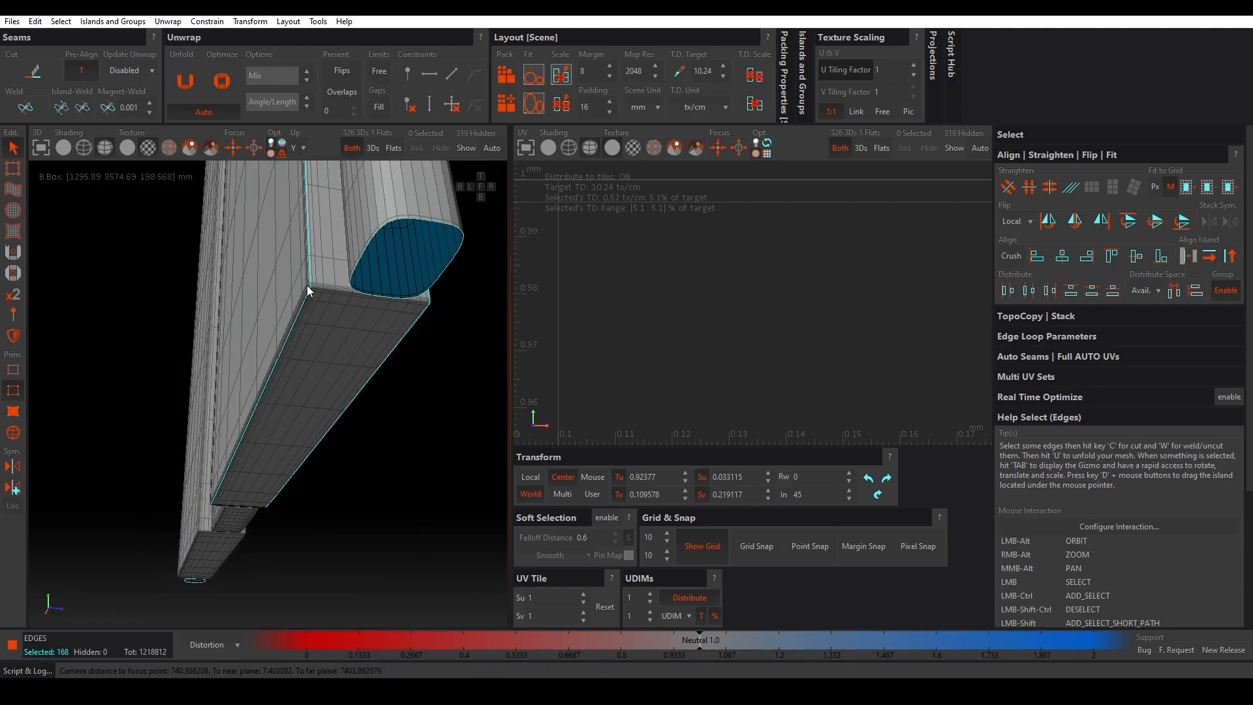
Step: Add both border edge loops of the other side panel to the seam selection
left_click_drag(305, 288, 190, 409, "alt")
scroll(301, 369, "up", 8)
scroll(431, 355, "down", 7)
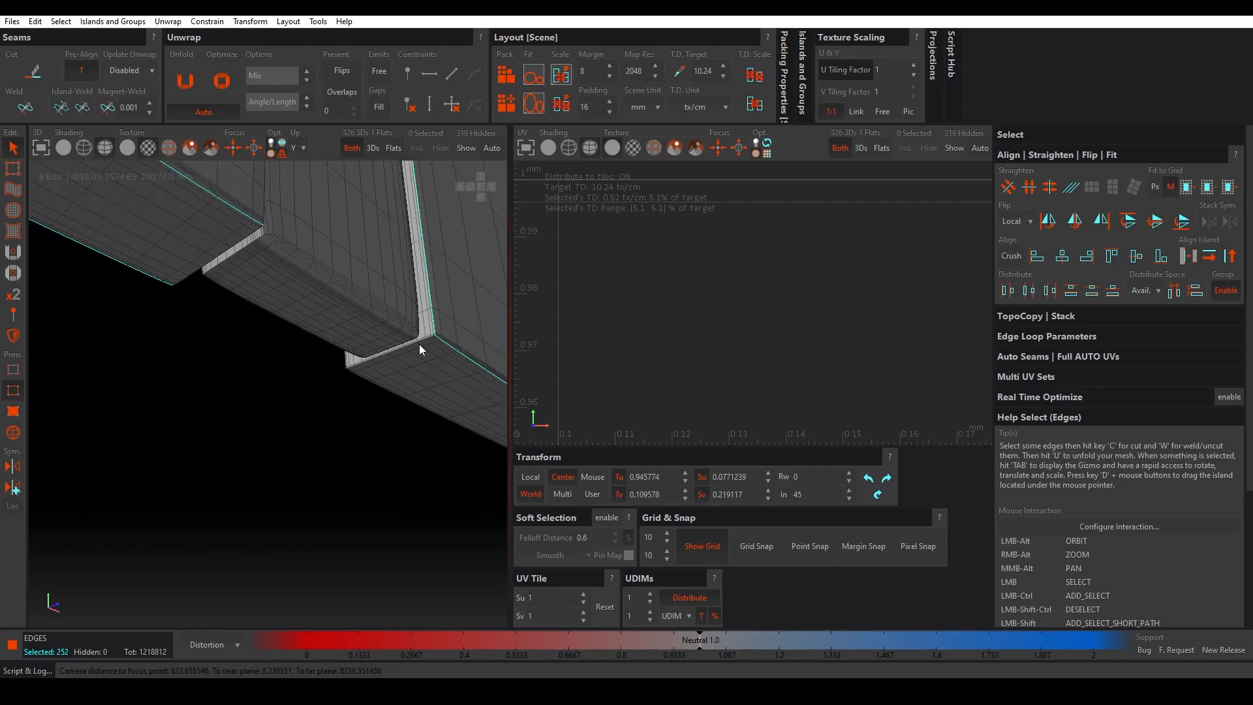
left_click_drag(419, 343, 204, 411, "alt")
scroll(298, 436, "up", 7)
double_click(291, 451, "ctrl")
scroll(291, 451, "down", 2)
scroll(261, 431, "down", 6)
Step: Add the edge loop bordering one face of the middle panel to the seam selection
scroll(225, 372, "up", 7)
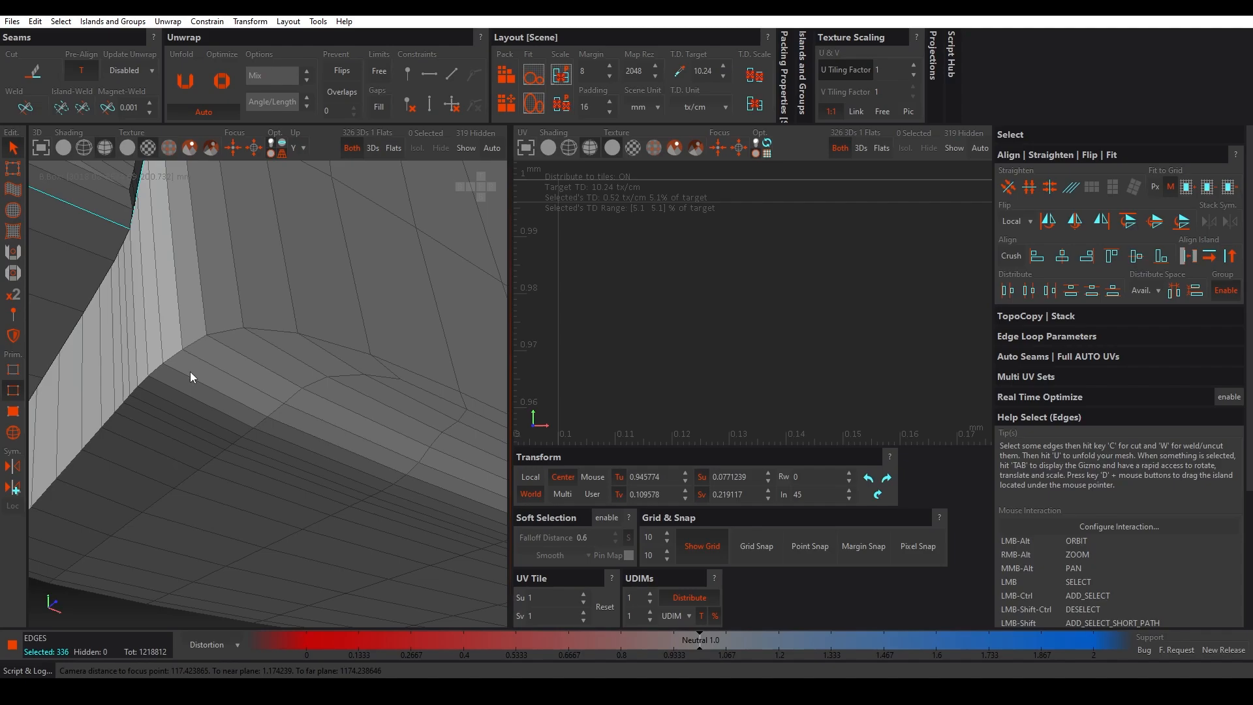
double_click(190, 371, "ctrl")
scroll(218, 387, "down", 10)
scroll(184, 206, "up", 5)
scroll(273, 287, "down", 8)
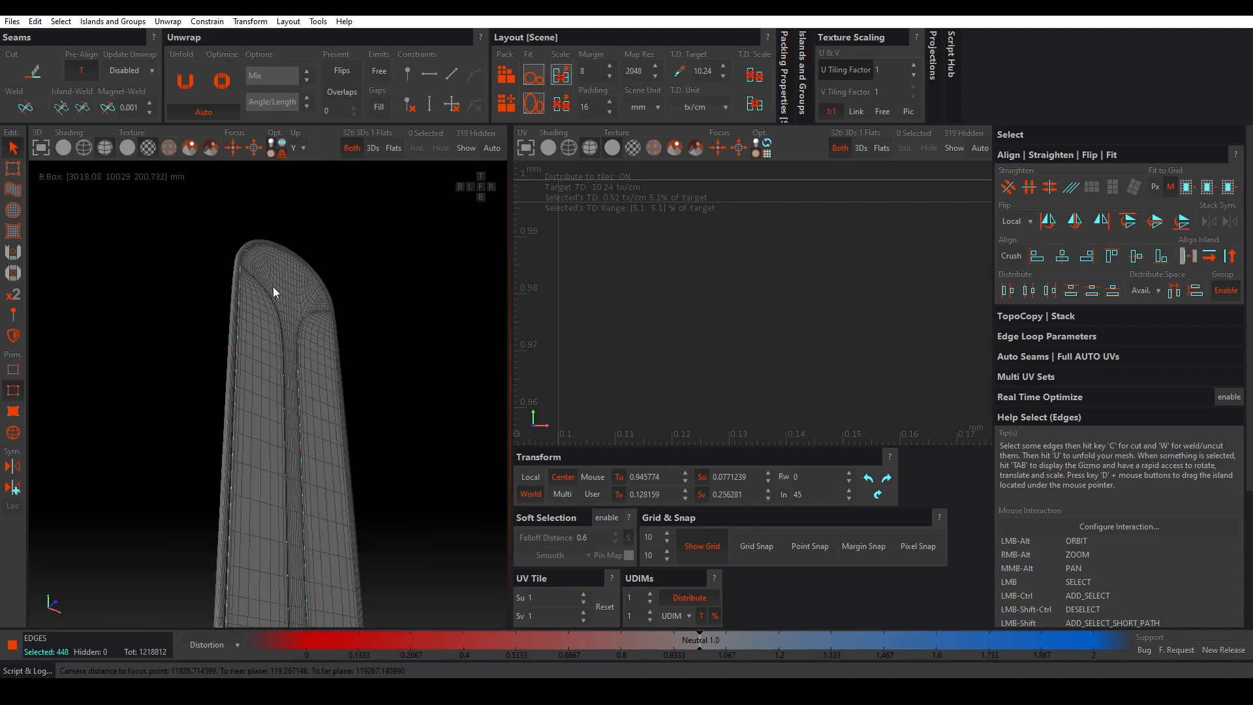
Step: Add the matching border edge loop on the middle panel's opposite face to the seam selection
left_click_drag(272, 287, 283, 456, "alt")
scroll(329, 429, "up", 8)
scroll(379, 333, "up", 3)
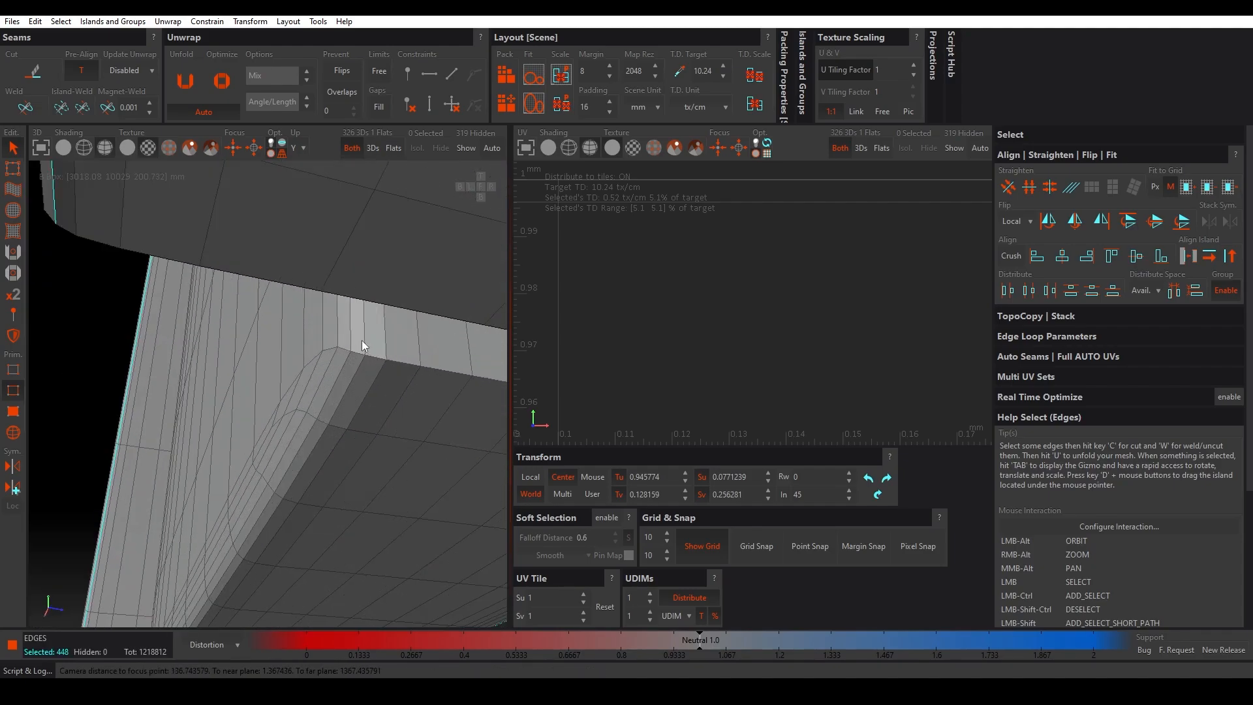
double_click(362, 341, "ctrl")
scroll(291, 387, "down", 10)
left_click_drag(274, 392, 339, 396, "alt")
scroll(167, 392, "up", 5)
scroll(196, 387, "down", 8)
Step: Add a lengthwise edge line running along the piping tube to the seam selection
scroll(272, 392, "up", 10)
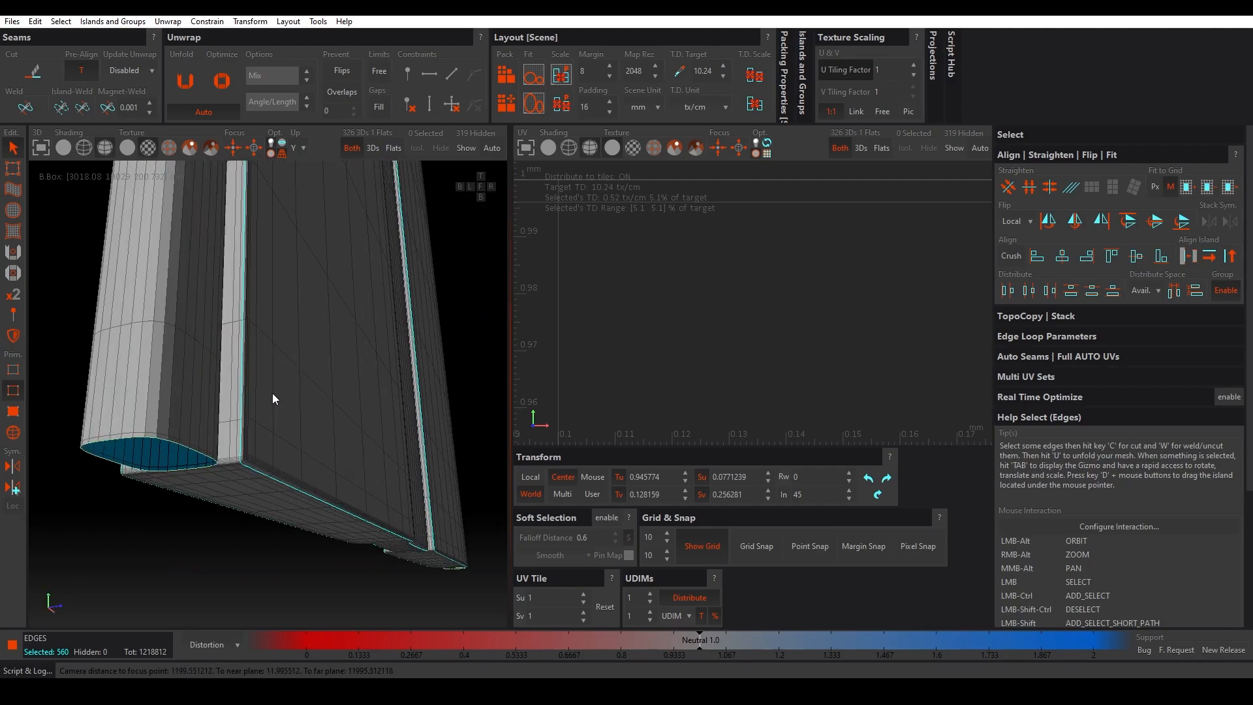
scroll(200, 425, "down", 5)
scroll(188, 406, "up", 6)
double_click(138, 374, "ctrl")
scroll(167, 392, "down", 8)
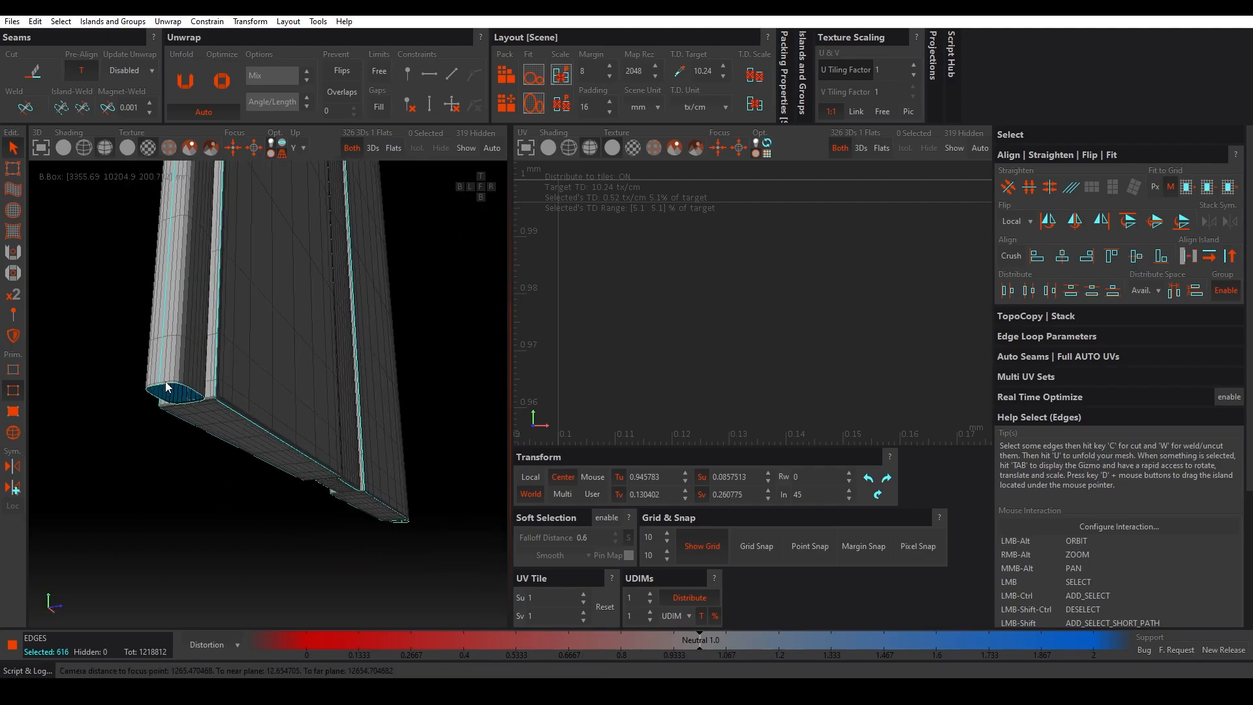
Step: Examine the selected seam loops around the lower ends of the three panels and the piping
left_click_drag(167, 391, 386, 441, "alt")
scroll(386, 441, "up", 8)
scroll(302, 381, "down", 8)
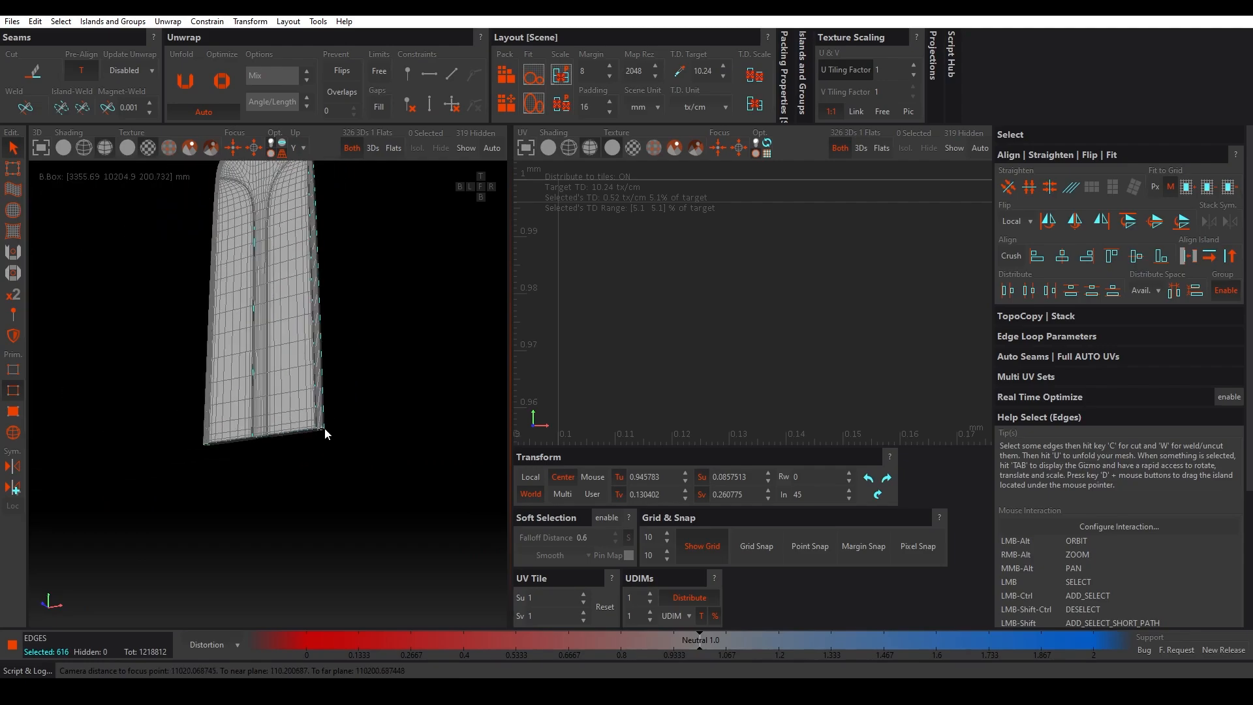
scroll(275, 263, "up", 5)
scroll(275, 264, "down", 5)
scroll(275, 507, "up", 7)
left_click_drag(276, 507, 376, 436, "alt")
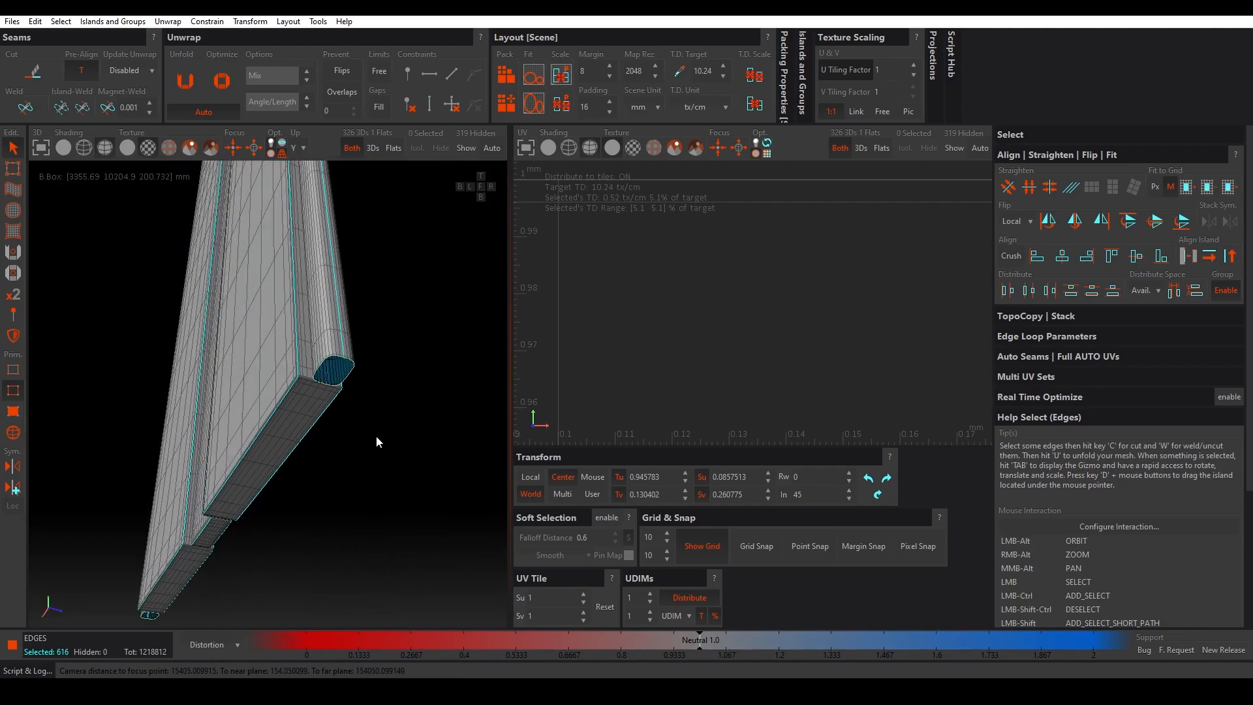
scroll(234, 305, "up", 10)
scroll(132, 179, "down", 4)
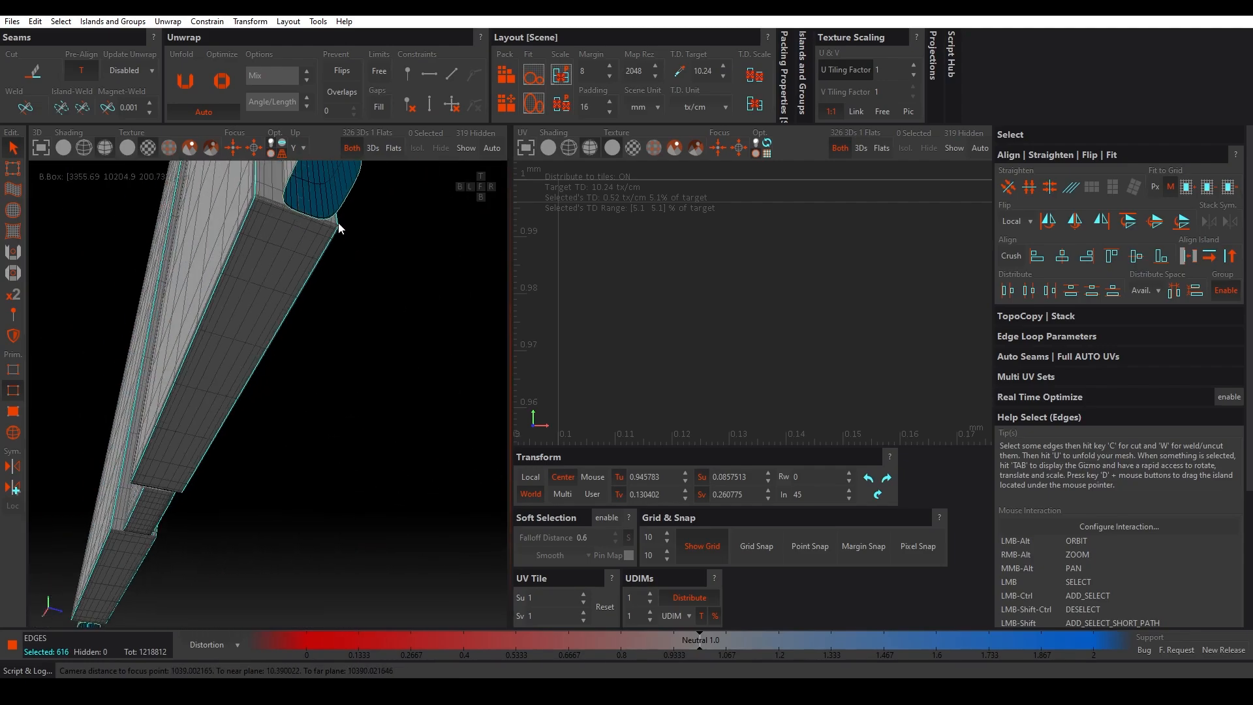
Step: Add the short crosswise edge runs at the panels' lower ends, between their undersides and side walls, to the seam selection
scroll(179, 449, "up", 1)
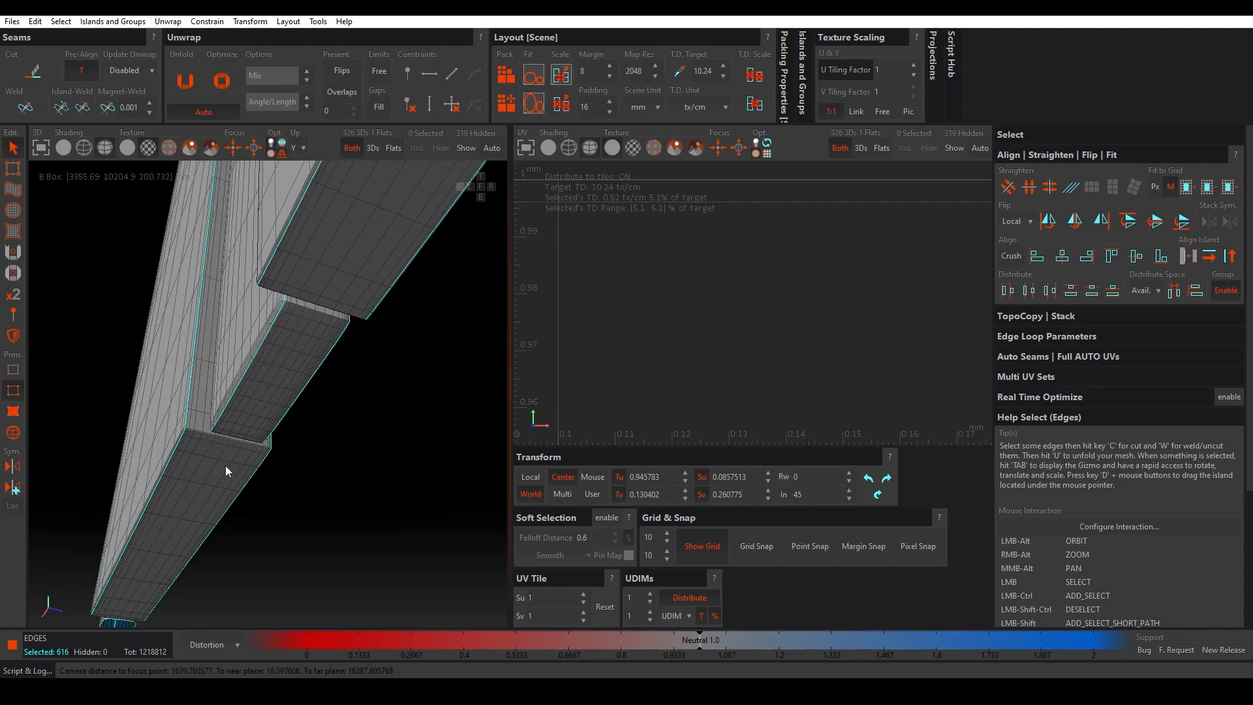
left_click_drag(225, 464, 318, 315, "alt")
scroll(318, 315, "up", 6)
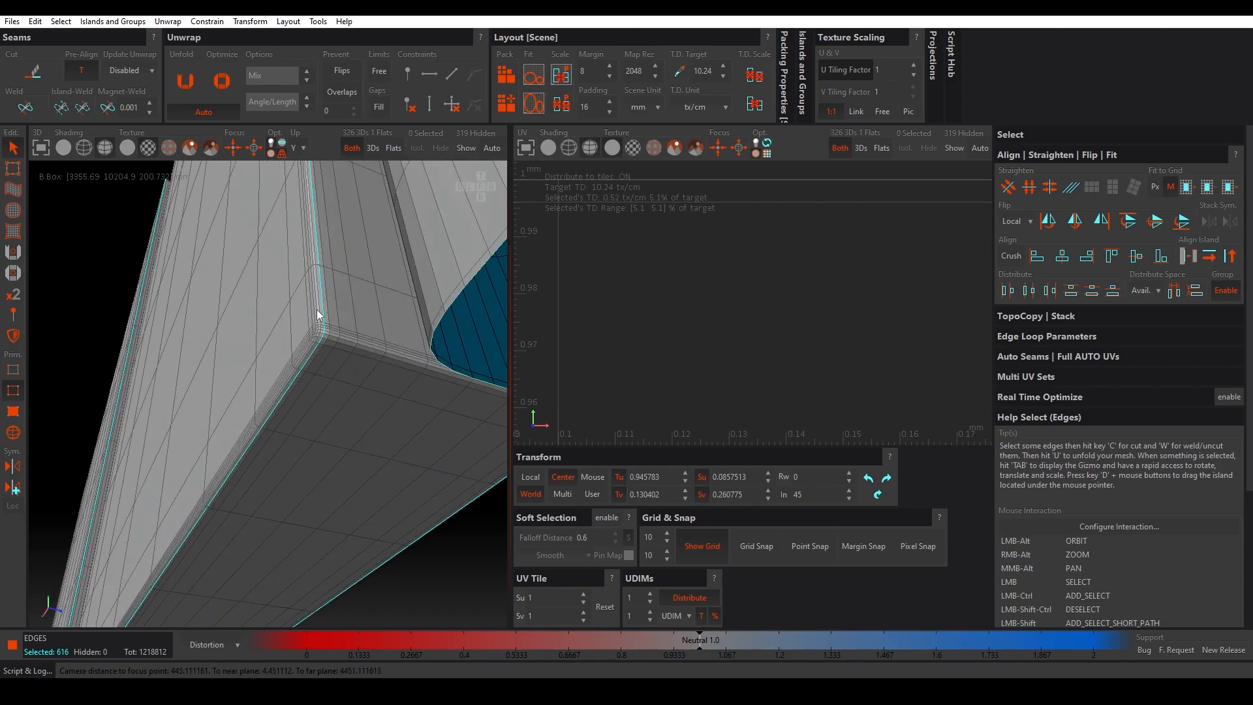
scroll(336, 343, "up", 5)
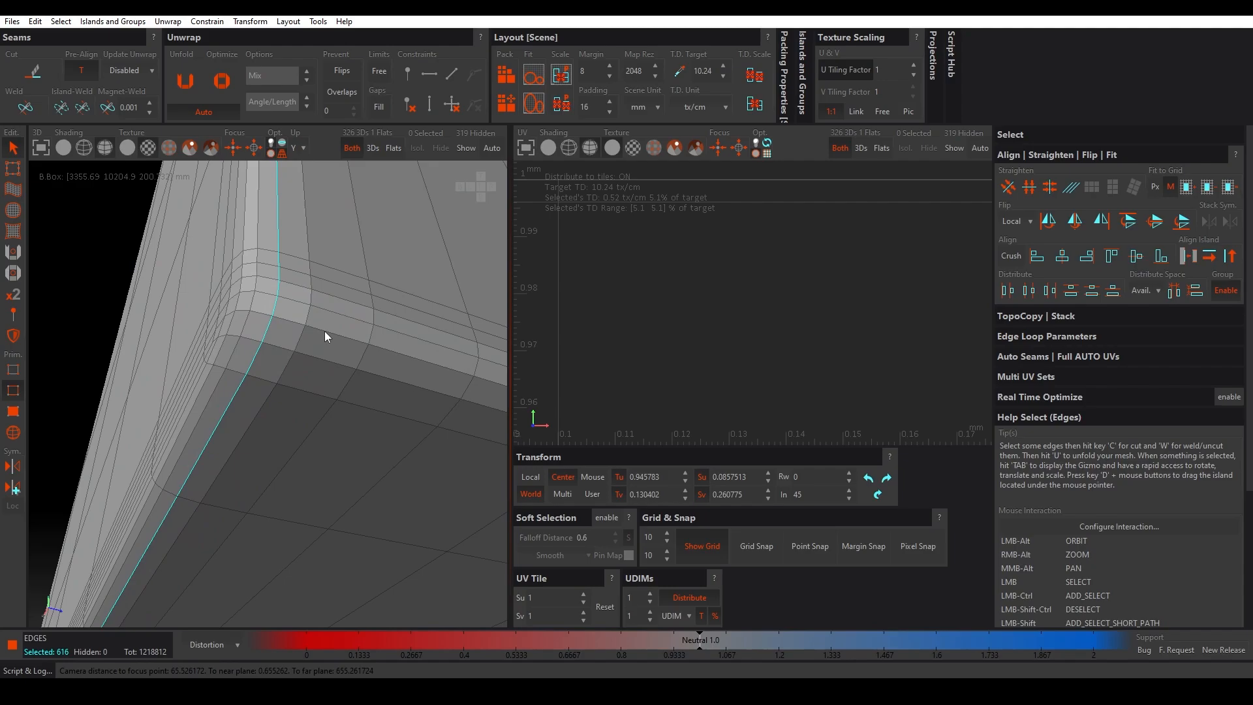
double_click(323, 331, "ctrl")
left_click_drag(324, 331, 225, 358, "alt")
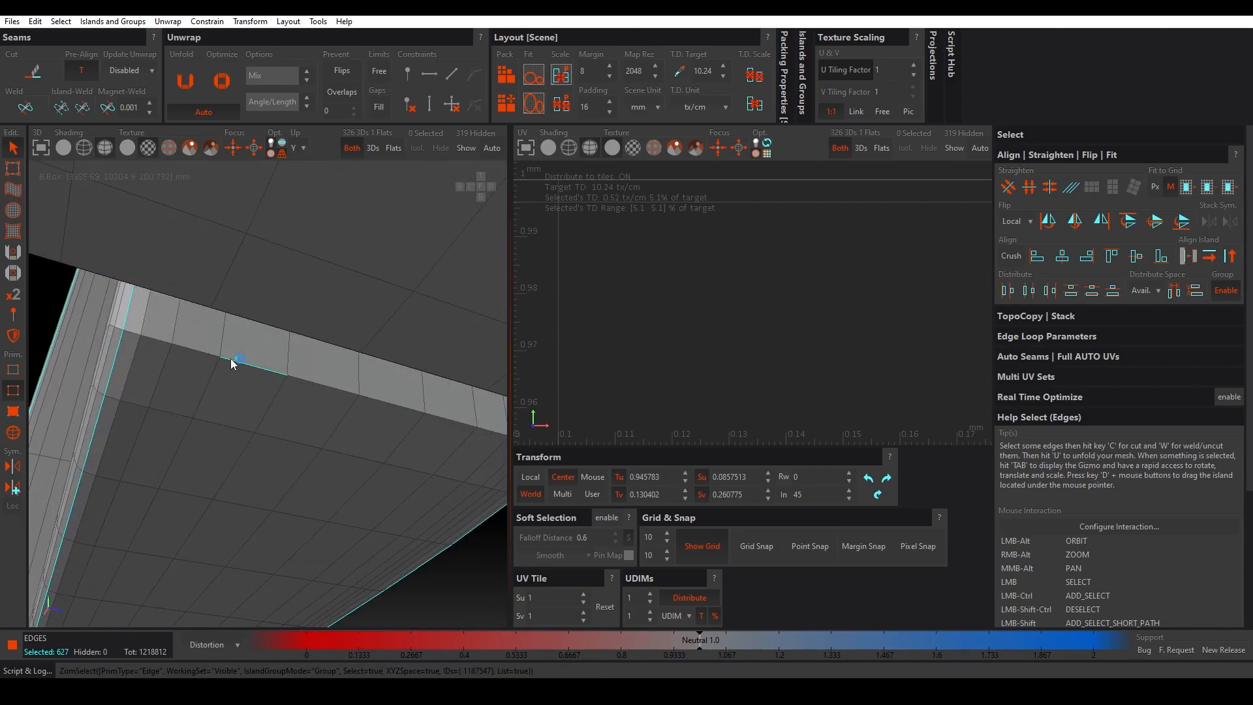
double_click(230, 358, "ctrl")
scroll(267, 313, "down", 5)
left_click_drag(268, 313, 209, 354, "alt")
scroll(190, 449, "up", 5)
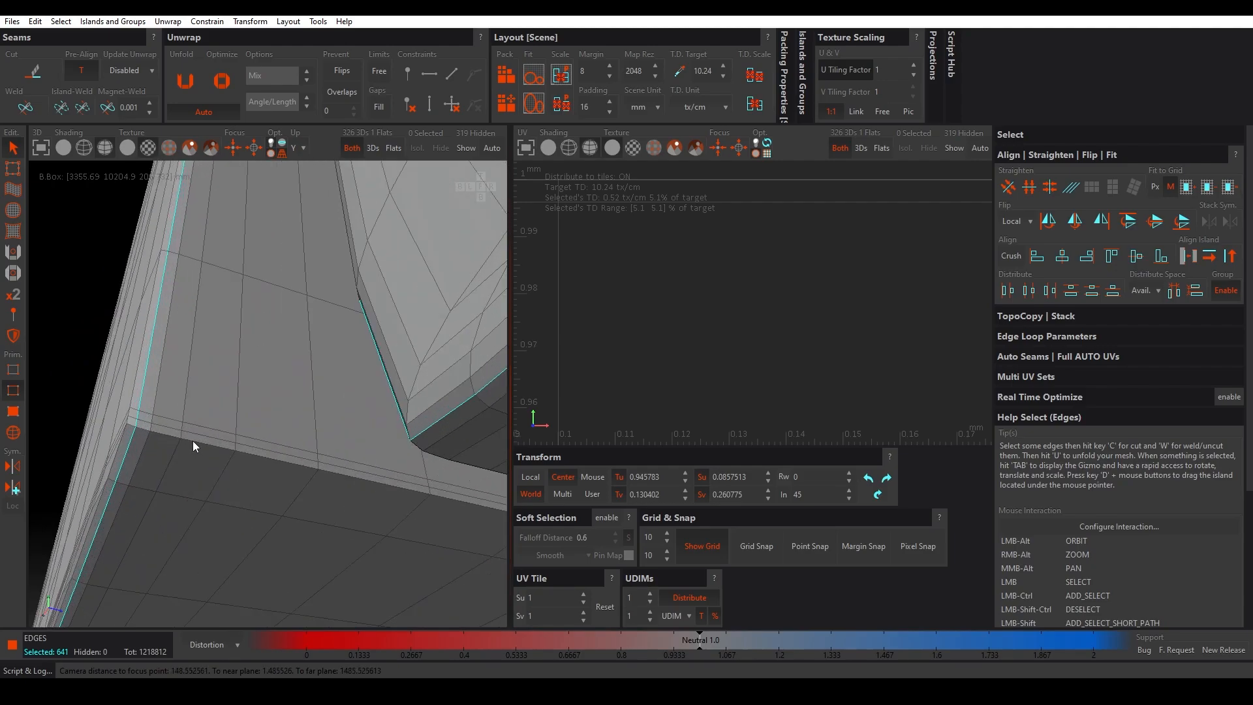
double_click(193, 441, "ctrl")
left_click_drag(193, 441, 206, 398, "alt")
scroll(214, 421, "down", 10)
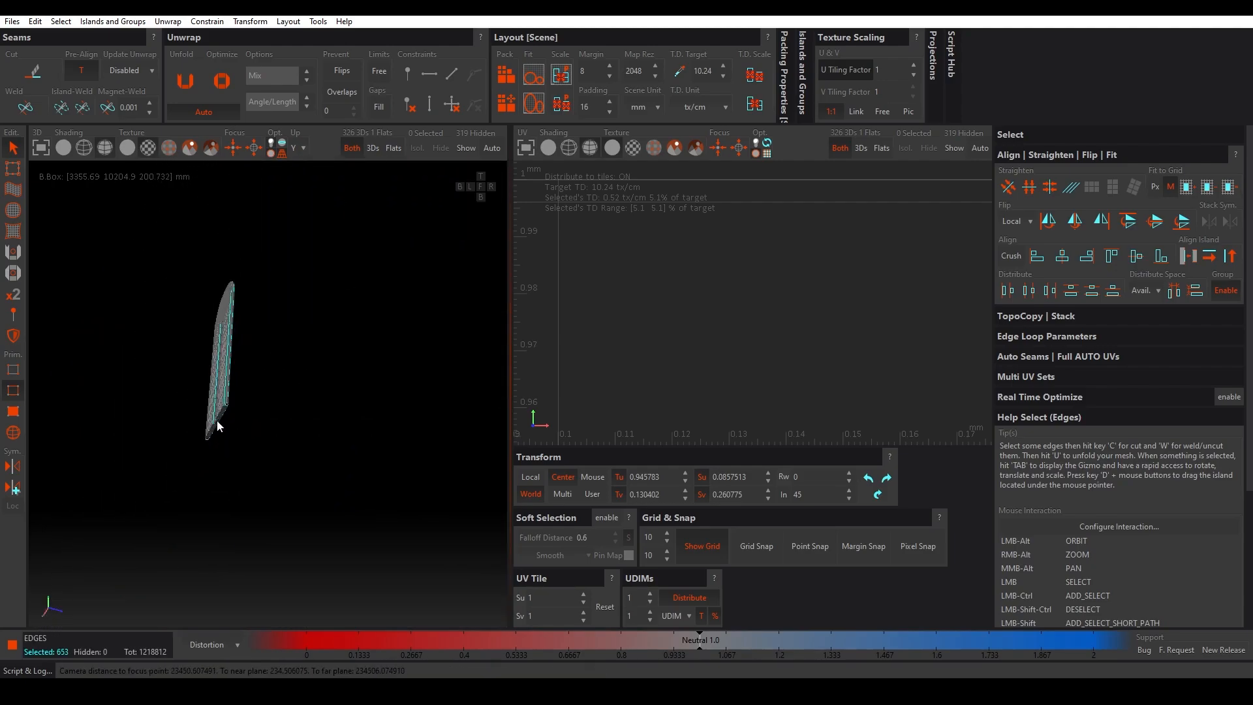
Step: Add a crosswise edge loop around the piping at the top of the arm's arch to the seam selection
left_click_drag(203, 383, 319, 511, "alt")
scroll(196, 307, "up", 4)
scroll(140, 266, "up", 3)
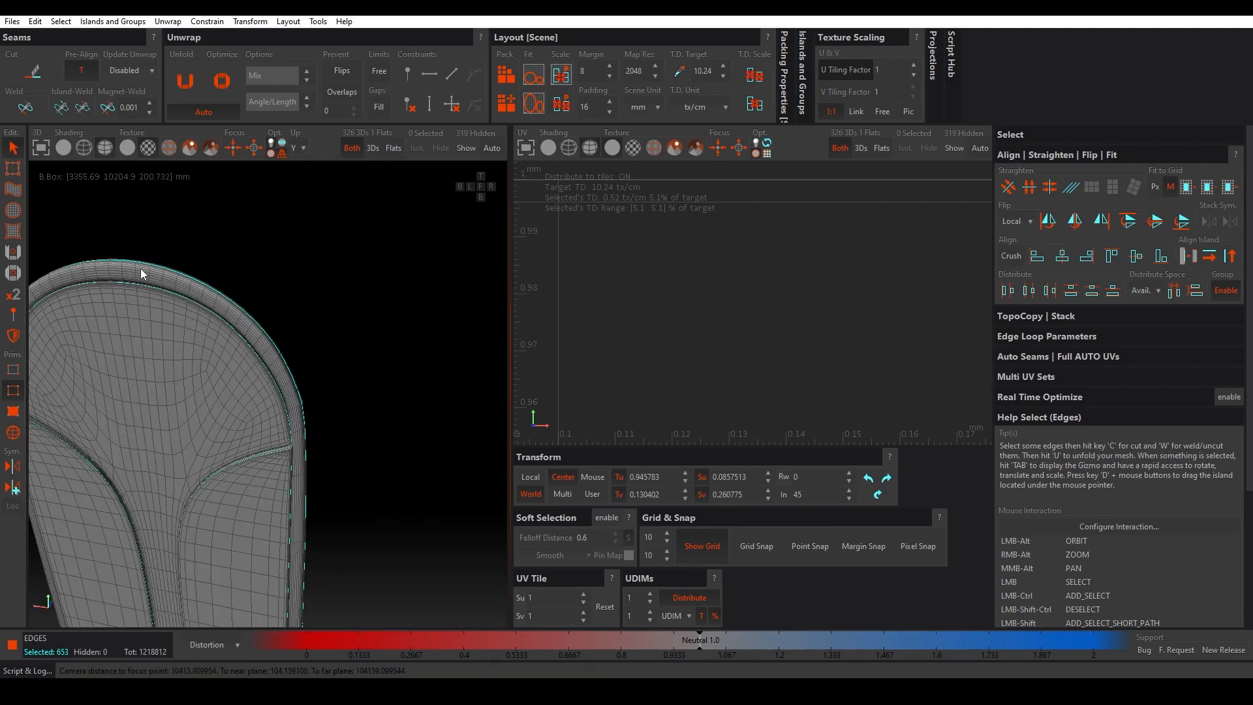
left_click_drag(139, 268, 213, 392, "alt")
scroll(261, 352, "up", 7)
scroll(255, 343, "up", 3)
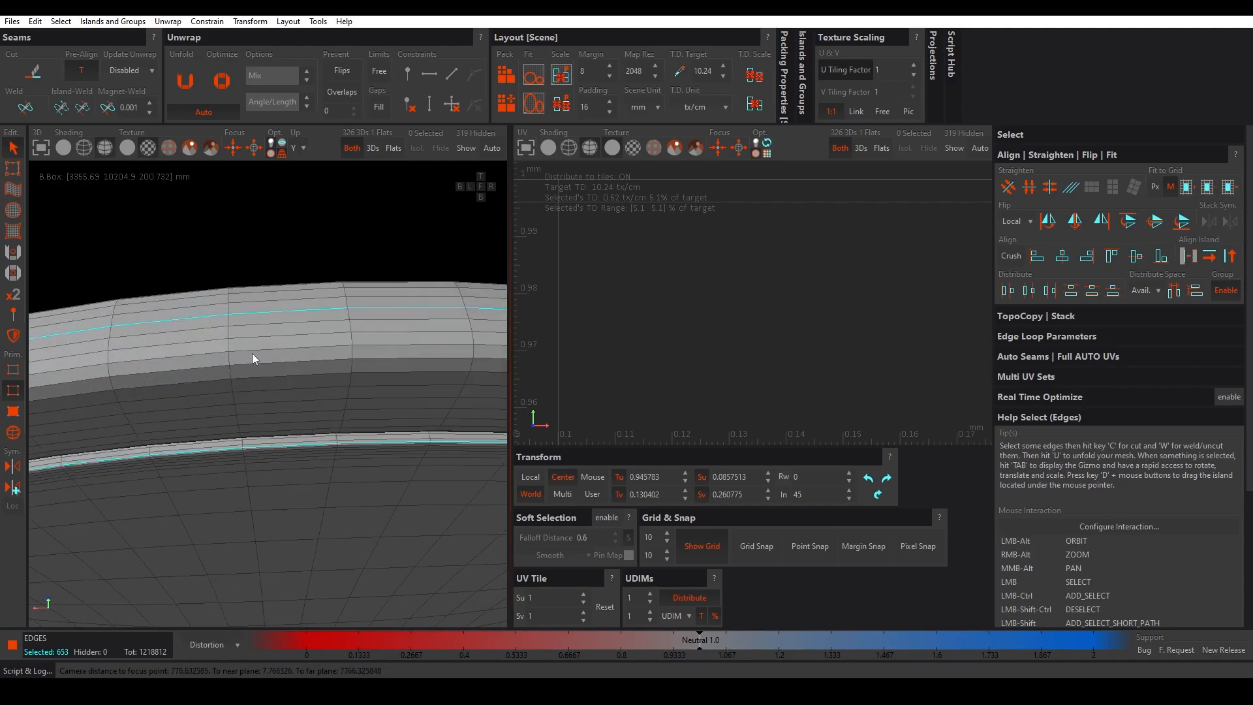
scroll(229, 346, "up", 4)
double_click(225, 344, "ctrl")
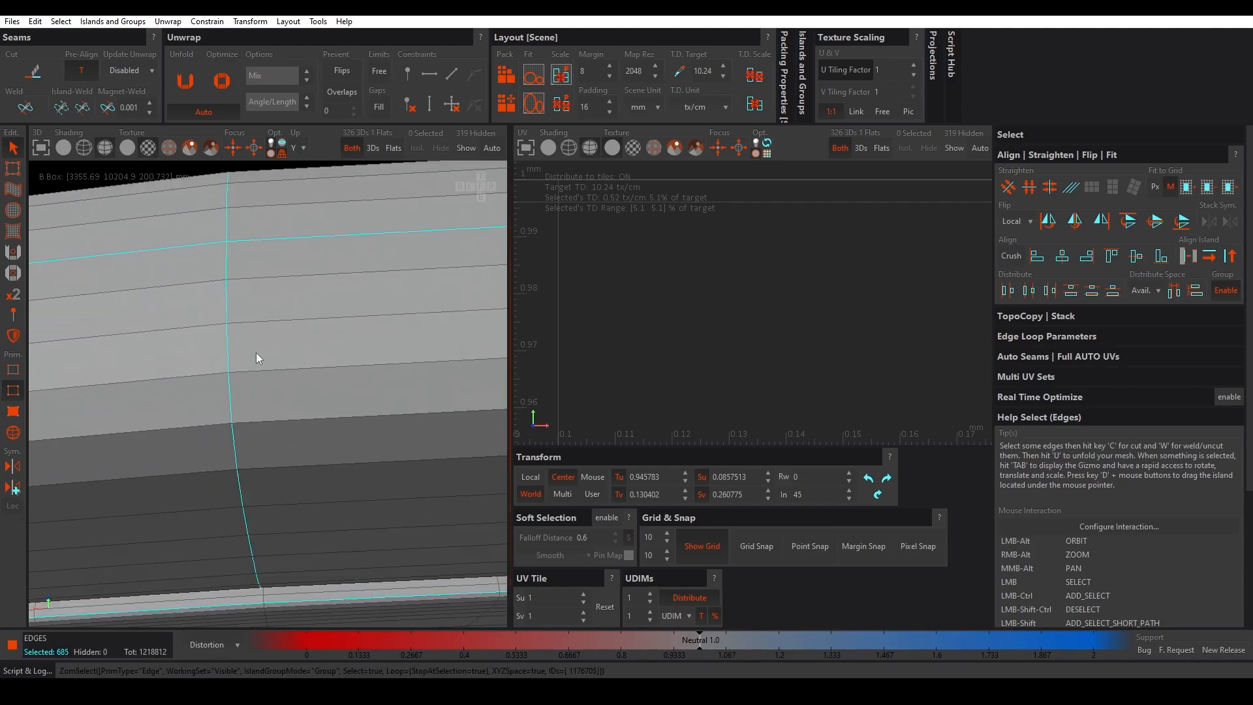
Step: Undo the last edge-loop selection and add a crosswise loop around the piping at the top of the arch instead
scroll(259, 302, "down", 12)
left_click_drag(264, 312, 284, 335, "alt")
scroll(255, 287, "up", 6)
key("ctrl+z")
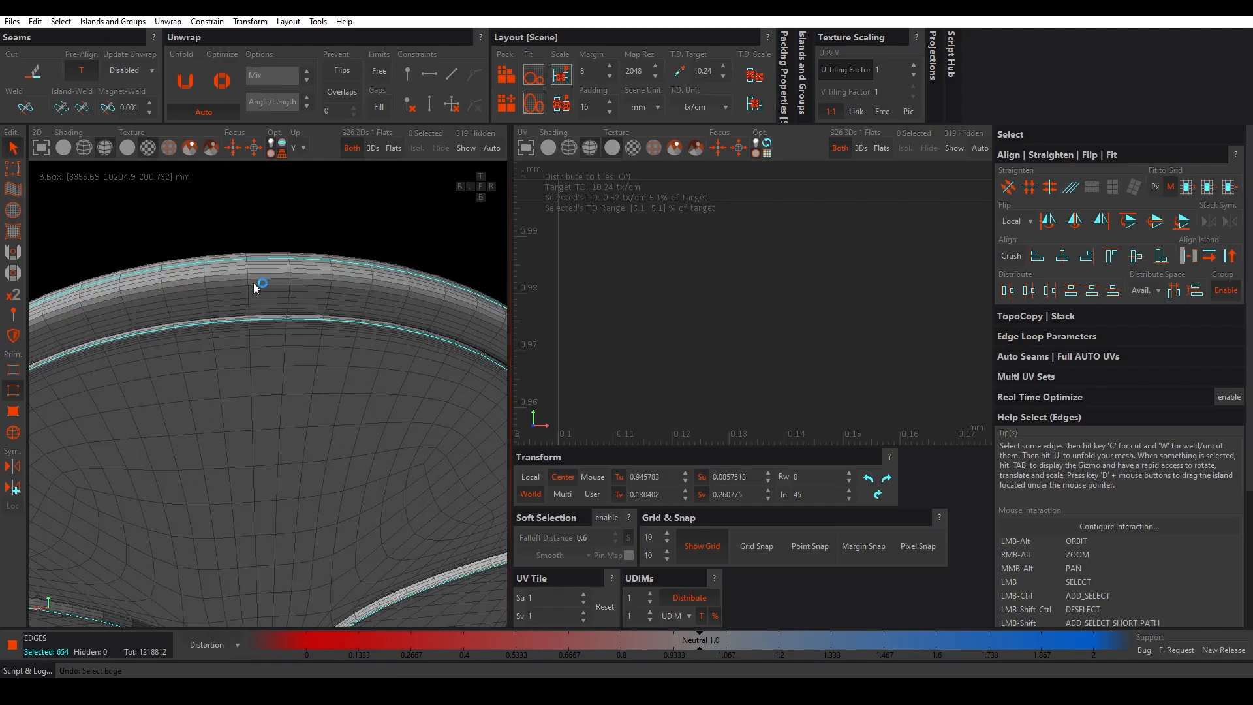
scroll(253, 282, "up", 4)
double_click(237, 280, "ctrl")
scroll(241, 271, "down", 8)
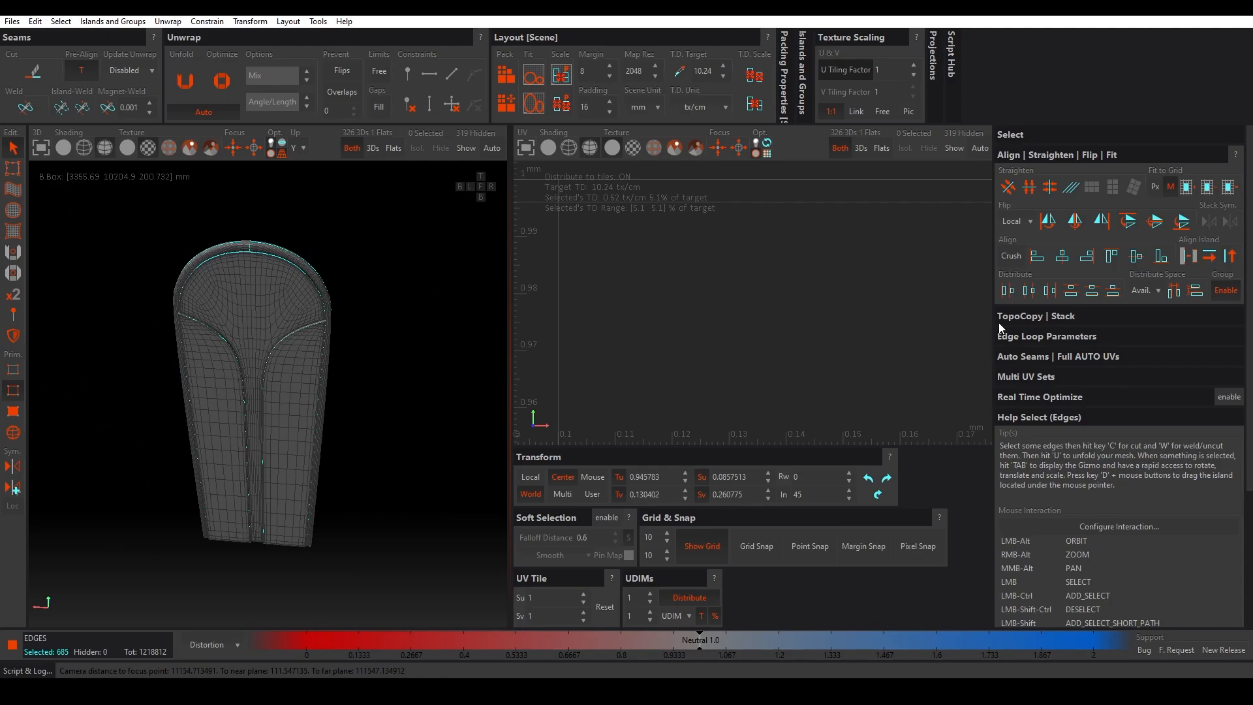
Step: Copy the edge selection to the matching parts of the other arm front with TopoCopy, using the Uncut topology reference
left_click(1023, 319)
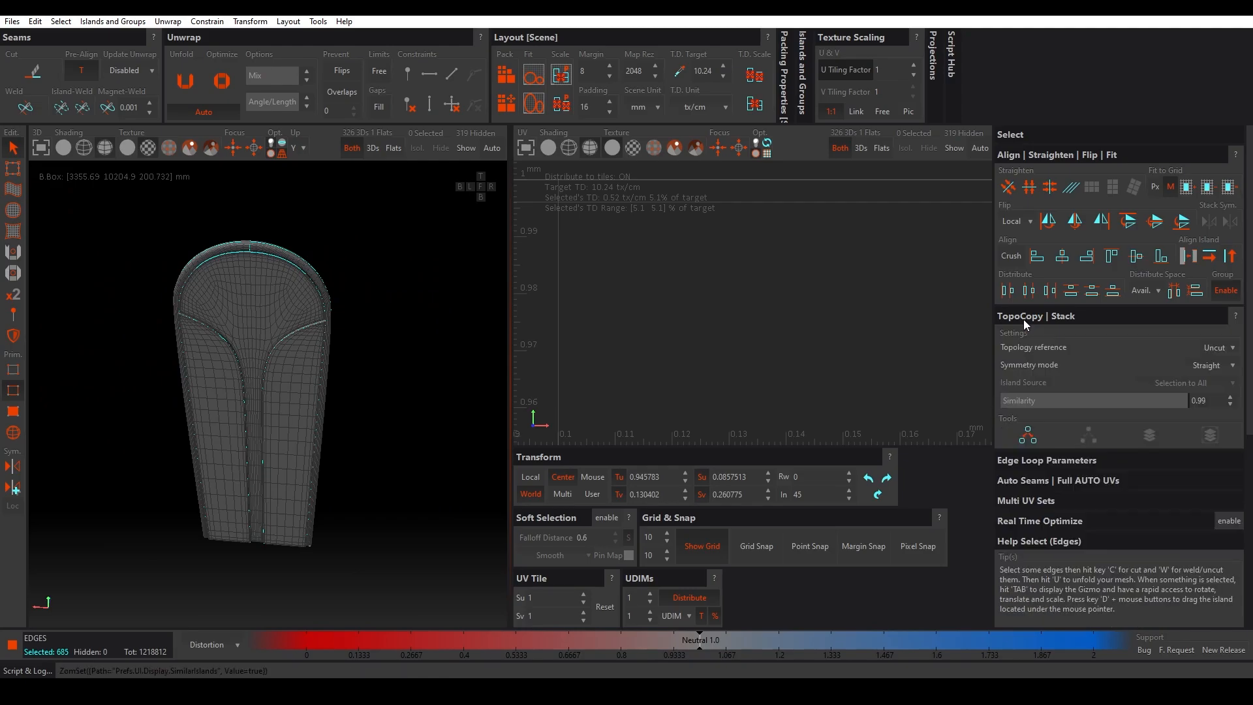
left_click(1028, 434)
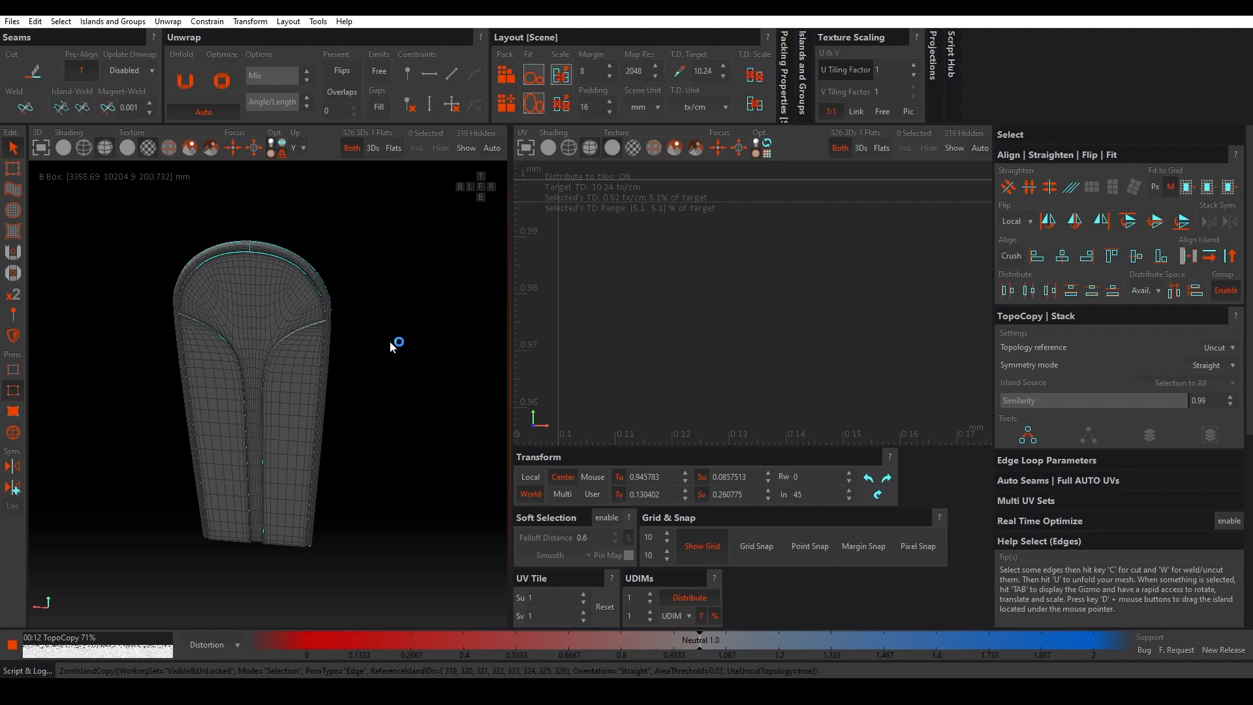
scroll(389, 340, "down", 5)
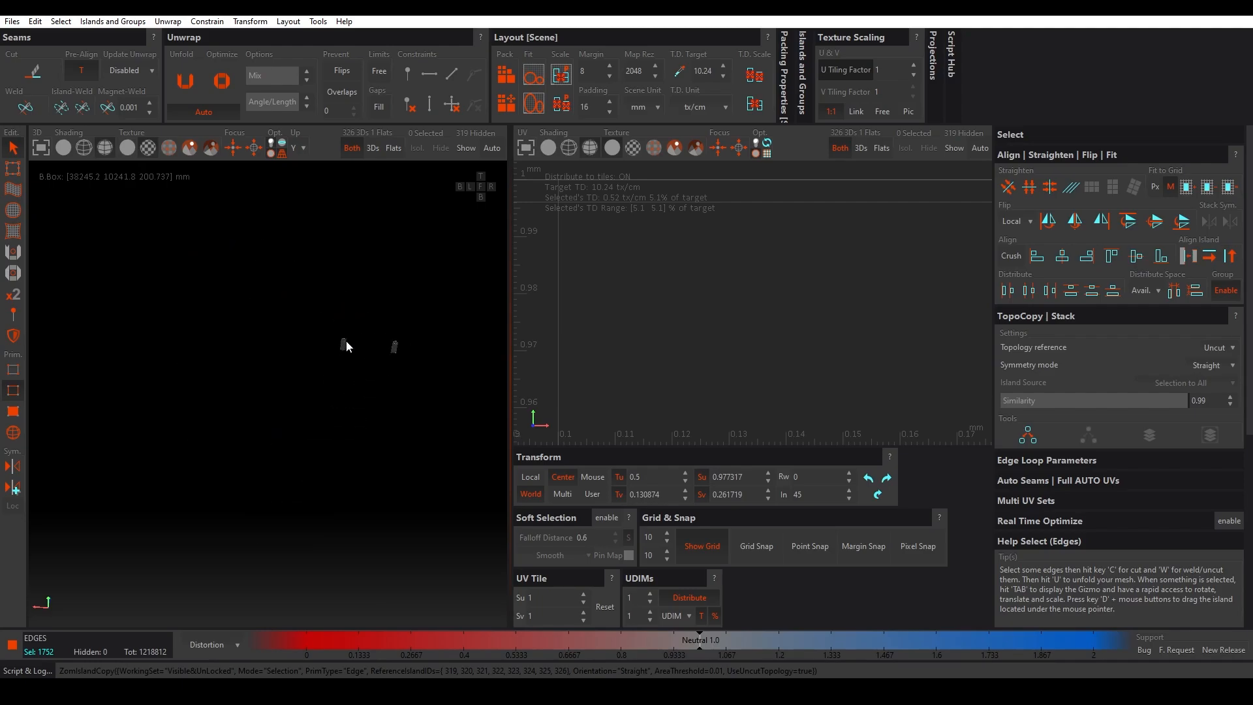
scroll(344, 346, "up", 6)
scroll(338, 318, "down", 2)
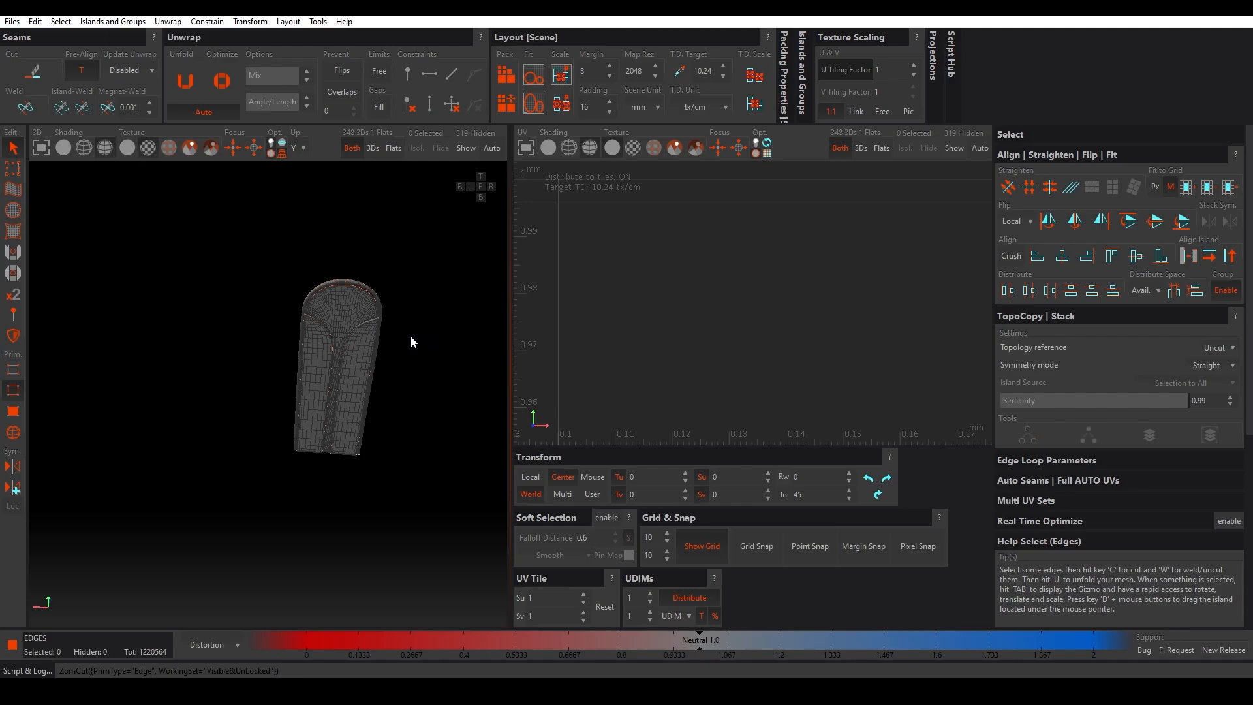
Step: Cut the arm-front panels and piping along the selected edges, unfolding and packing the resulting islands
key("u")
scroll(638, 336, "down", 5)
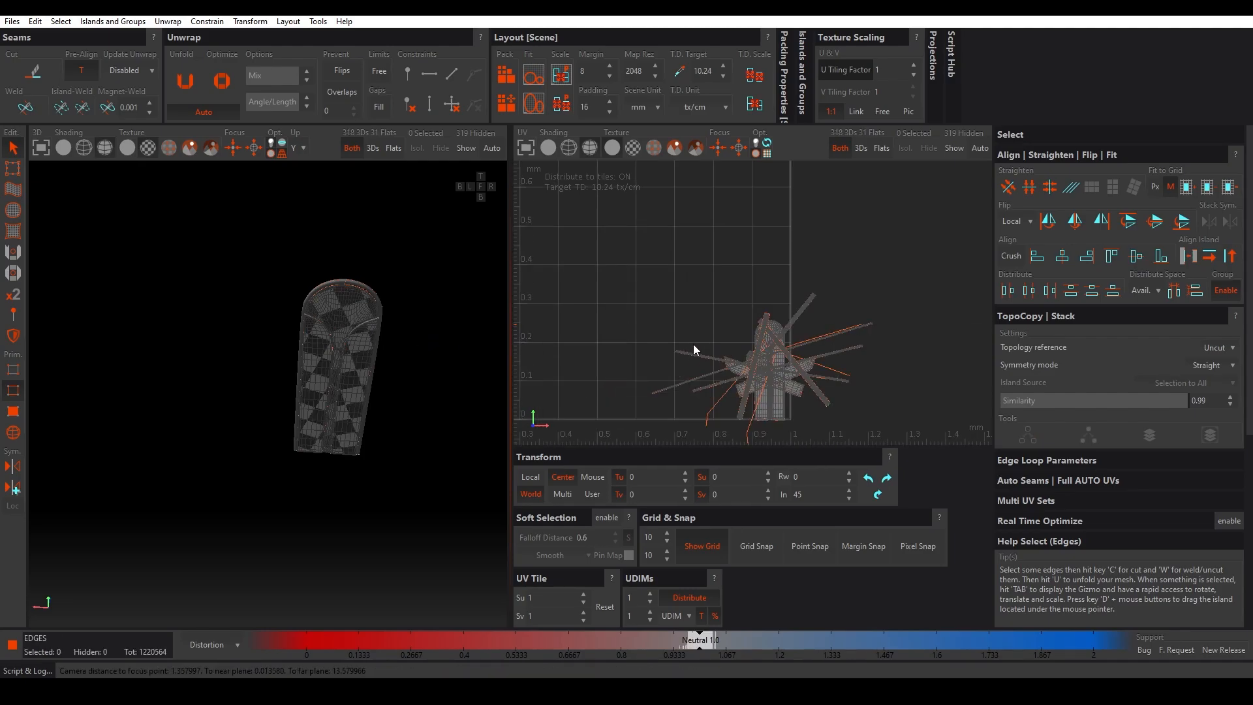
scroll(718, 326, "up", 10)
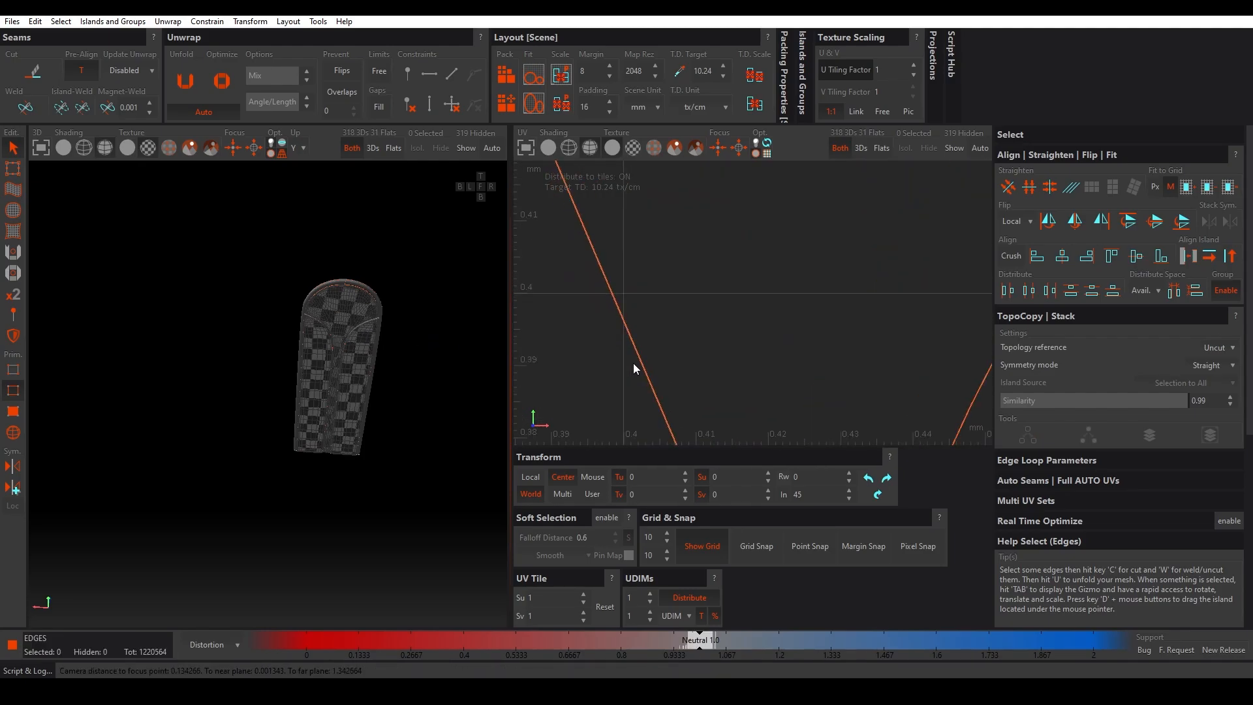
Step: Cut the first long, bent piping strip in two across the edge at its bend in the UV view
key("F4")
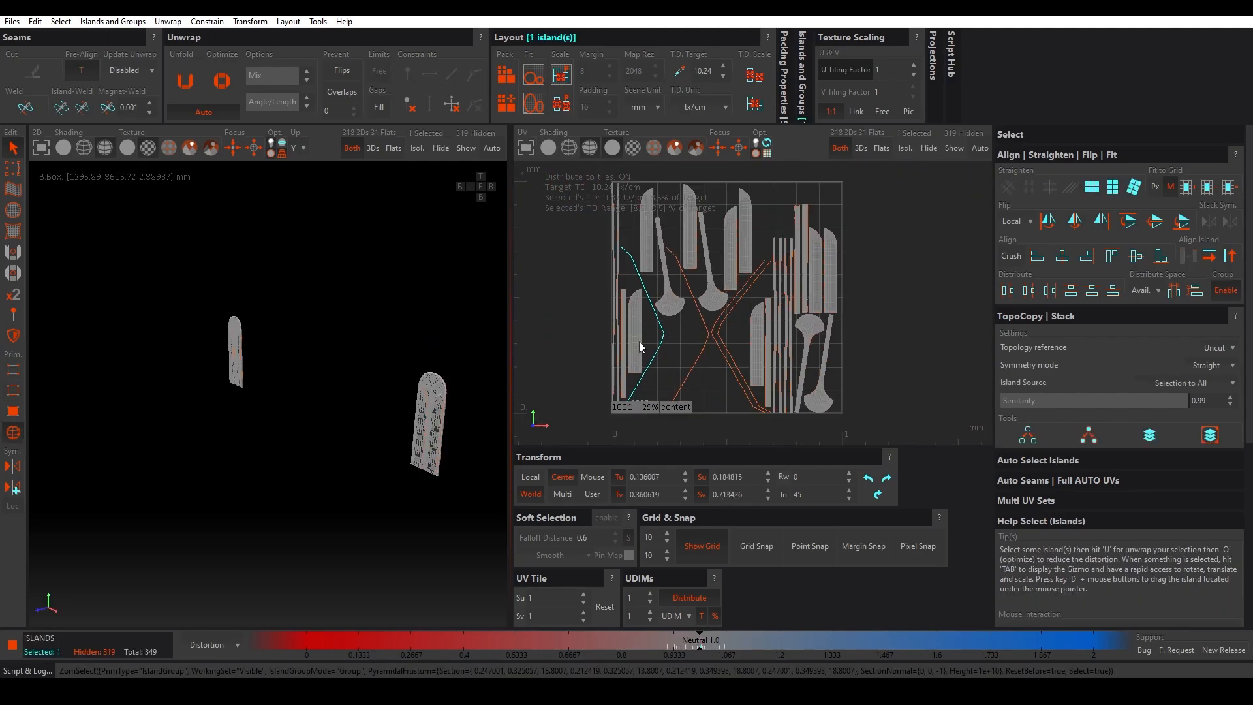
scroll(640, 342, "up", 10)
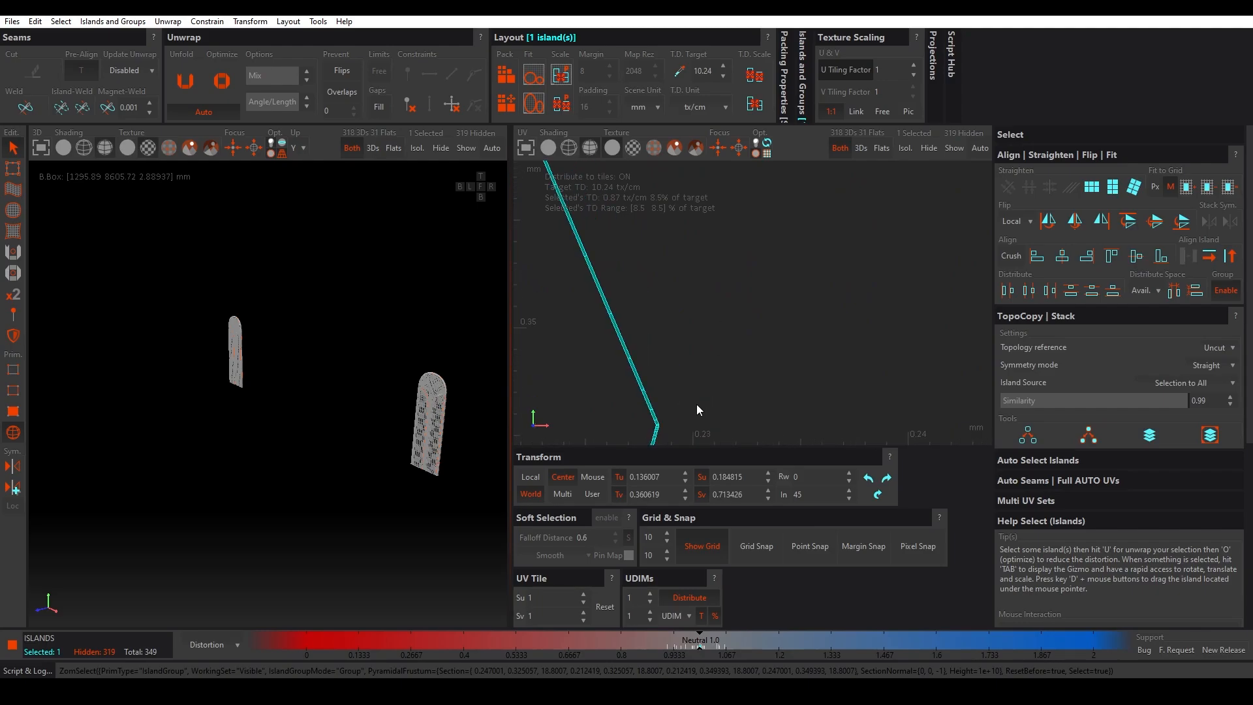
scroll(664, 374, "up", 5)
key("F2")
left_click(565, 365)
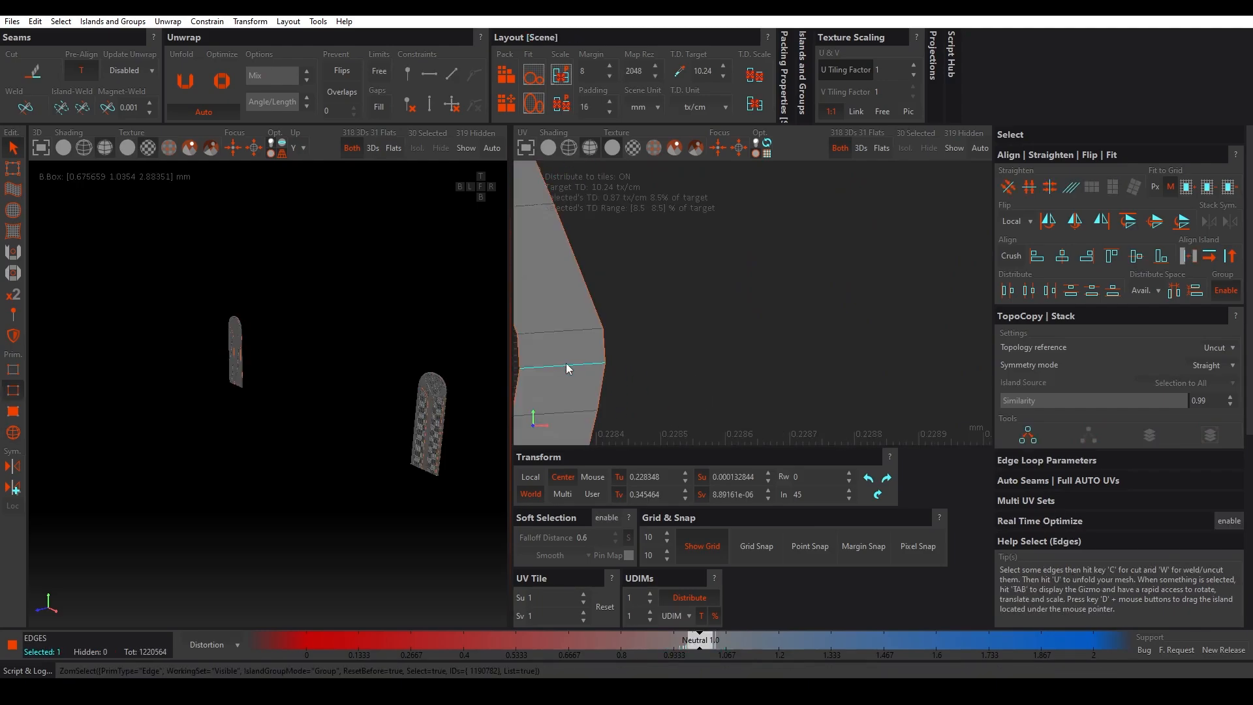
key("c")
scroll(596, 339, "down", 15)
scroll(835, 331, "up", 5)
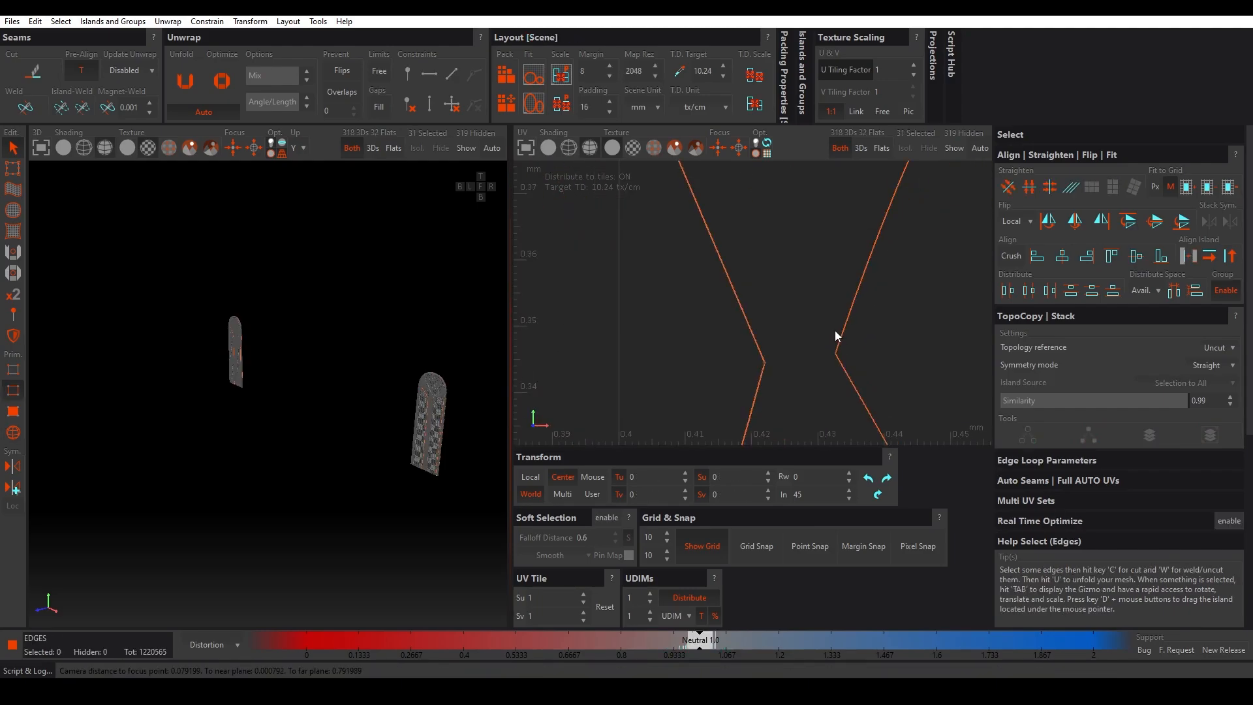
Step: Cut the remaining three bent piping strips in two across the edge at each bend
scroll(835, 330, "up", 10)
left_click(808, 289)
key("c")
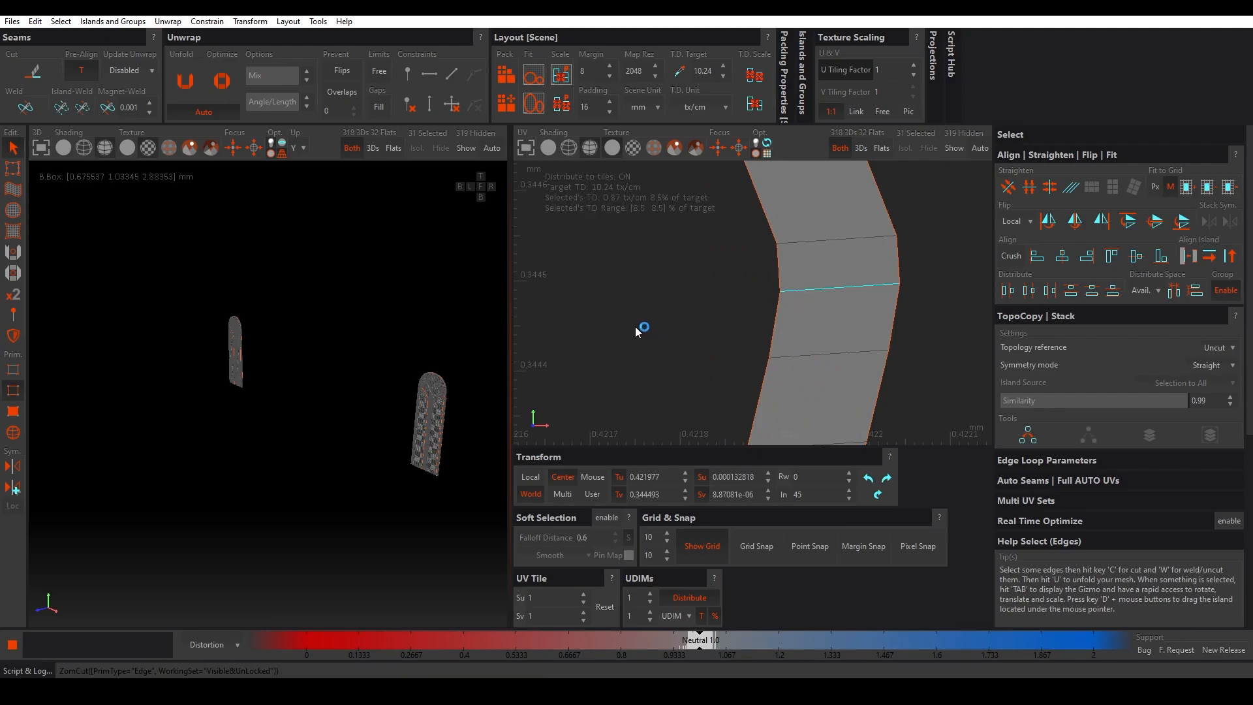
scroll(627, 330, "down", 10)
scroll(736, 383, "up", 10)
left_click(726, 364)
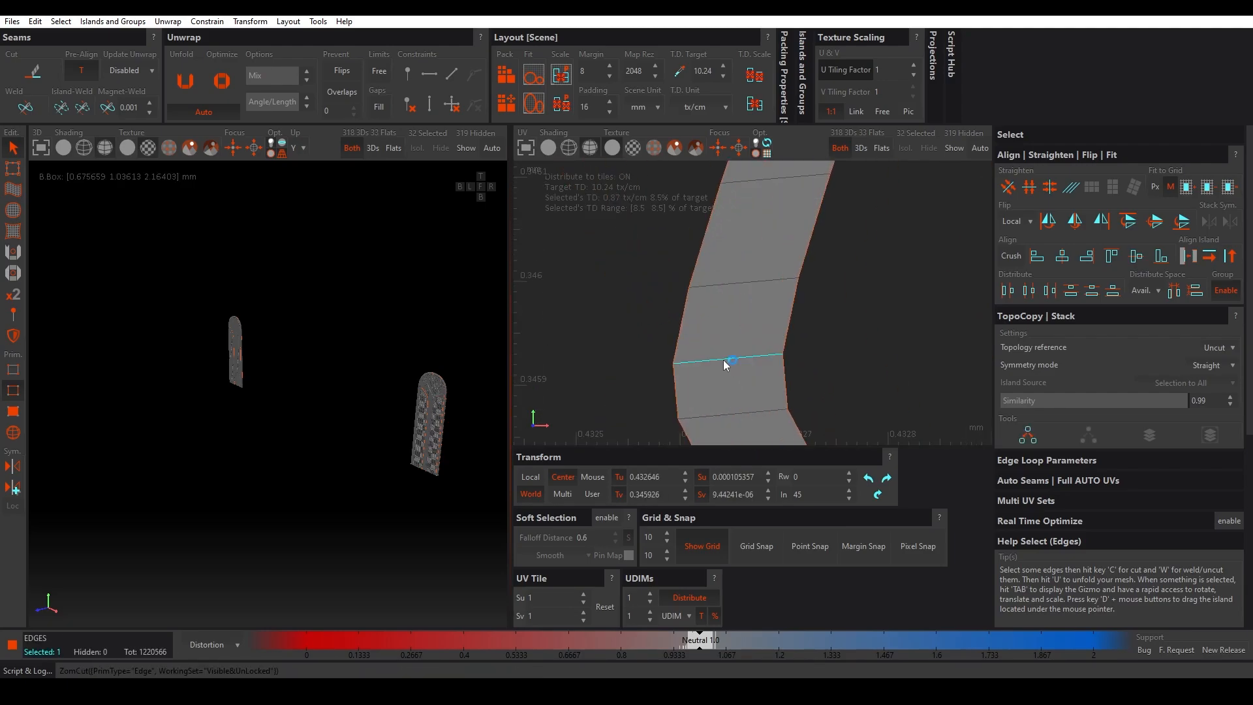
key("c")
scroll(675, 349, "down", 5)
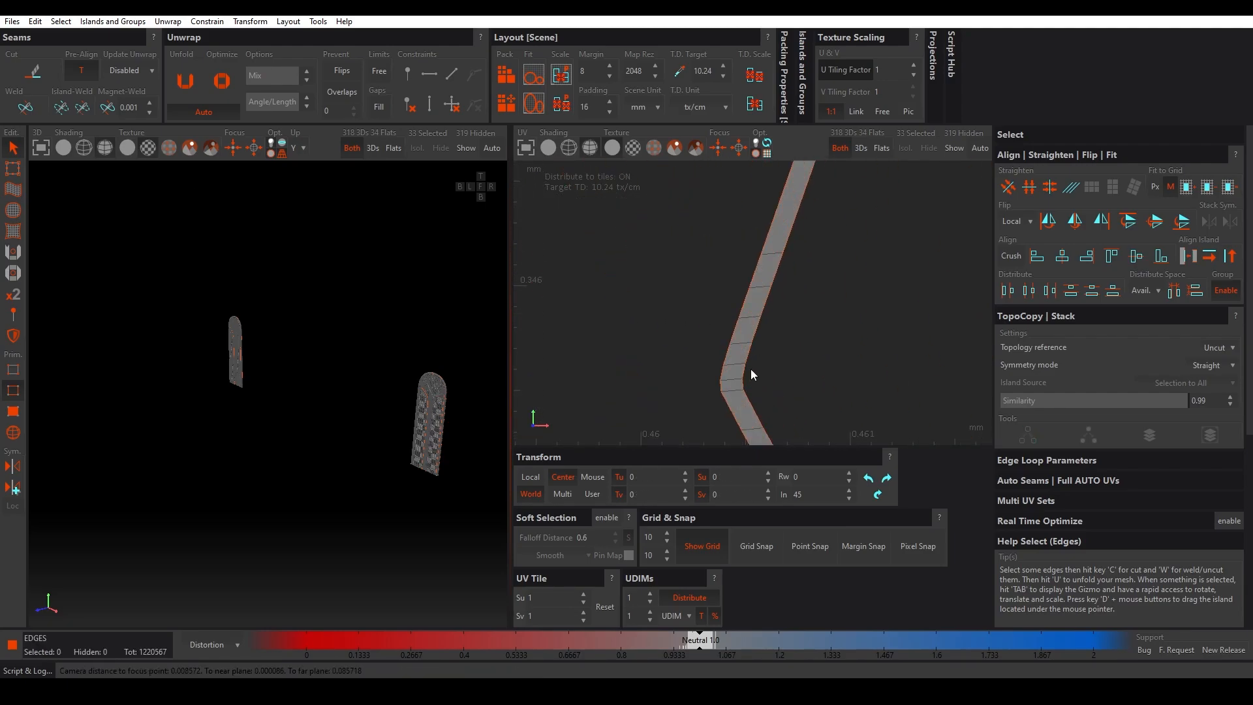
scroll(750, 374, "up", 5)
left_click(738, 389)
key("c")
scroll(708, 351, "down", 5)
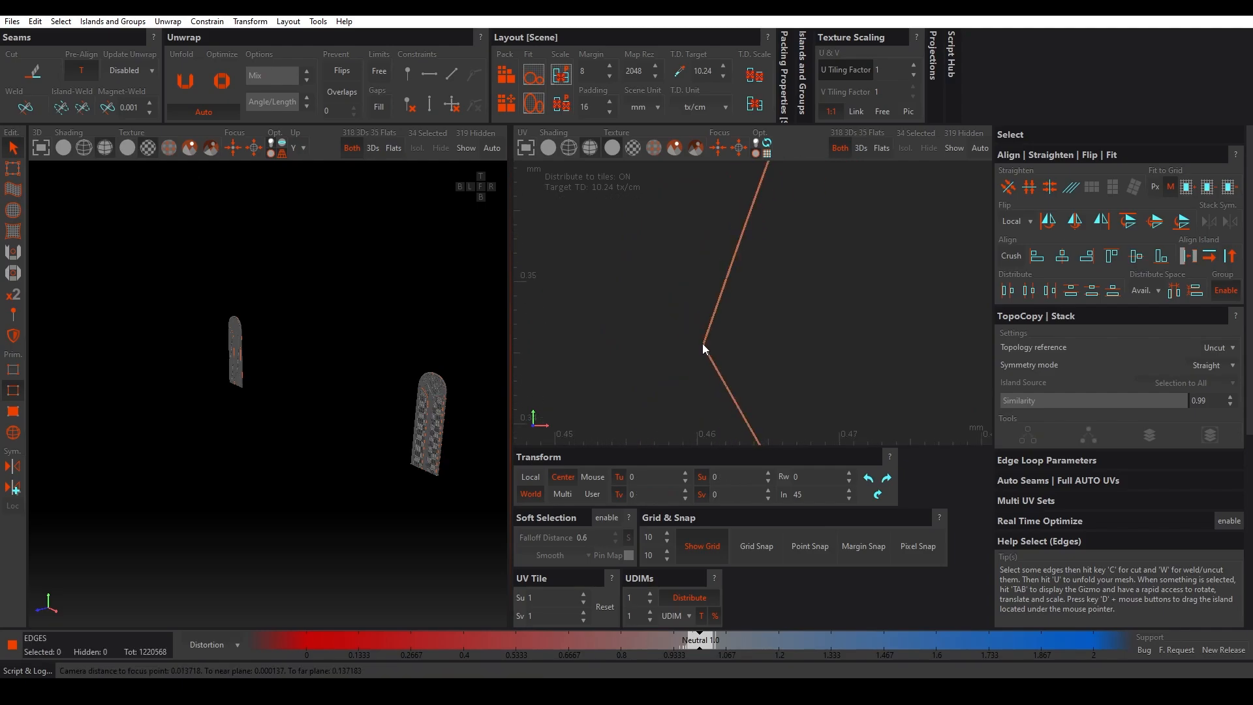
Step: Repack the visible UV islands with the split piping strips
scroll(703, 347, "down", 10)
key("p")
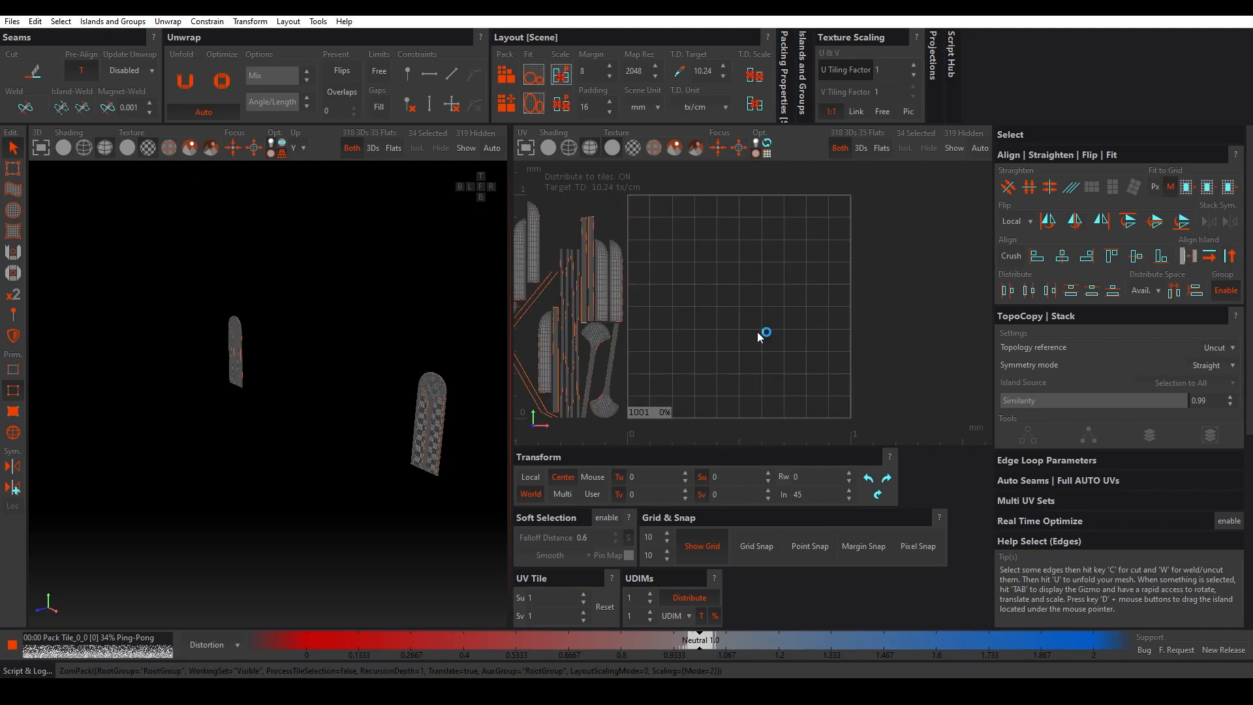
scroll(742, 330, "up", 10)
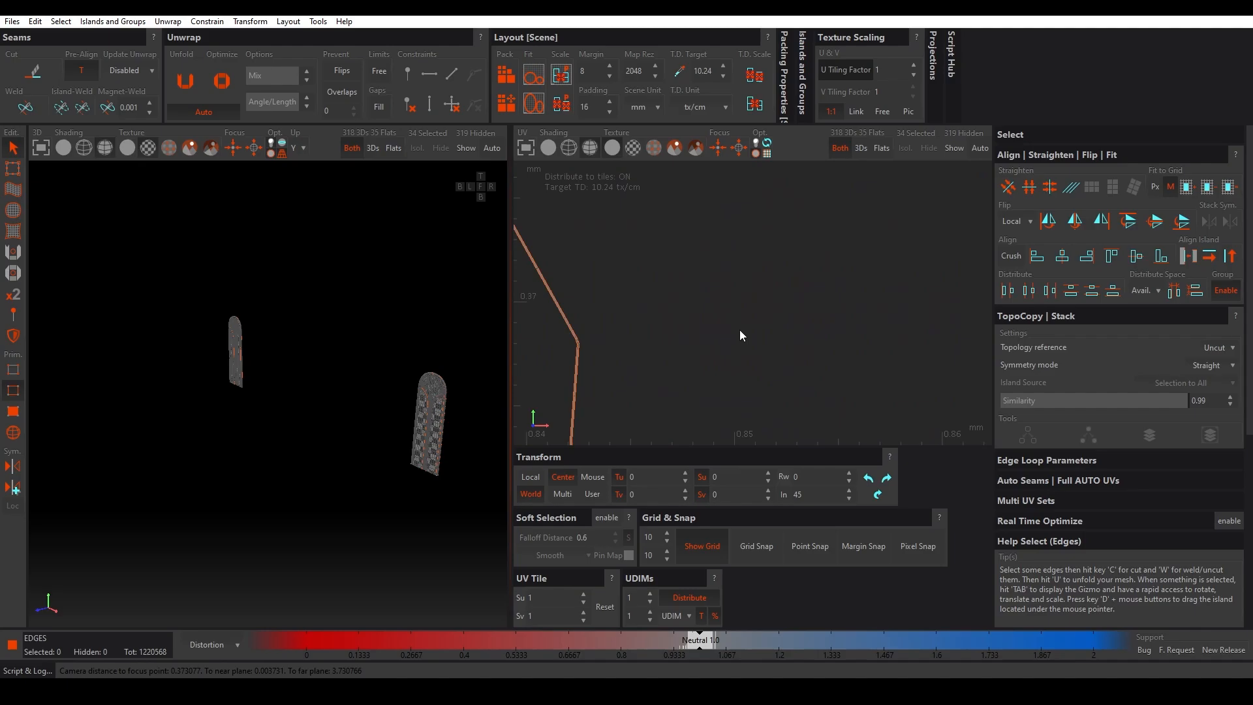
scroll(758, 346, "down", 5)
scroll(824, 329, "up", 10)
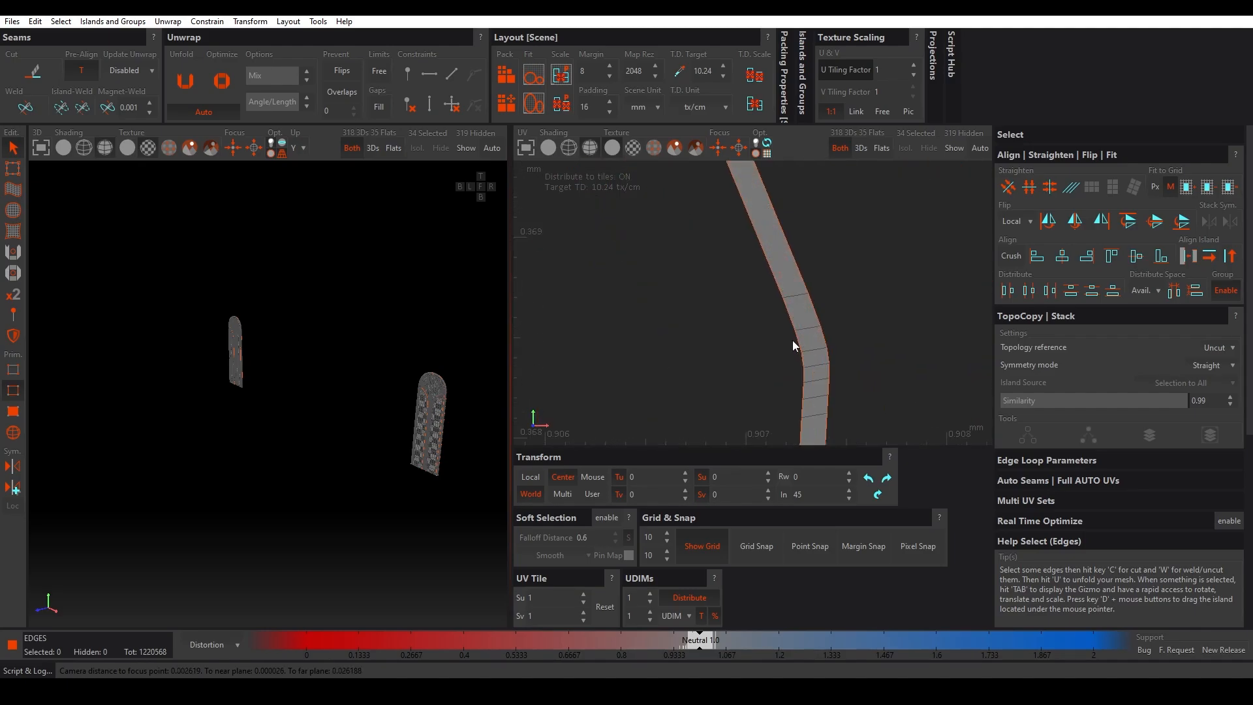
Step: Straighten one of the thin, curved piping strip islands into an upright rectangle
key("F4")
scroll(710, 294, "down", 3)
left_click(711, 293)
key("r")
scroll(749, 307, "down", 5)
scroll(656, 300, "up", 10)
scroll(646, 236, "down", 5)
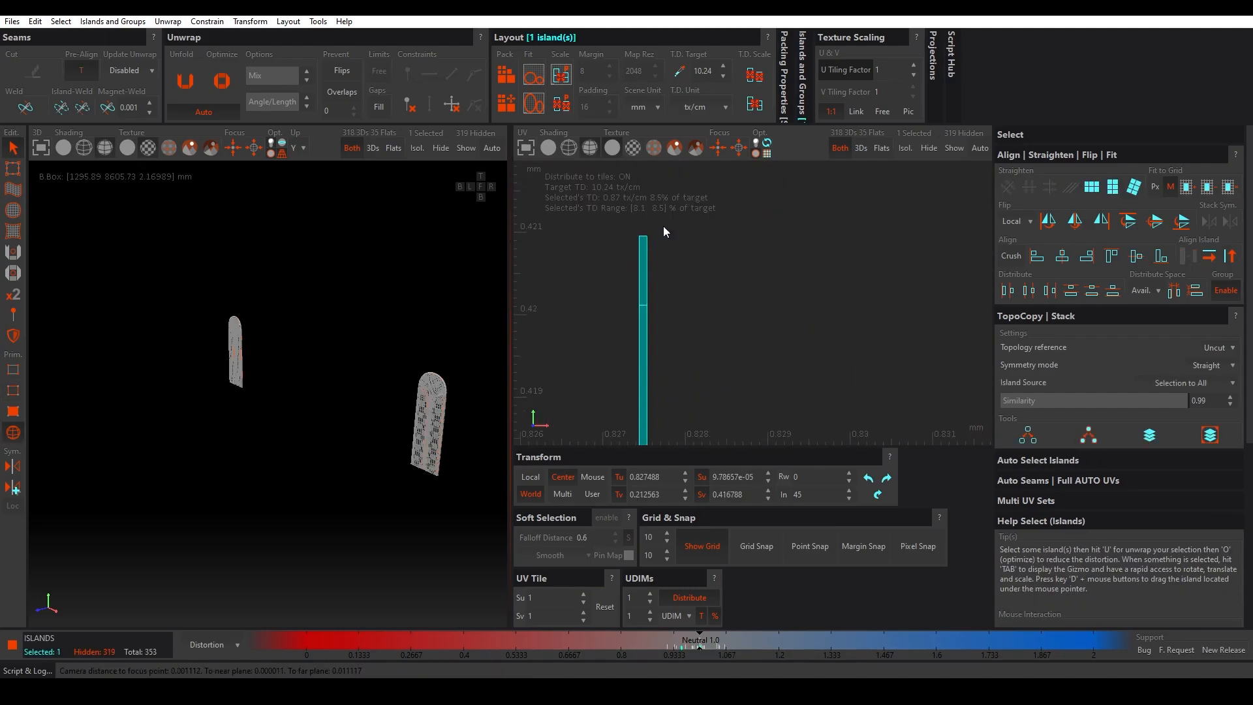
Step: Select the group of six thin piping strips at the edge of the UV tile and verticalize them
scroll(672, 248, "down", 5)
scroll(705, 297, "up", 3)
scroll(734, 352, "down", 3)
scroll(725, 384, "up", 5)
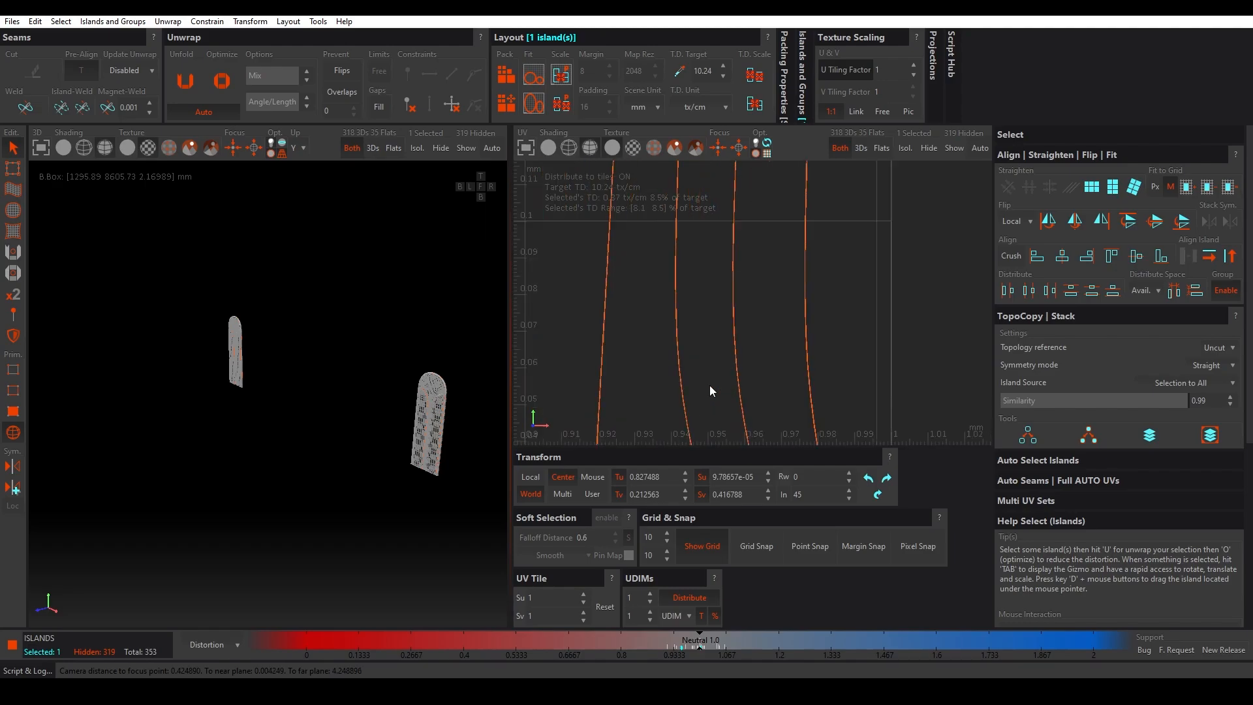
scroll(889, 313, "down", 4)
left_click_drag(890, 322, 731, 341)
key("v")
scroll(861, 312, "down", 4)
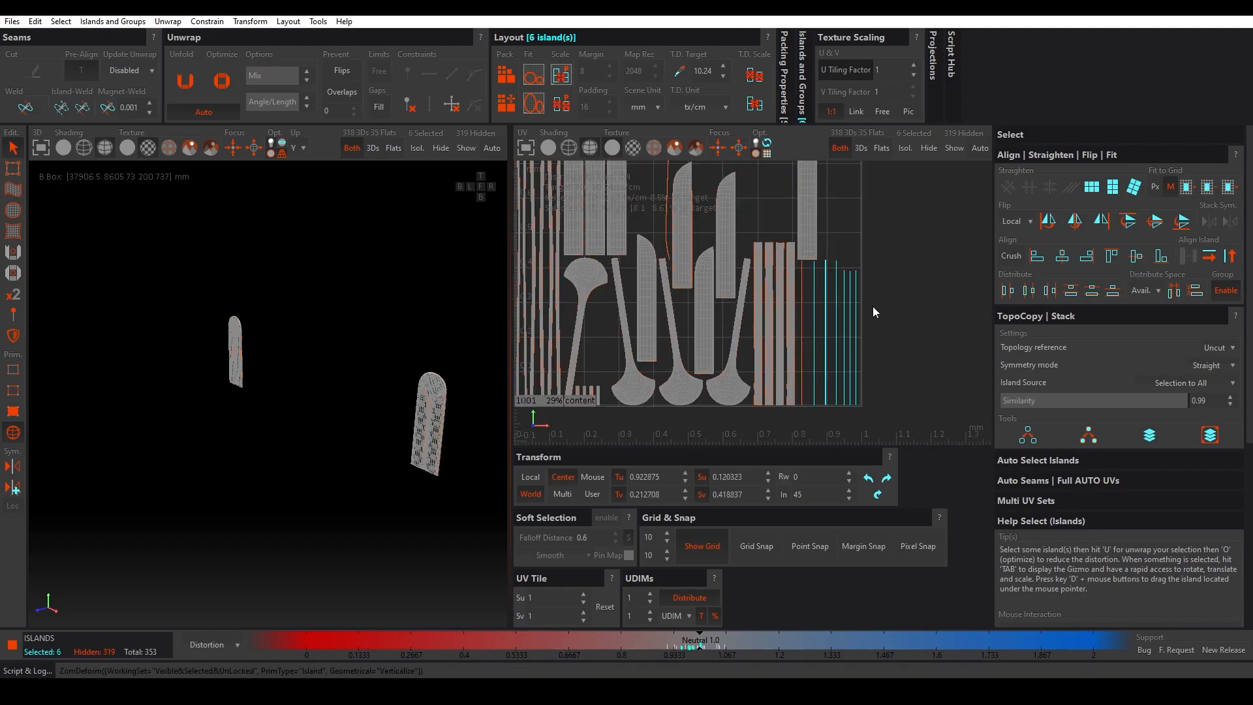
Step: Verticalize the two remaining curved piping strips between the panel islands and repack the visible islands
left_click(874, 307)
scroll(670, 229, "up", 10)
left_click(668, 331)
key("v")
scroll(685, 307, "down", 10)
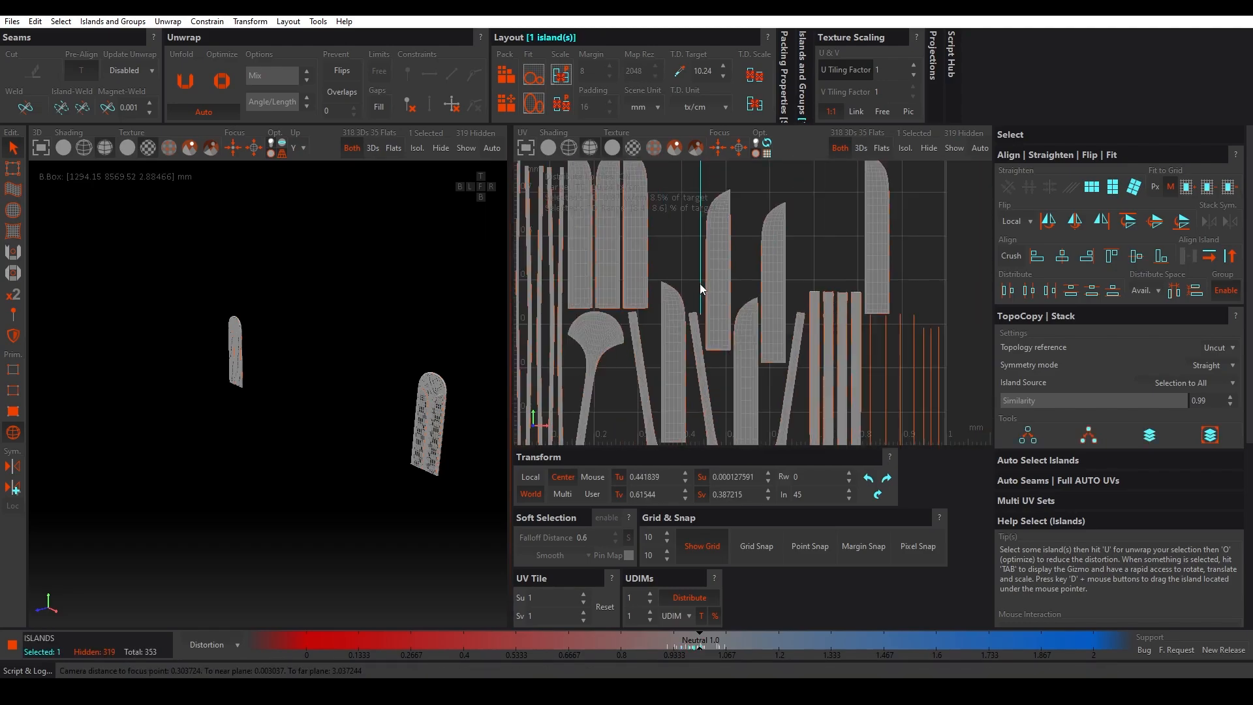
scroll(700, 284, "down", 5)
scroll(657, 252, "up", 8)
left_click(696, 249)
scroll(696, 249, "down", 7)
key("p")
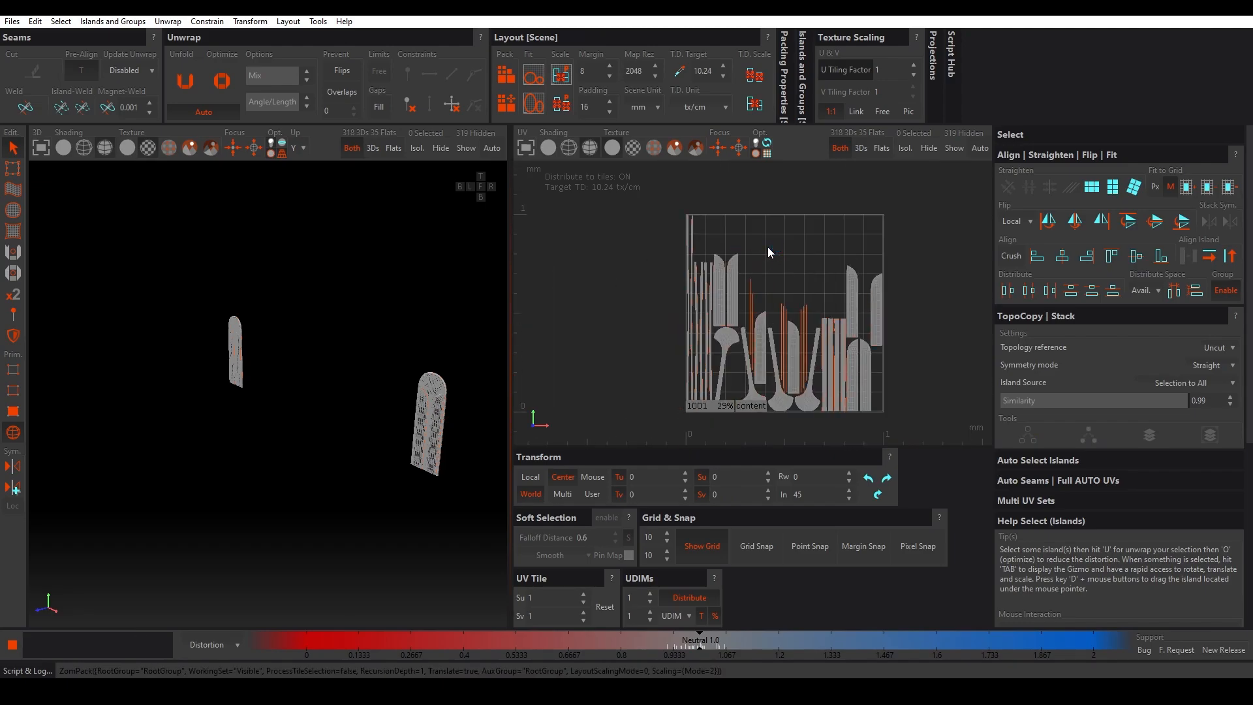
scroll(633, 249, "up", 6)
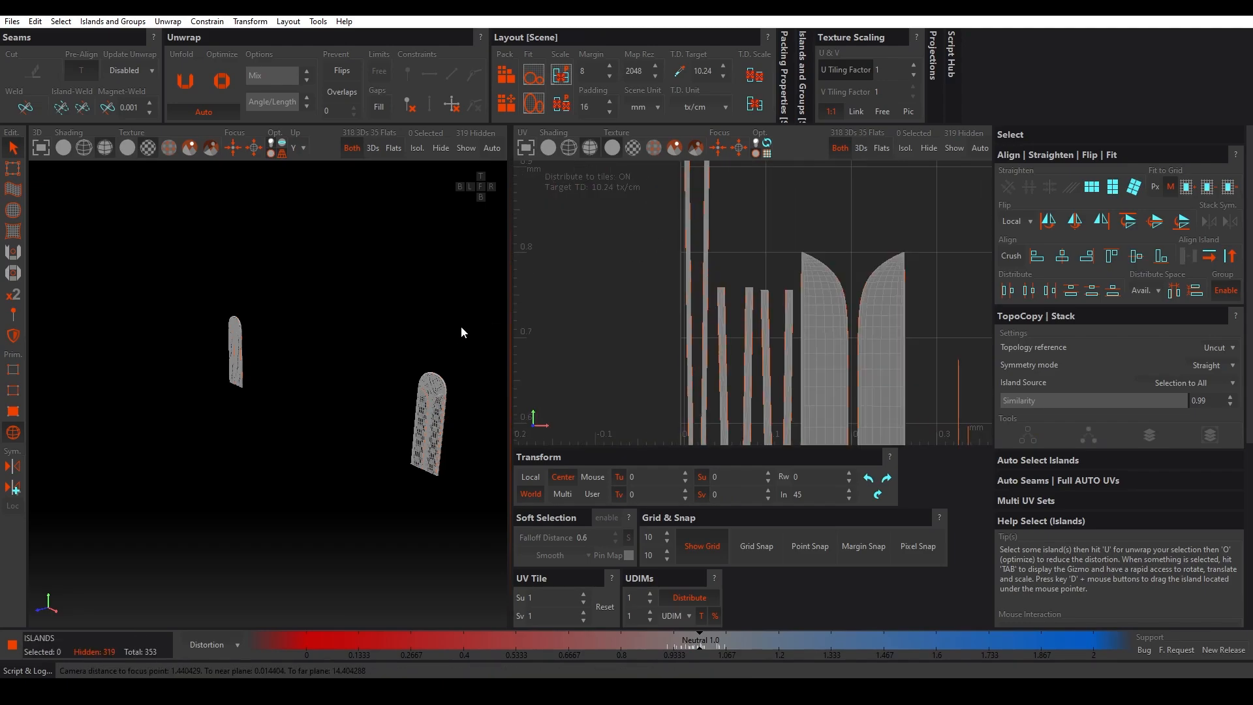
Step: Show the whole sofa again and isolate its two seat cushions
key("y")
scroll(460, 323, "down", 3)
scroll(305, 338, "up", 6)
left_click_drag(304, 338, 261, 336, "alt")
left_click(262, 336)
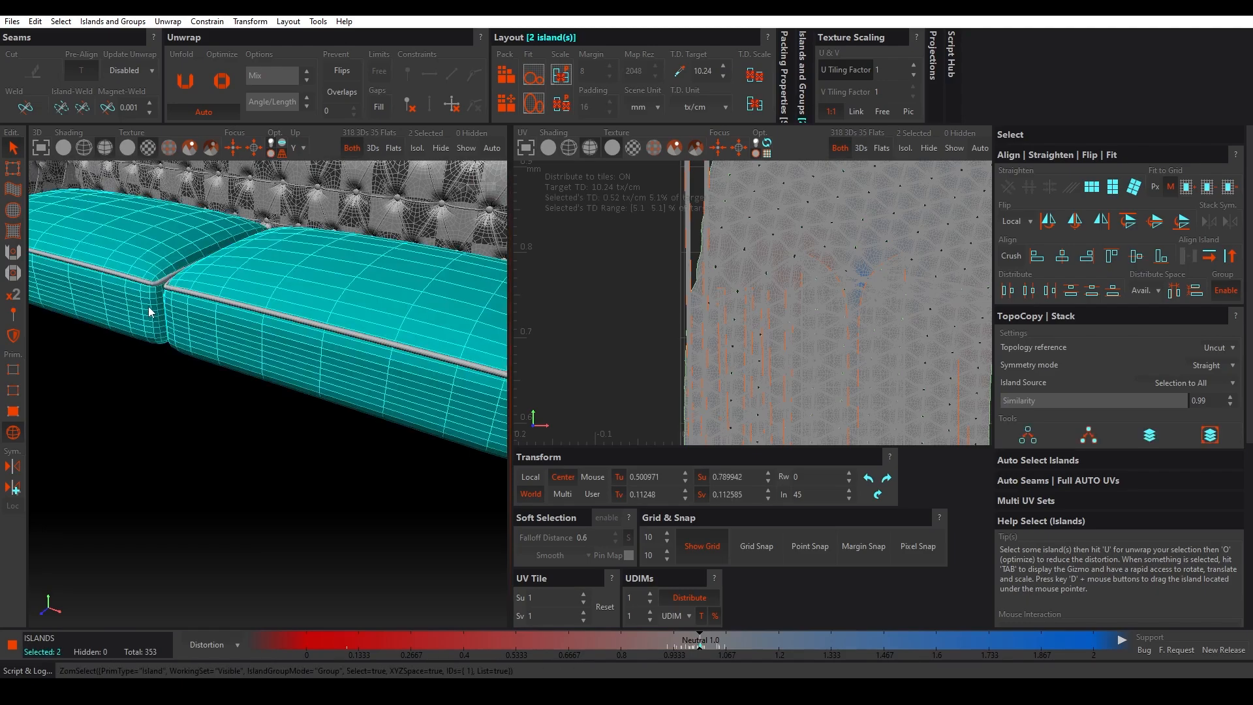
key("i")
scroll(154, 305, "down", 4)
left_click_drag(159, 302, 233, 287, "alt")
scroll(232, 288, "up", 6)
scroll(275, 319, "down", 2)
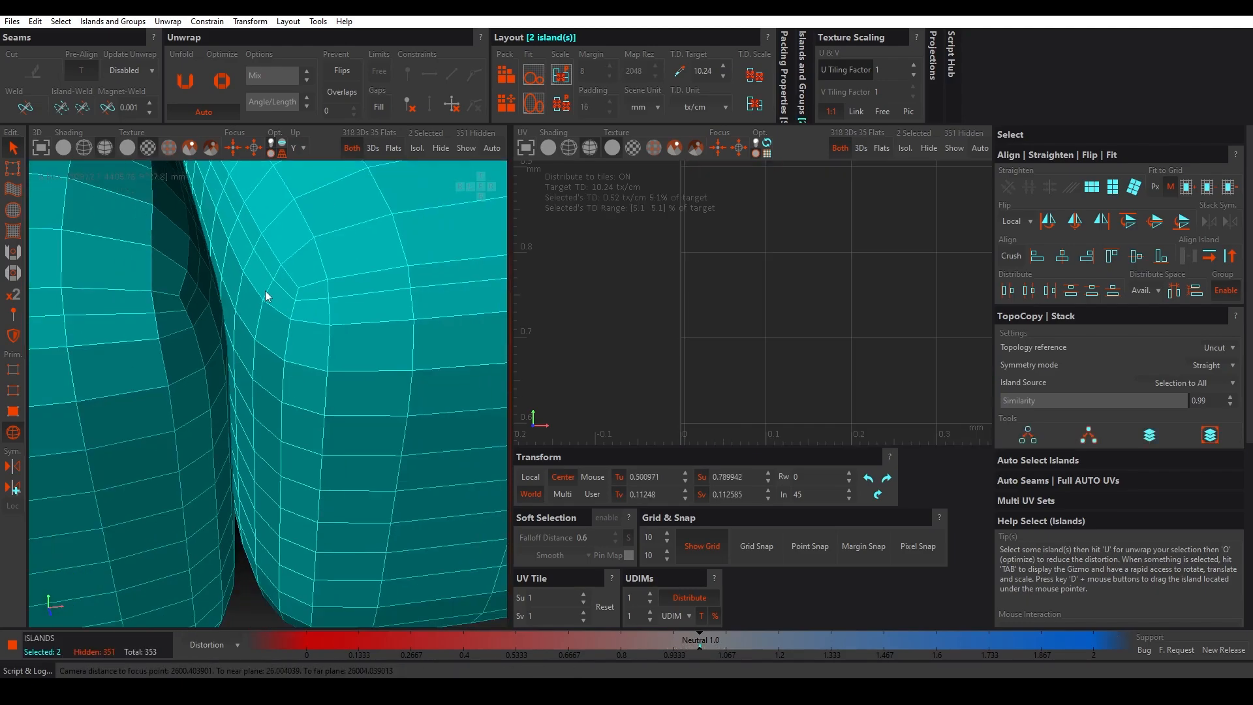
Step: Check where the cushion piping runs and select the edge loop beneath it around the top of one isolated seat cushion
key("y")
scroll(316, 312, "down", 1)
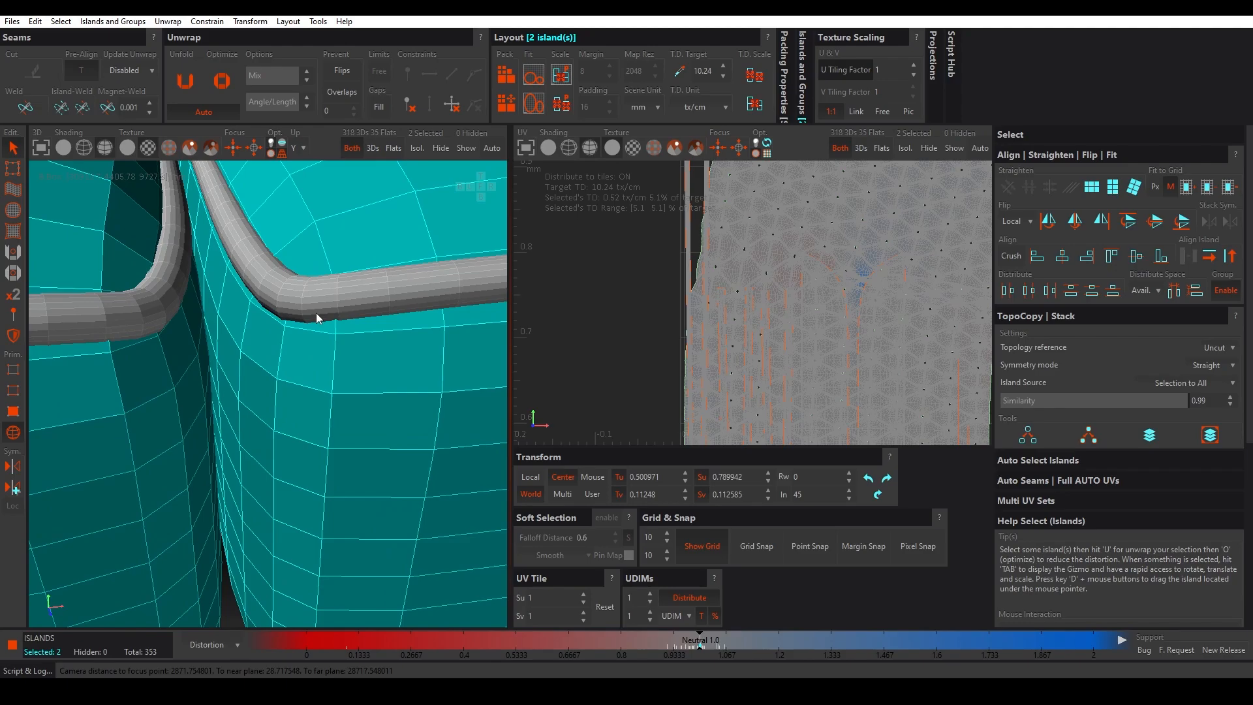
key("i")
left_click(312, 306)
key("F2")
double_click(312, 301)
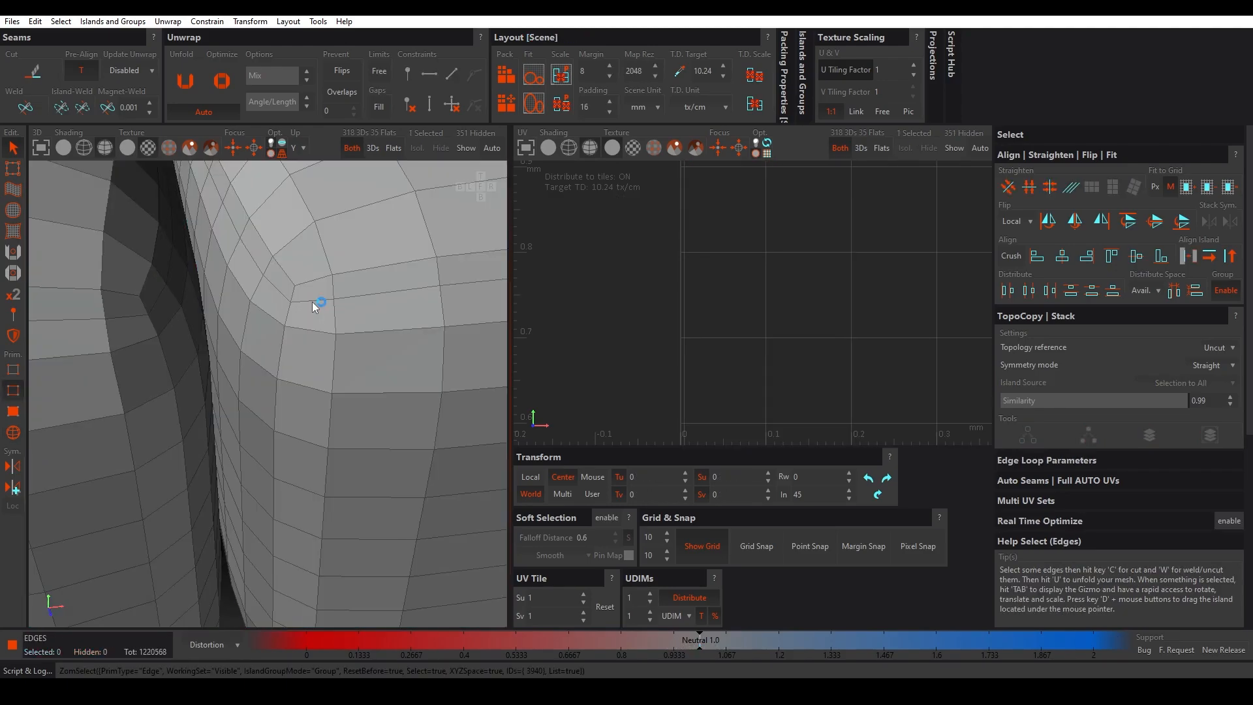
Step: Add the edge loop around the cushion's lower rim to the seam selection
scroll(311, 302, "down", 6)
left_click_drag(312, 302, 255, 395, "alt")
scroll(255, 394, "up", 6)
double_click(246, 396, "ctrl")
scroll(247, 395, "down", 8)
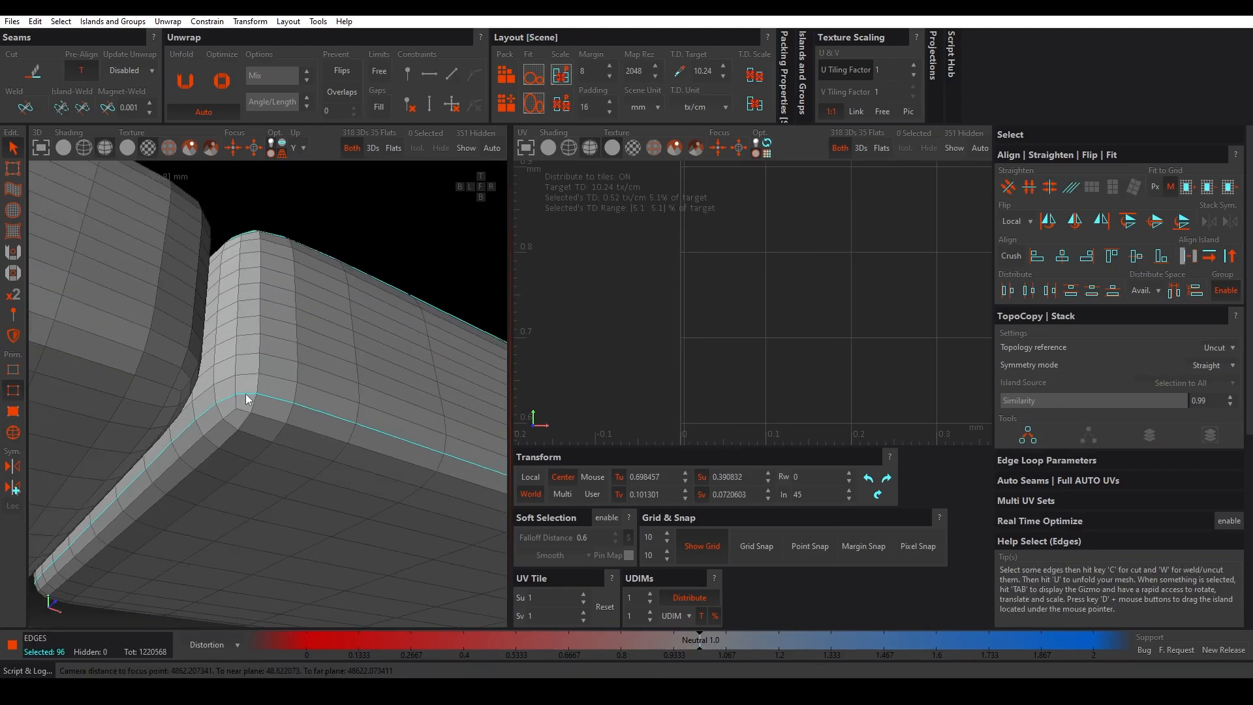
Step: Add the vertical edge run at one corner of the cushion, between its upper and lower loops, to the seam selection
left_click_drag(315, 449, 83, 499, "alt")
scroll(338, 443, "up", 7)
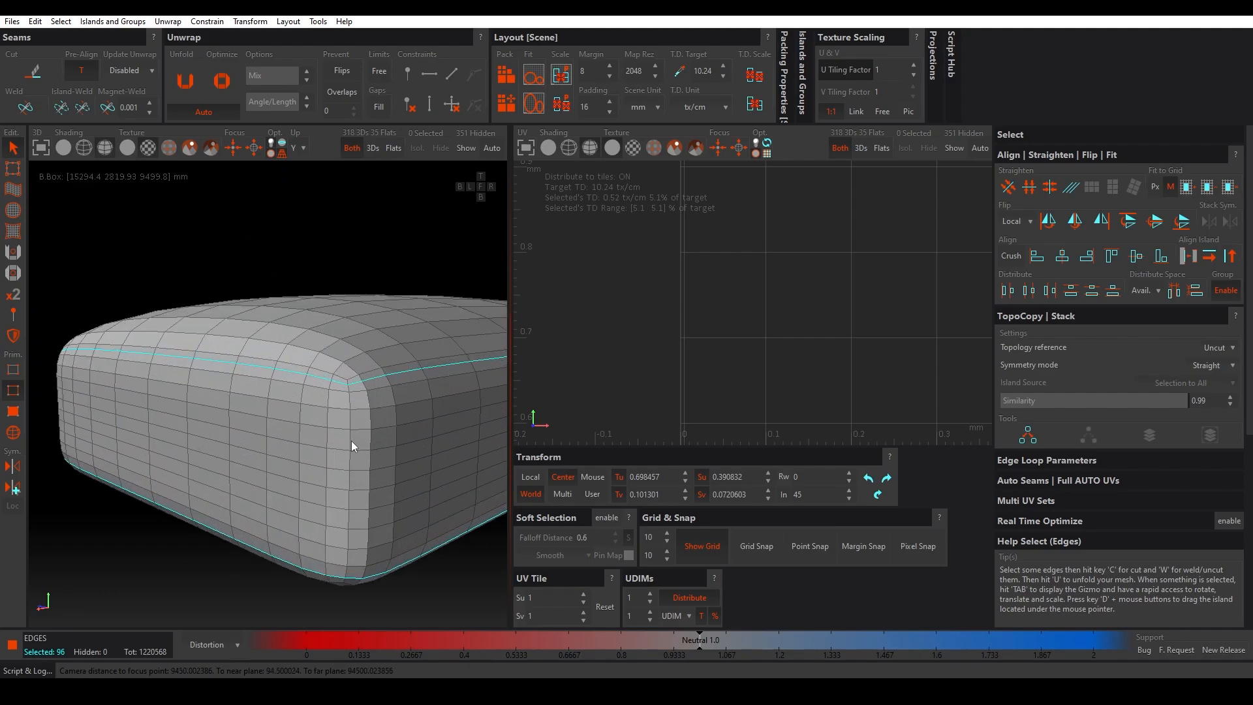
double_click(351, 440, "ctrl")
scroll(272, 425, "down", 1)
scroll(272, 426, "down", 1)
Step: Copy the cushion's seam selection to the other seat cushion with TopoCopy
left_click(1028, 434)
scroll(329, 418, "down", 7)
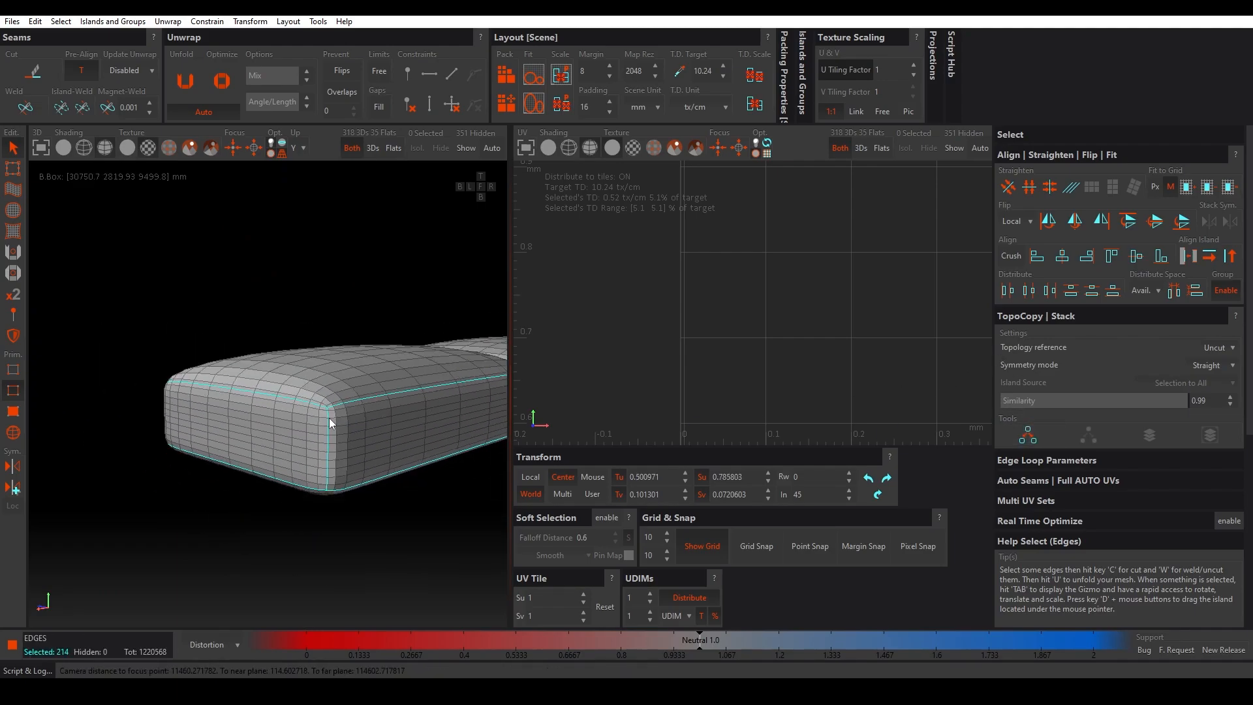
scroll(342, 397, "up", 4)
scroll(335, 398, "up", 2)
scroll(340, 422, "down", 3)
Step: Cut both seat cushions along the selected edges, unfolding and packing their islands
key("c")
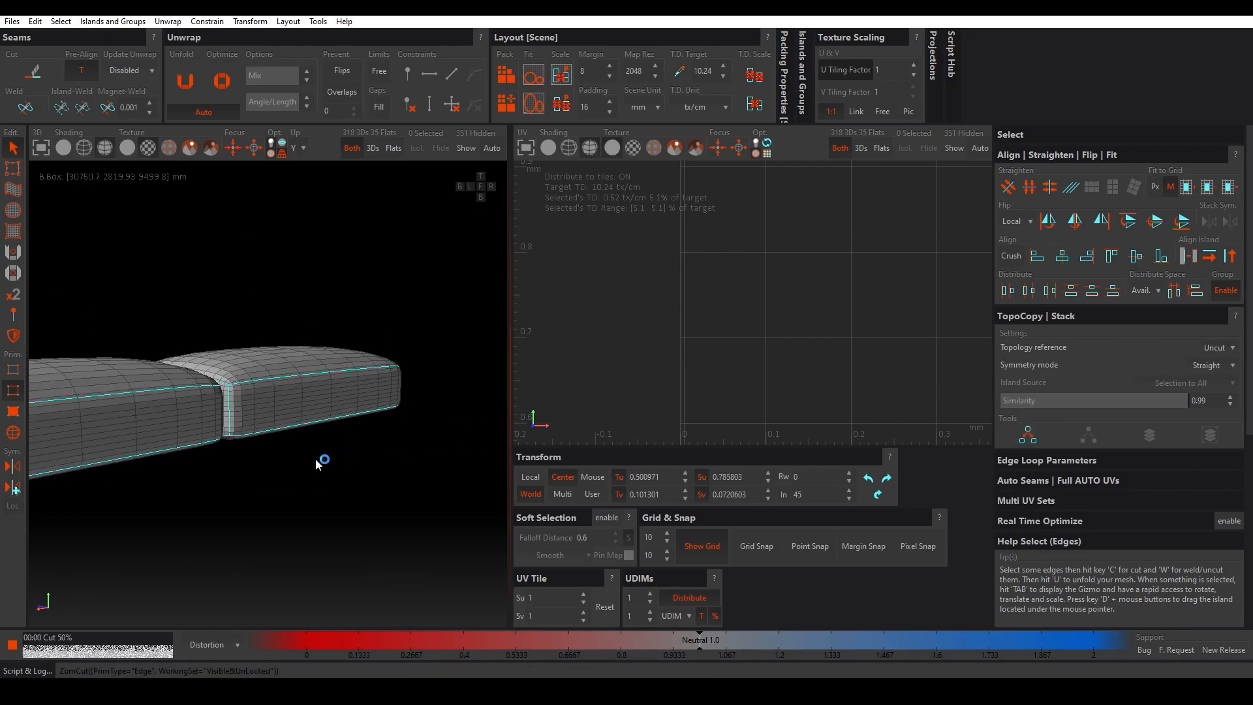
key("u")
key("p")
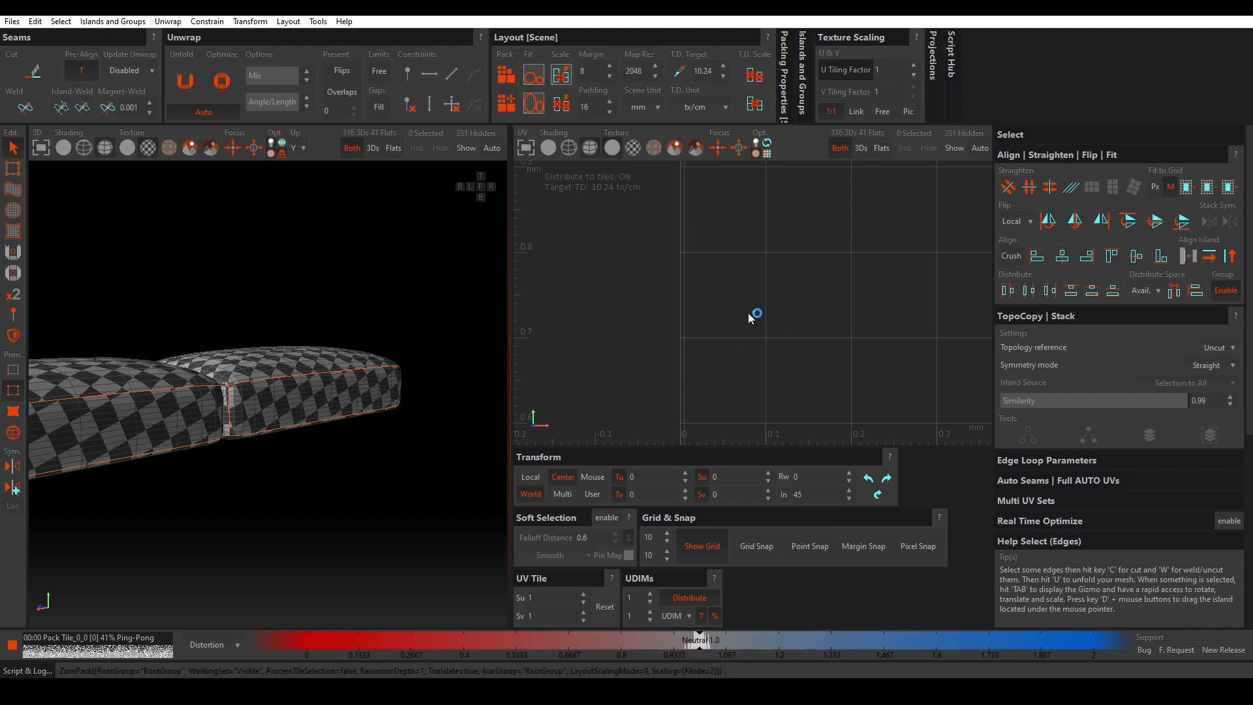
Step: Show all parts of the sofa again
scroll(751, 313, "down", 8)
key("y")
scroll(370, 379, "down", 6)
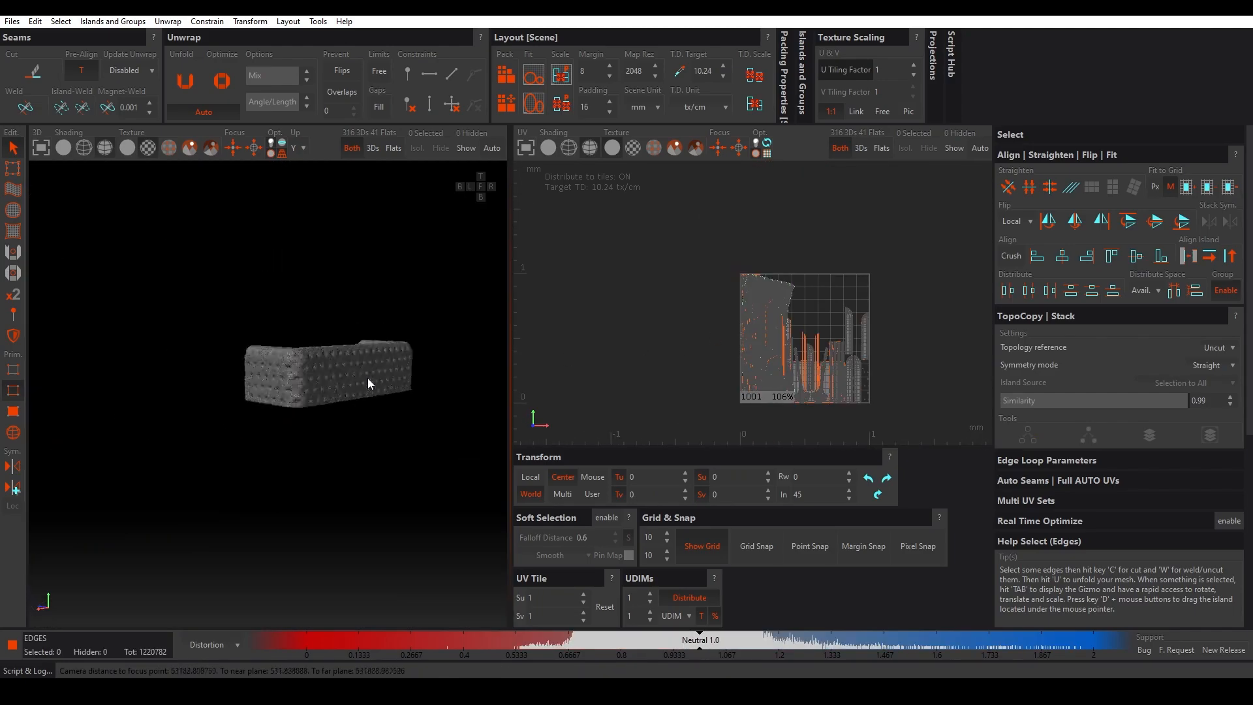
Step: Isolate the two piping islands that run around the upper edges of the seat cushions
left_click_drag(367, 377, 287, 405, "alt")
scroll(326, 366, "up", 7)
left_click_drag(349, 340, 325, 362, "alt")
scroll(274, 353, "up", 5)
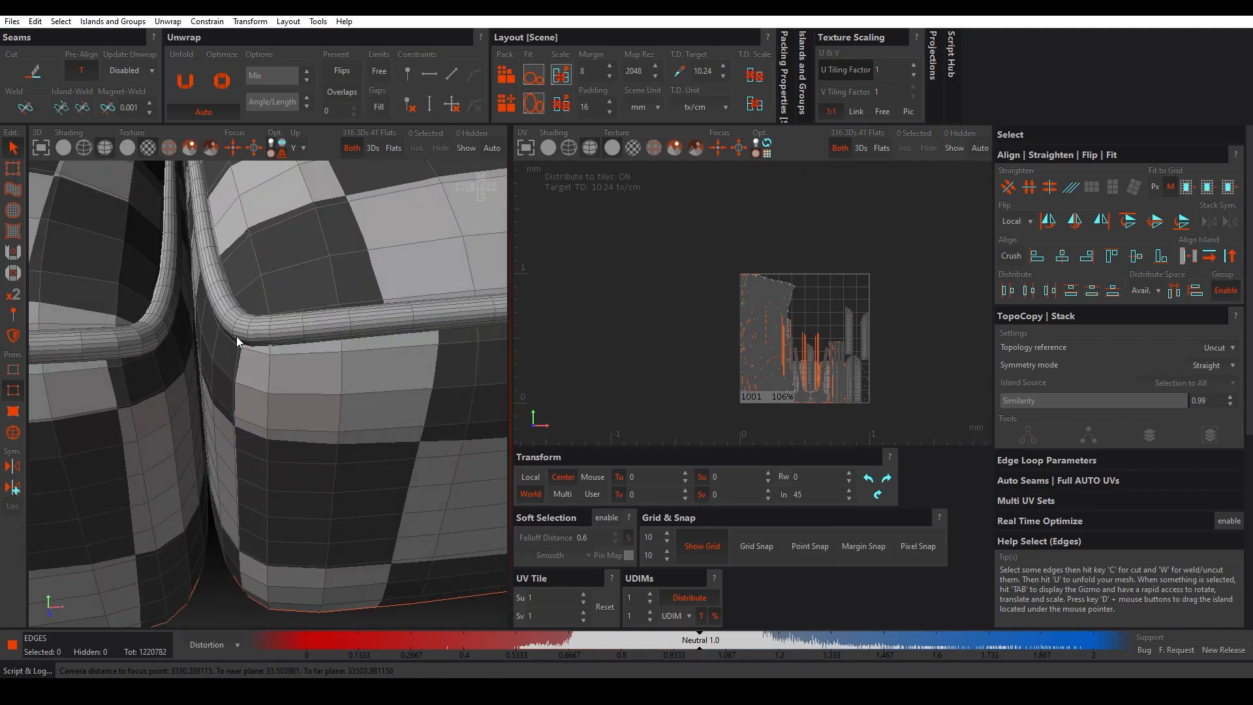
left_click_drag(238, 341, 316, 336, "alt")
key("F4")
left_click(246, 333)
left_click(188, 310, "ctrl")
key("i")
Step: Select a lengthwise edge loop along one piping tube plus a ring of edges around its cross-section as seams
scroll(316, 336, "up", 4)
key("F2")
double_click(322, 329)
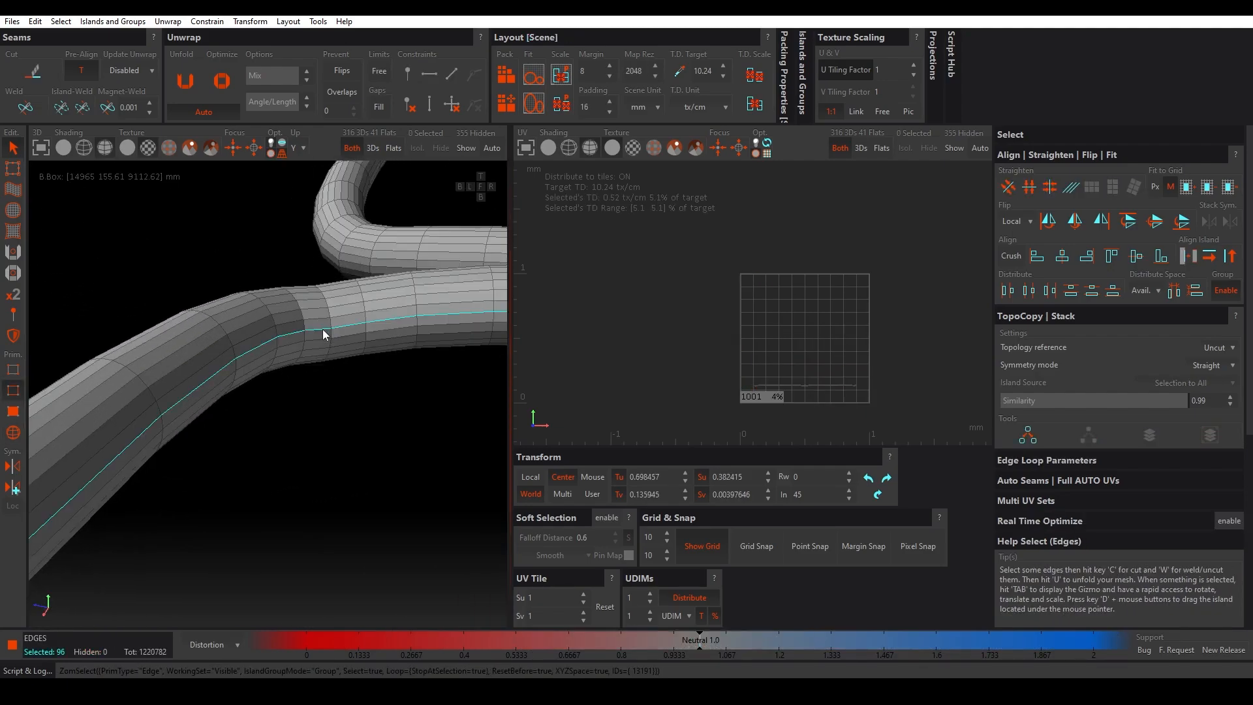
scroll(318, 313, "down", 8)
left_click_drag(291, 326, 338, 288, "alt")
scroll(320, 280, "up", 10)
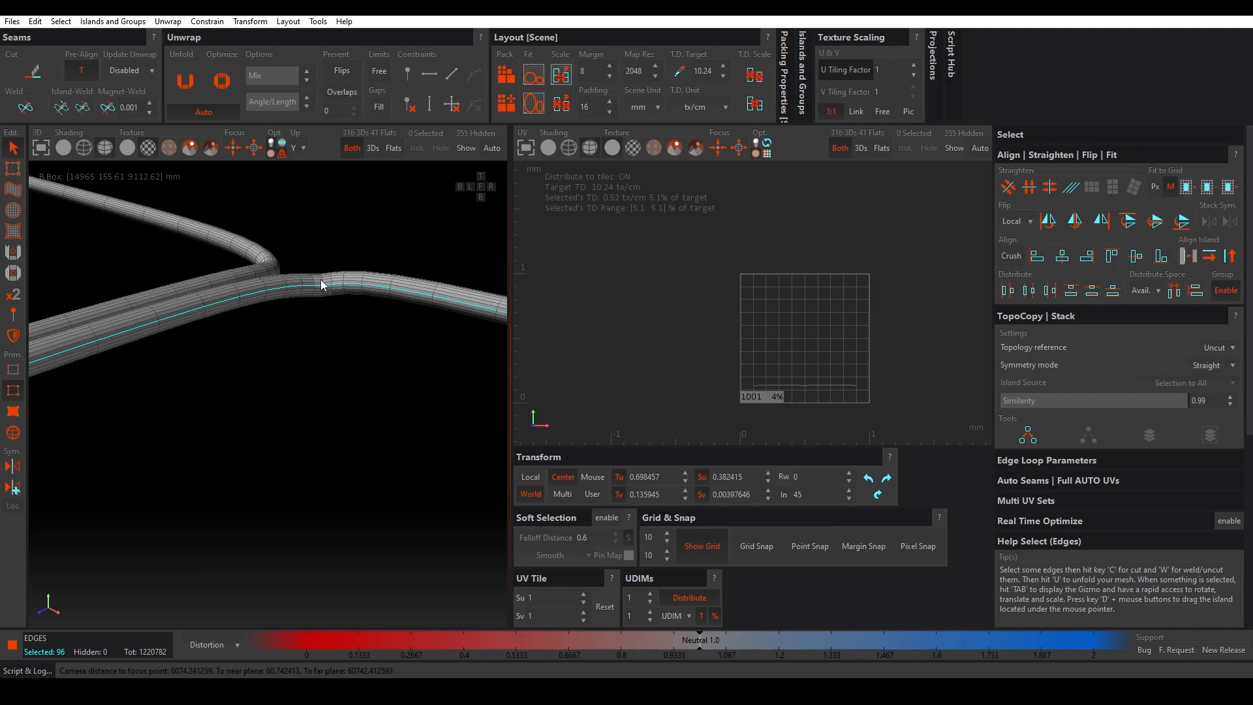
double_click(335, 303, "ctrl")
scroll(267, 303, "down", 5)
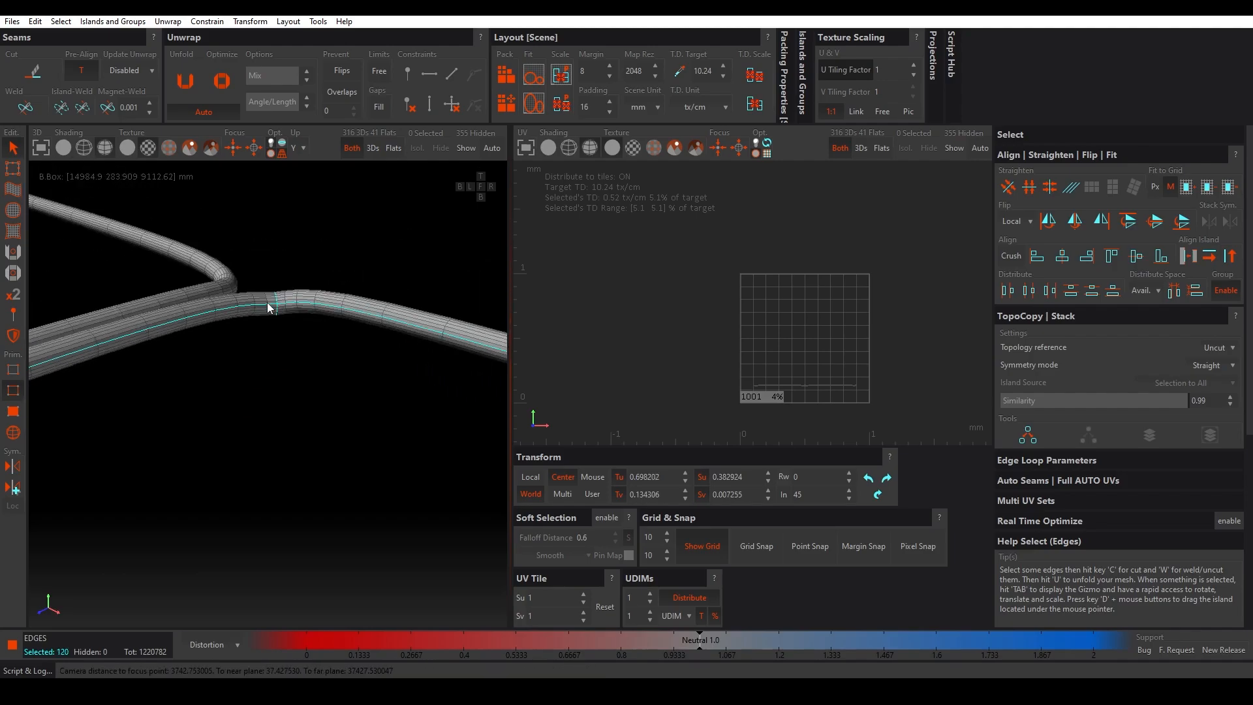
Step: Copy the seam selection to the other piping tube with TopoCopy, and cut, unfold and pack both
left_click(1029, 433)
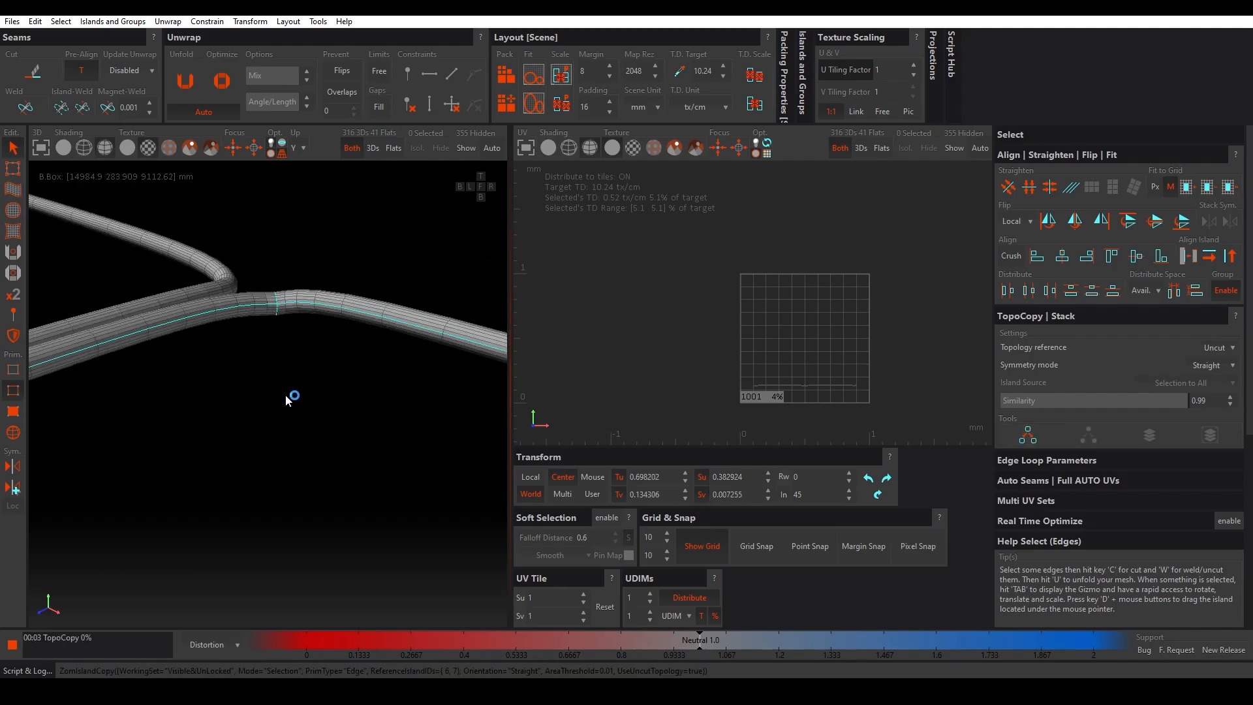
key("c")
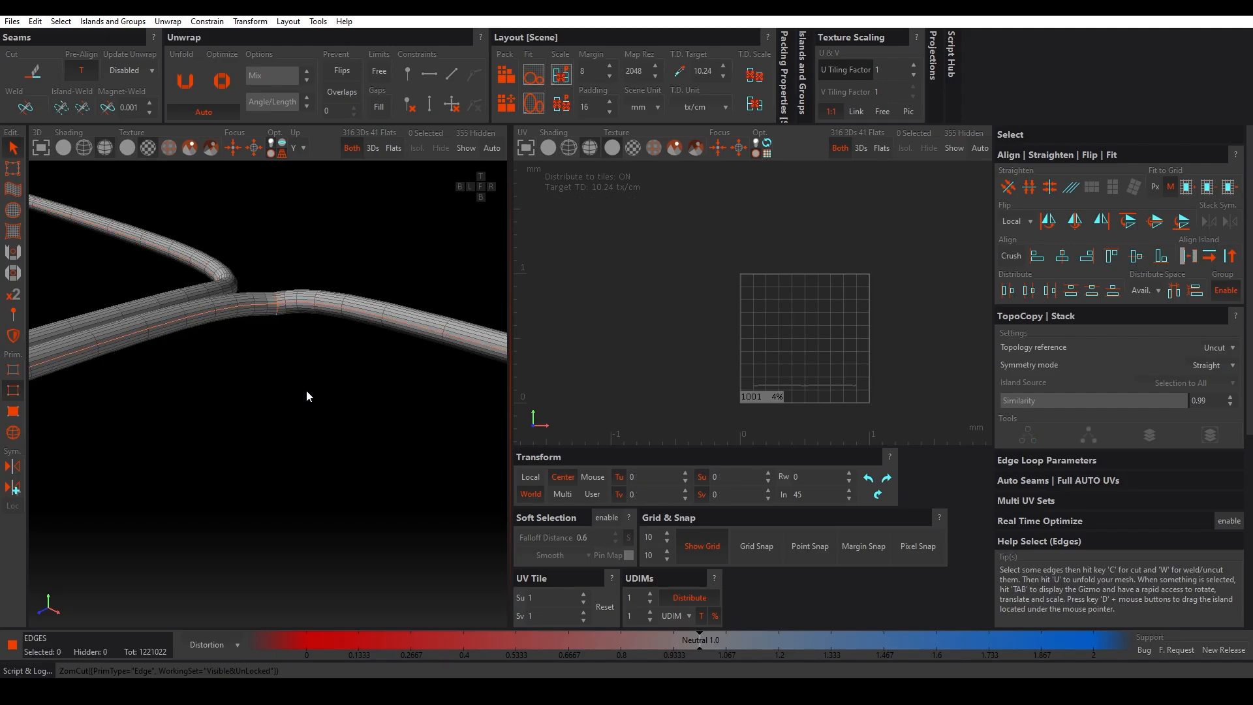
key("u")
key("p")
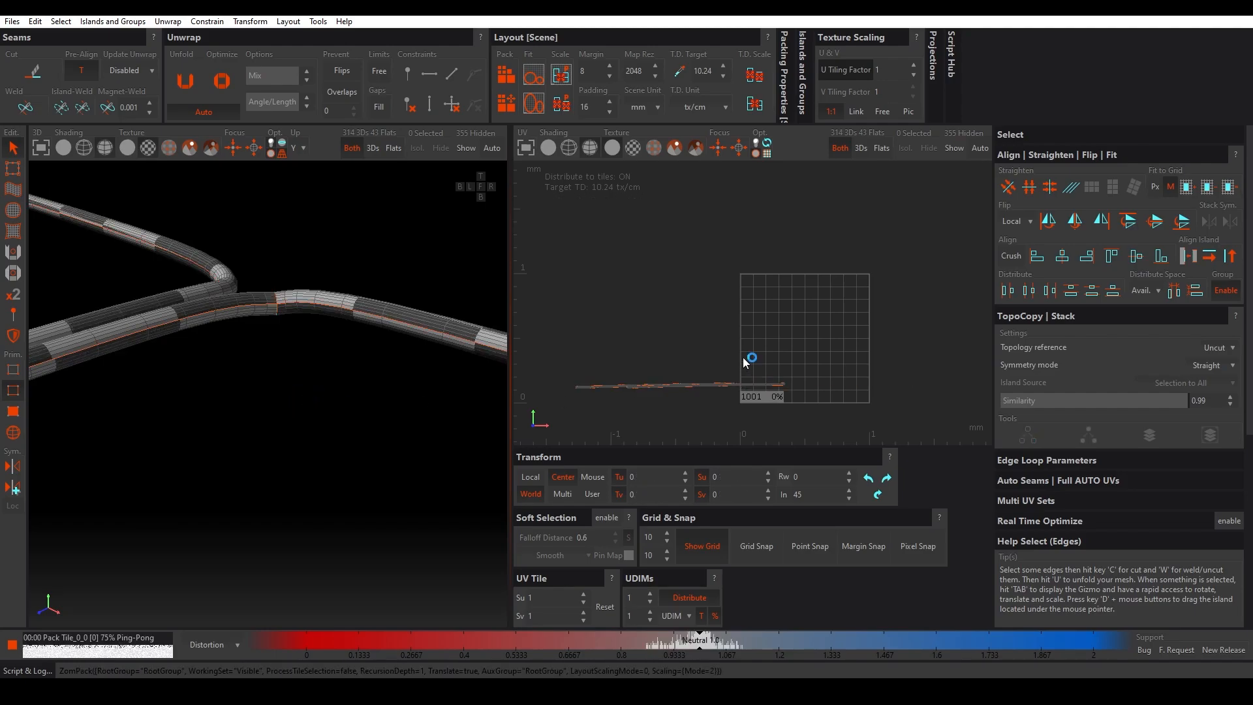
Step: Straighten both cushion piping strips vertically in the UV layout
scroll(743, 275, "up", 10)
middle_click_drag(773, 206, 808, 293)
scroll(780, 373, "down", 5)
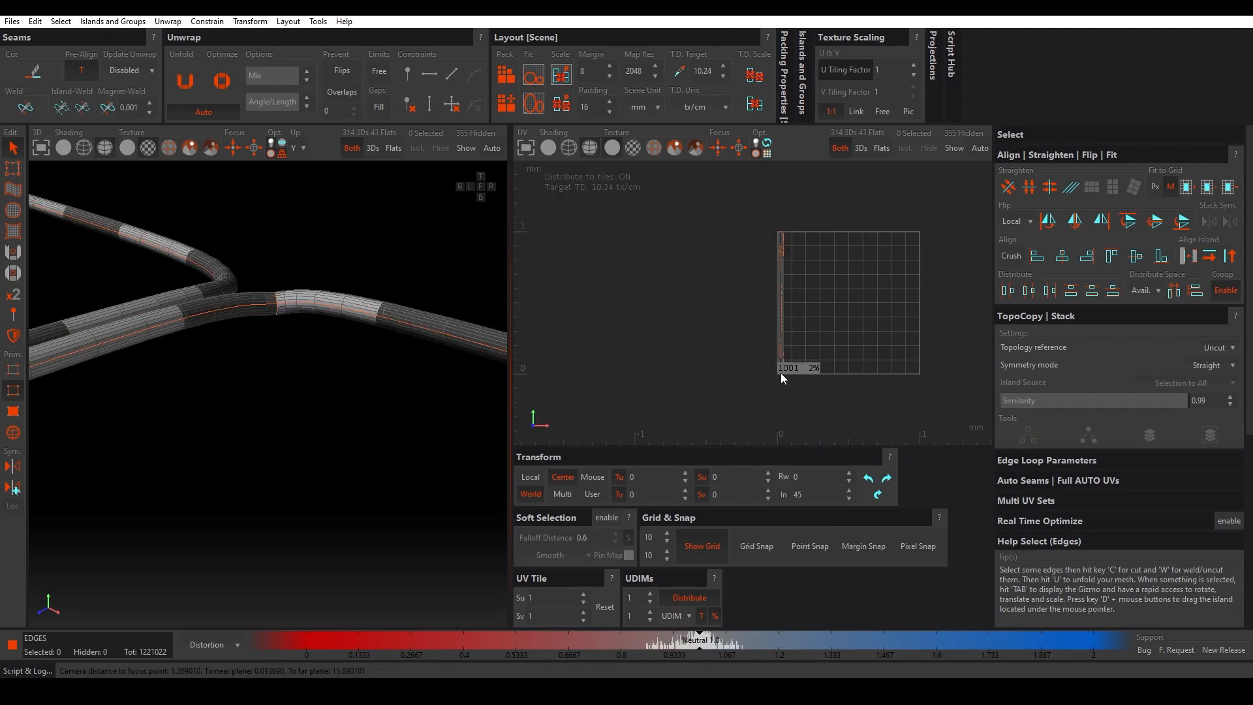
scroll(809, 294, "up", 5)
left_click(764, 286)
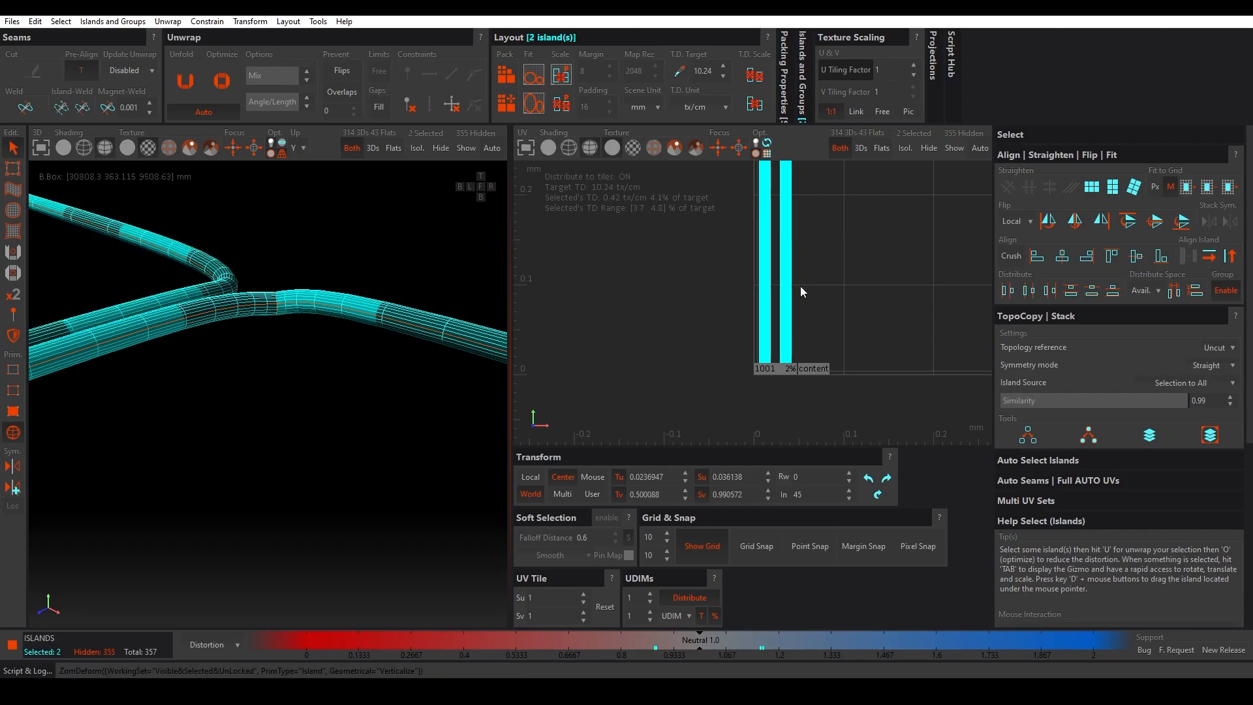
left_click(804, 419)
scroll(797, 385, "down", 5)
scroll(793, 252, "up", 10)
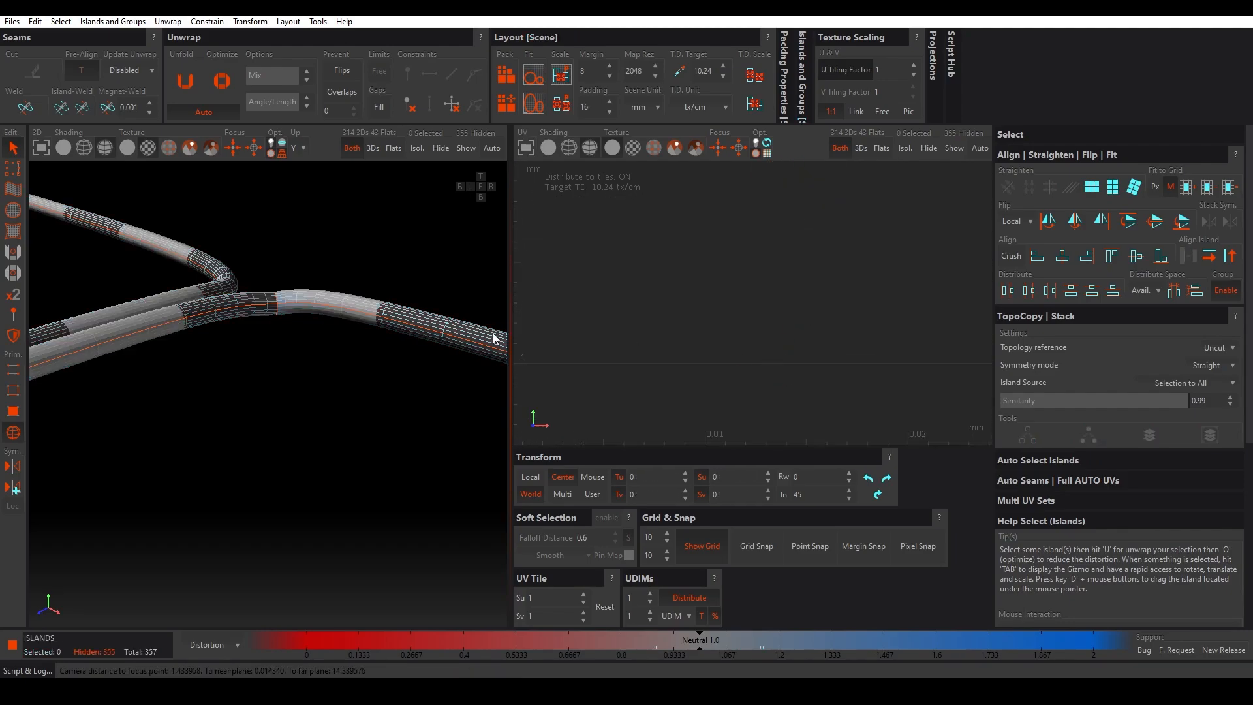
Step: Show all parts of the sofa again and pack every UV island into the tile
scroll(324, 340, "down", 8)
key("y")
scroll(325, 340, "down", 3)
left_click_drag(287, 344, 322, 382, "alt")
scroll(684, 295, "down", 10)
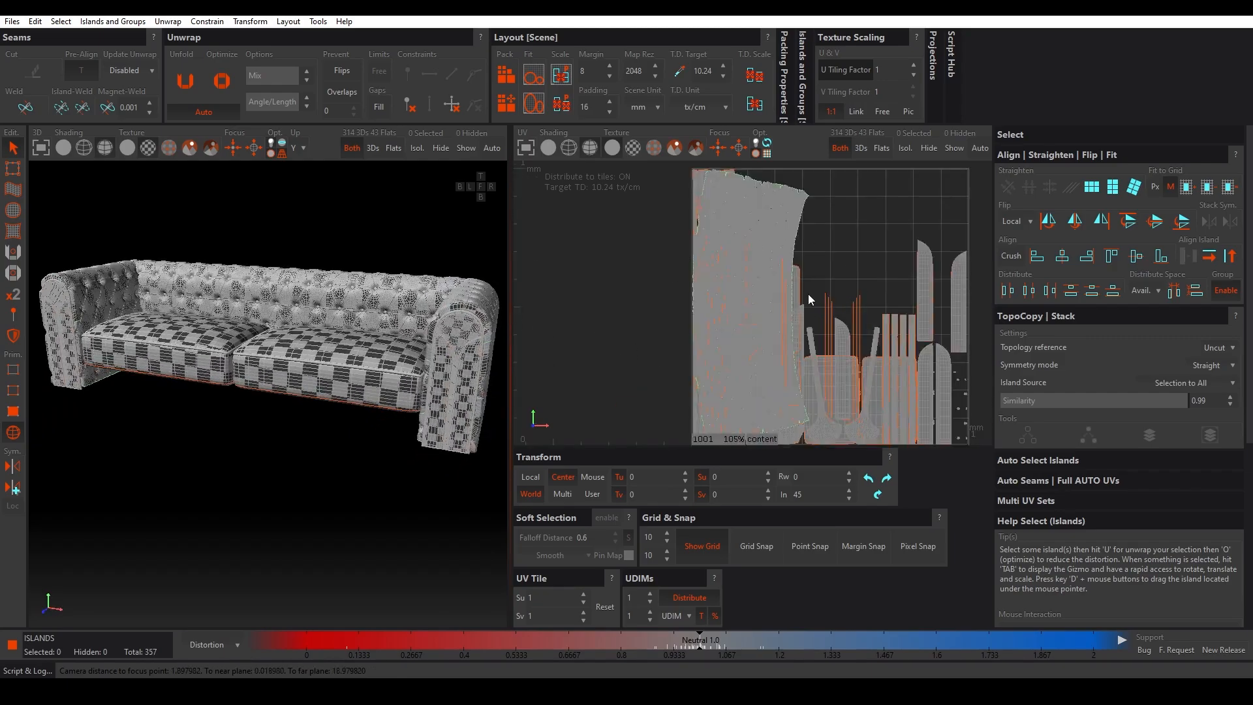
key("p")
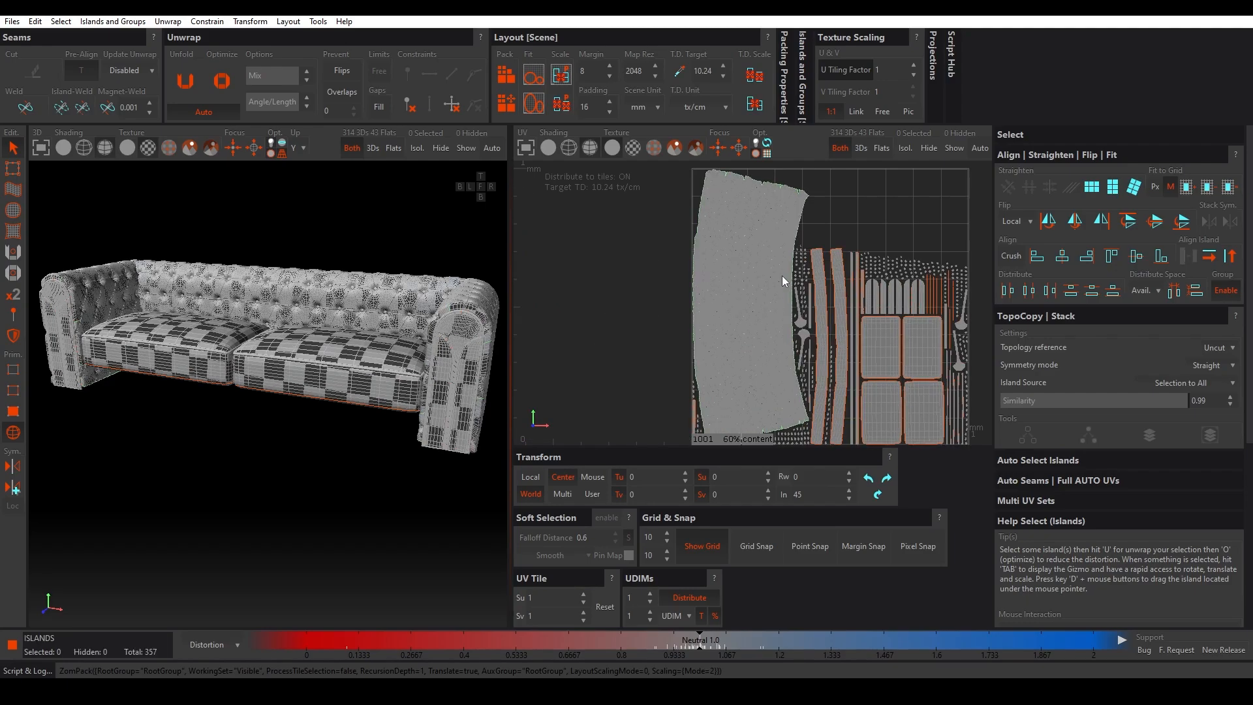
Step: Examine one of the small round islands in the UV layout and its matching tufting button on the sofa
scroll(782, 276, "up", 10)
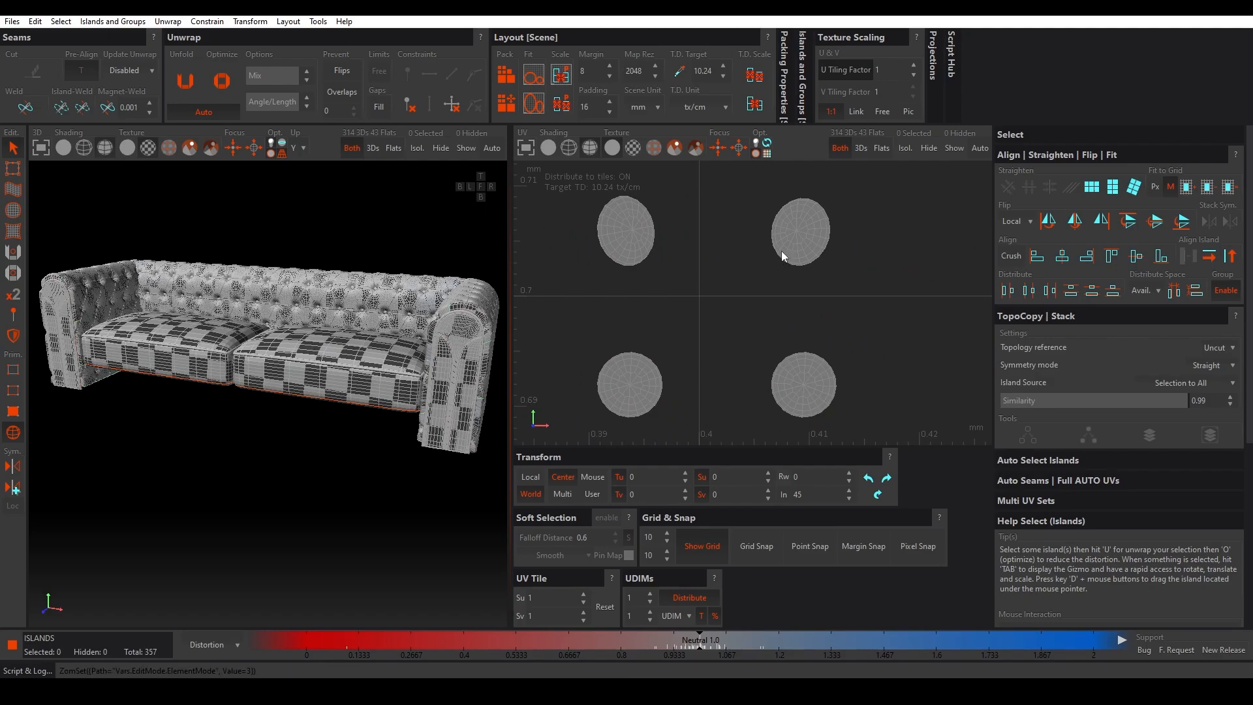
left_click(792, 239)
key("f")
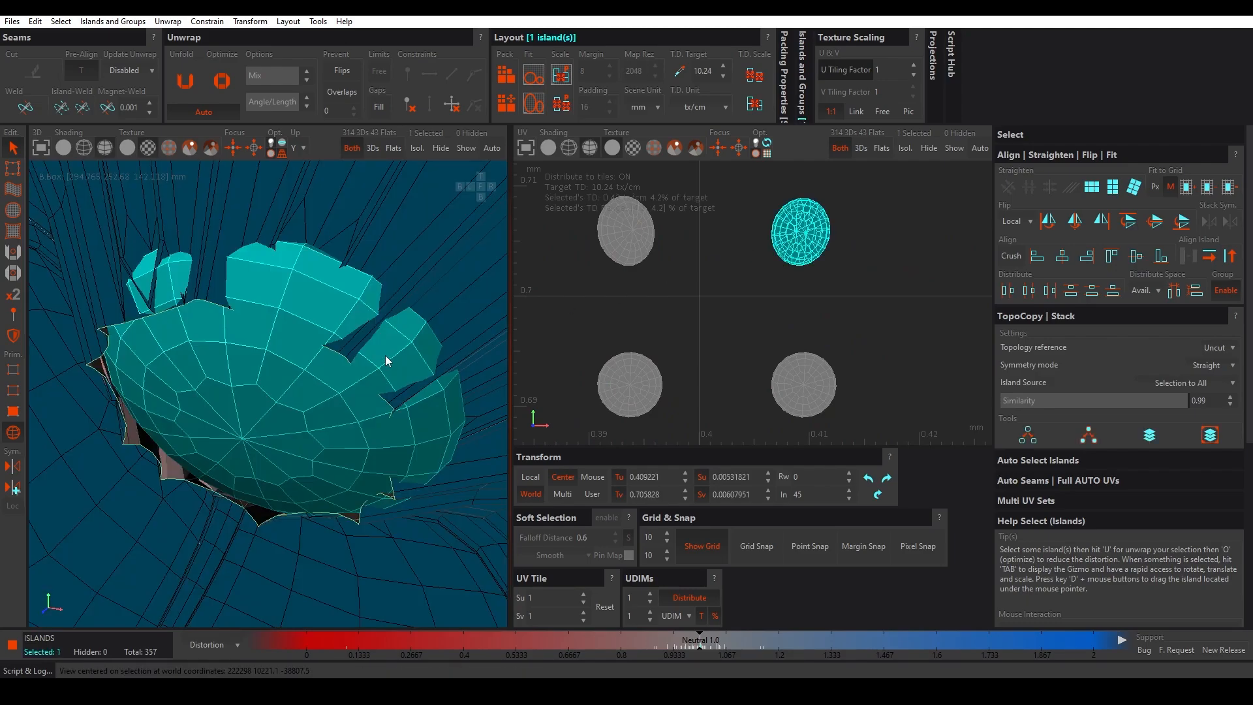
scroll(361, 359, "down", 3)
left_click_drag(359, 359, 134, 390, "alt")
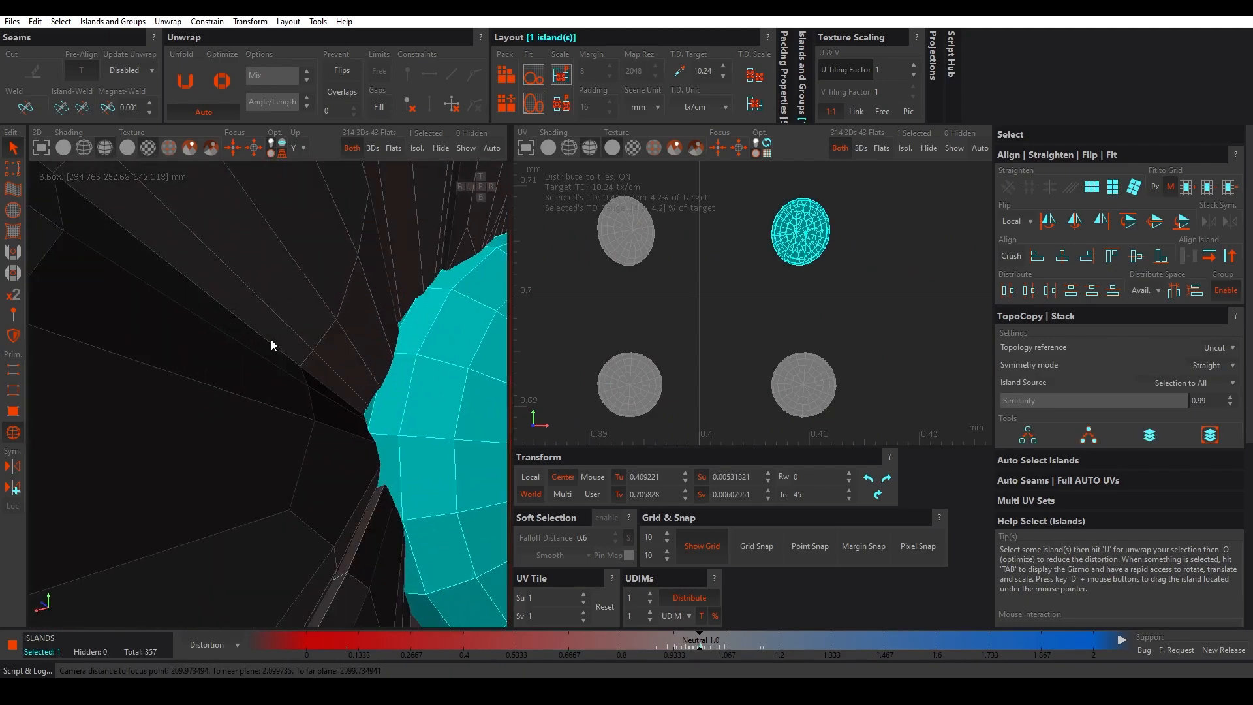
scroll(271, 340, "down", 15)
mouse_move(277, 385)
left_mouse_down("alt")
mouse_move(171, 385)
mouse_move(297, 381)
left_mouse_up("alt")
scroll(205, 344, "up", 3)
scroll(169, 371, "up", 6)
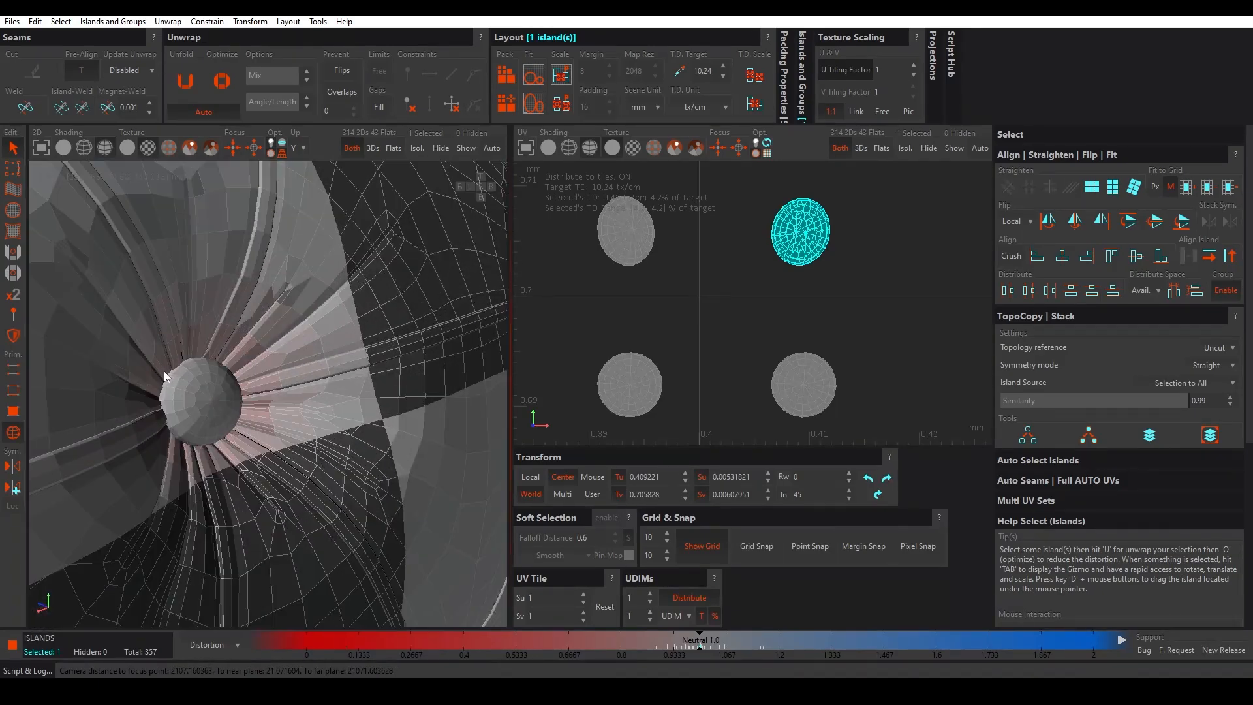
scroll(170, 370, "down", 5)
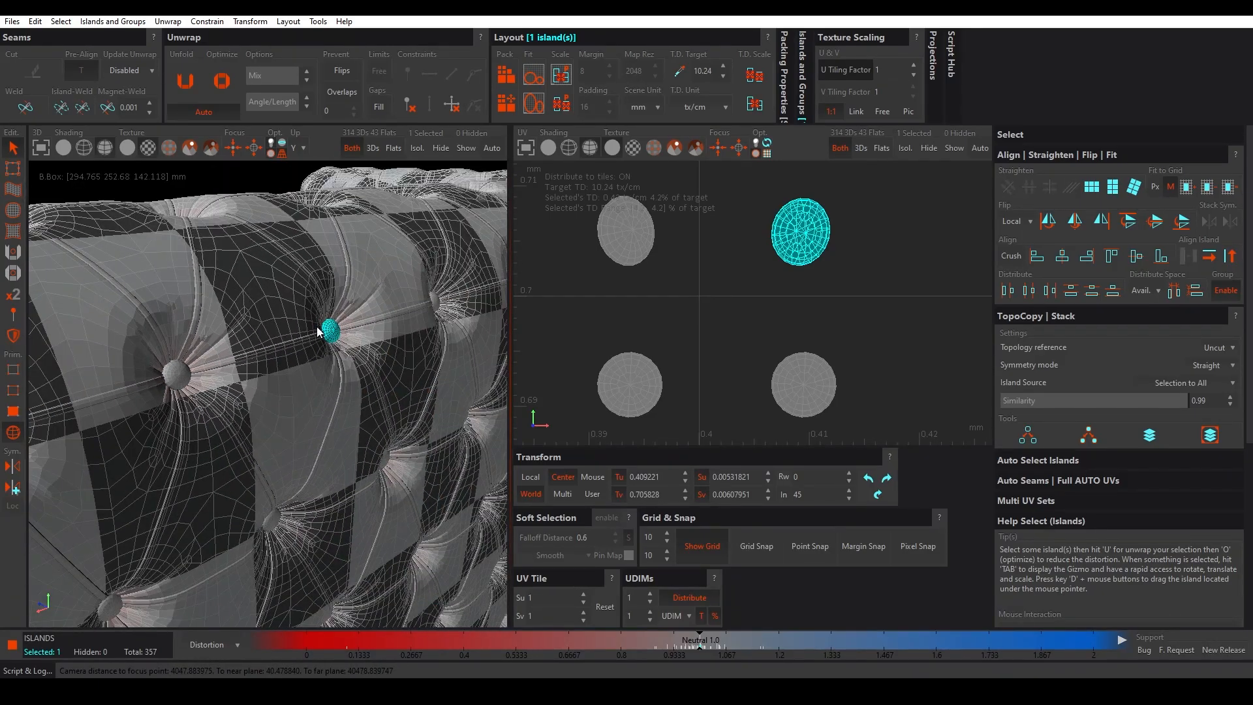
scroll(307, 327, "up", 2)
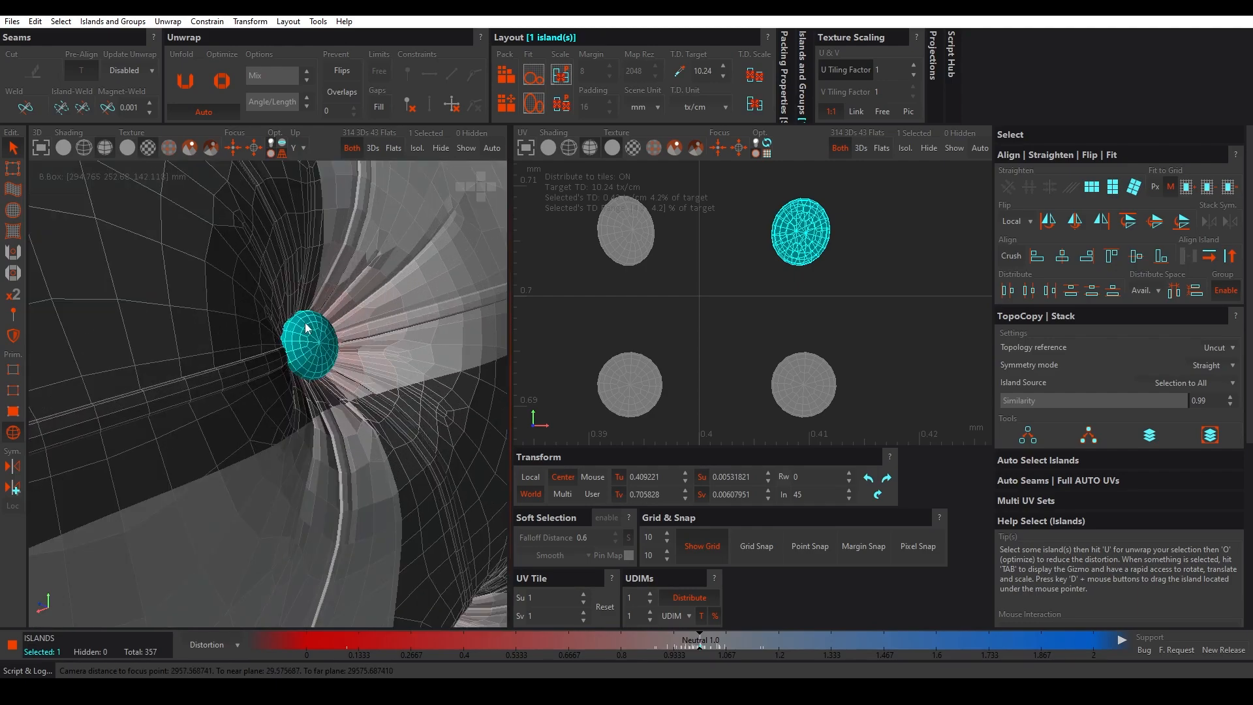
scroll(858, 312, "down", 5)
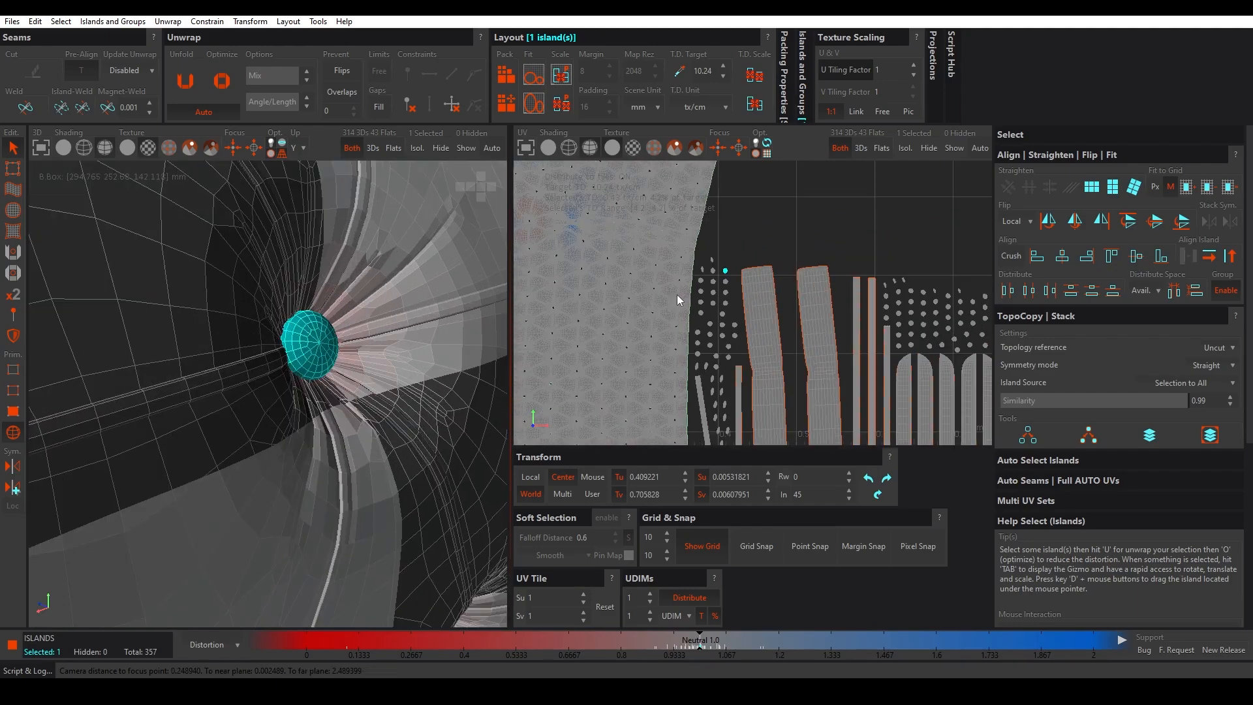
scroll(374, 317, "down", 5)
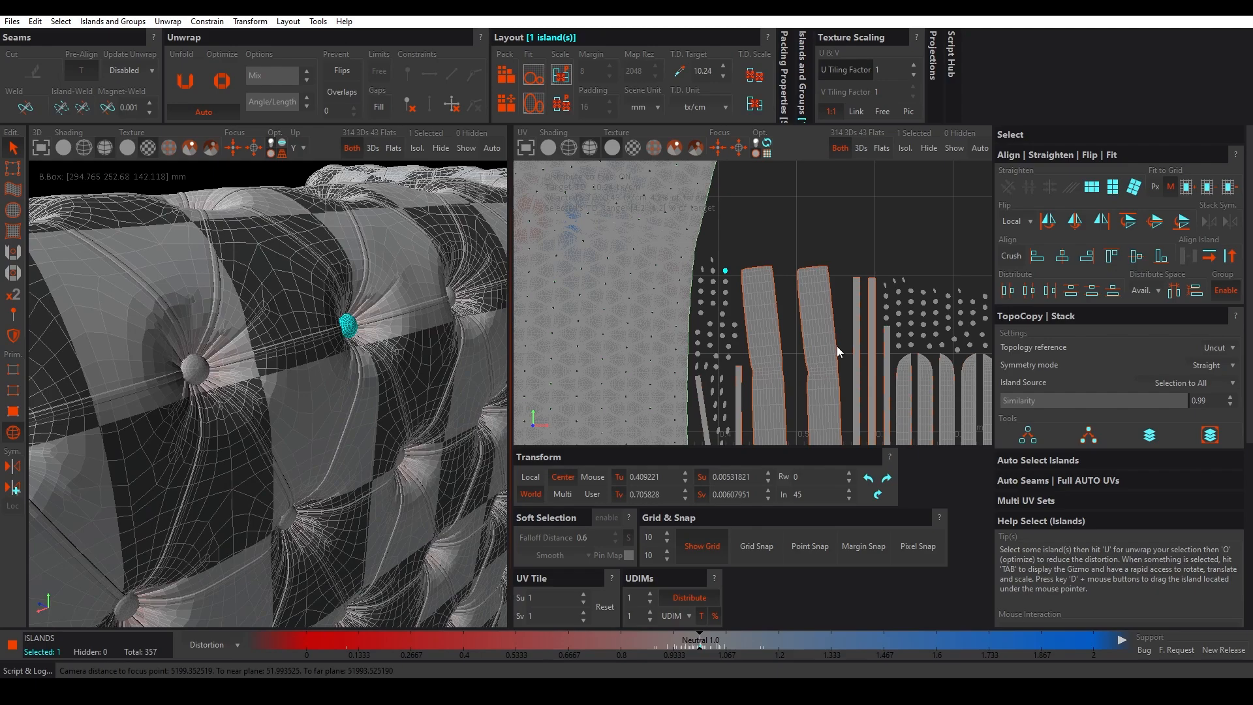
scroll(283, 291, "down", 10)
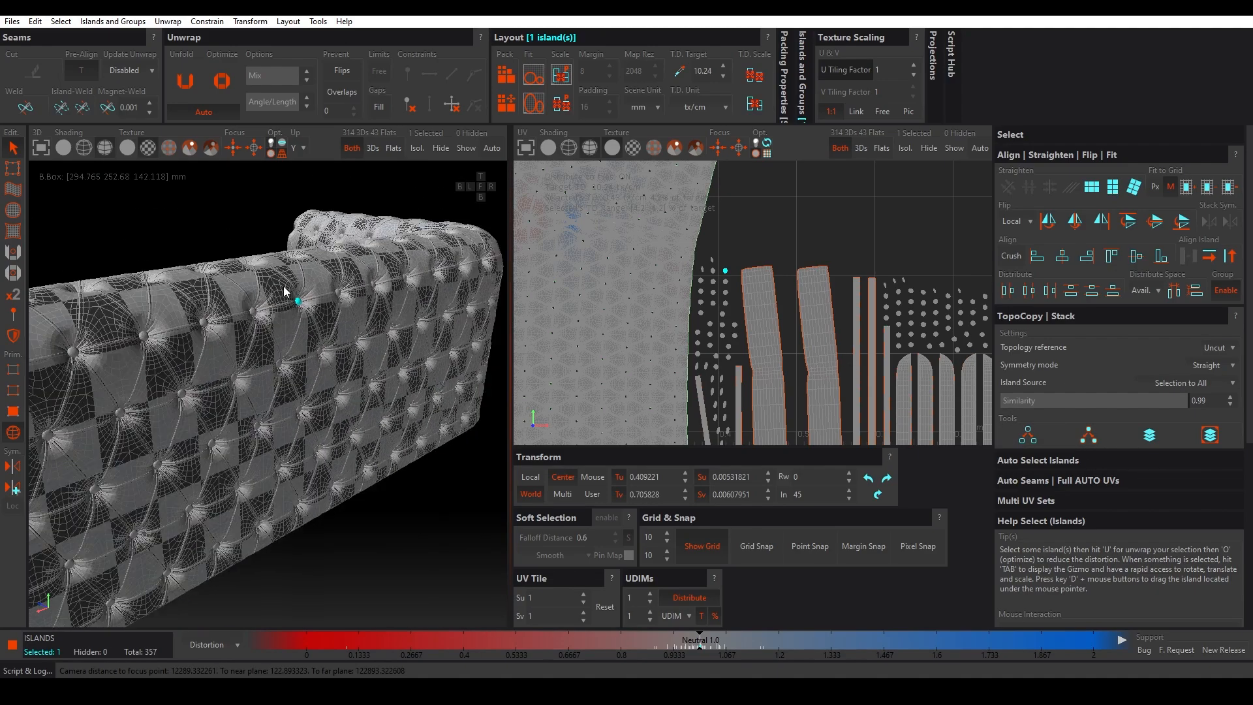
left_click(319, 361)
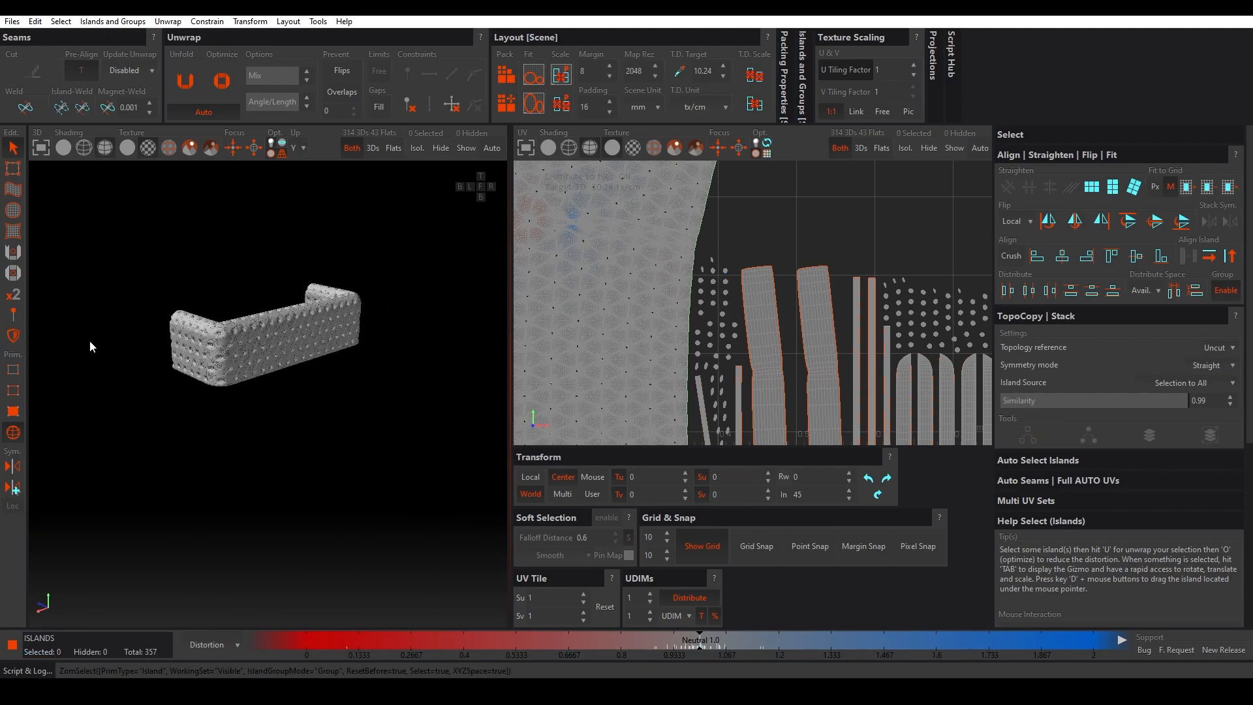
Step: Limit the 3D view to non-flat islands and isolate the tufting buttons
scroll(90, 346, "up", 10)
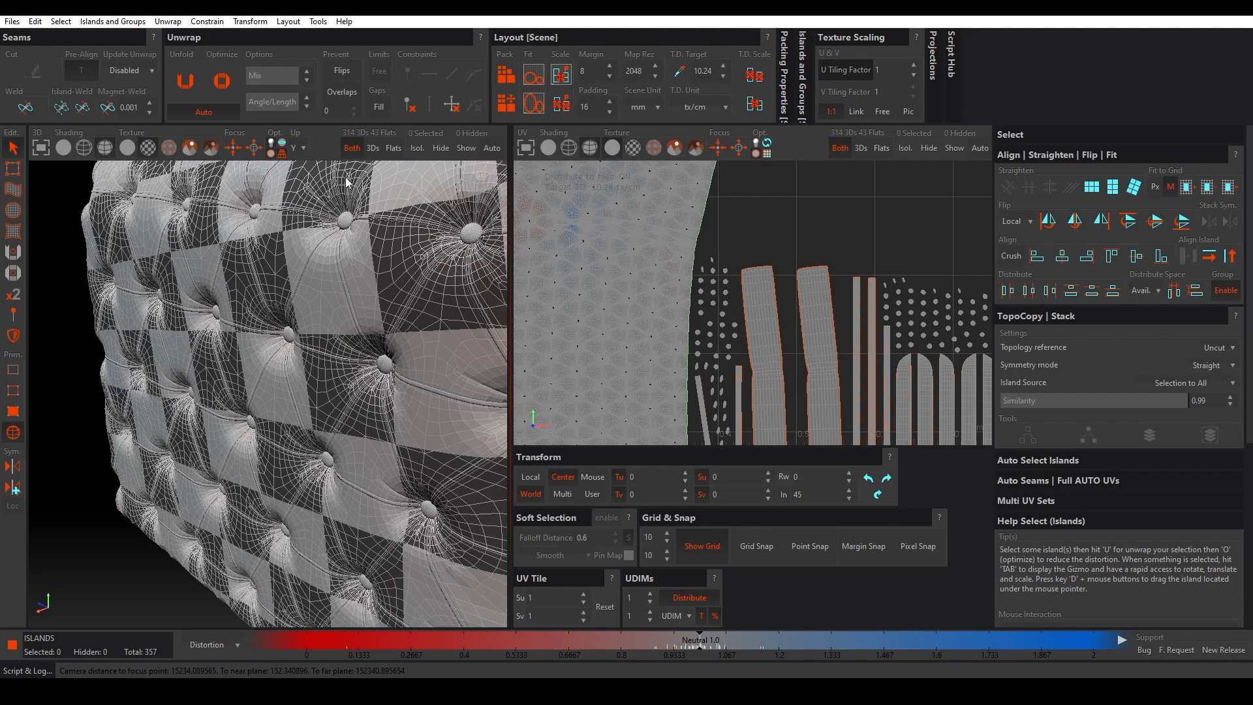
left_click(372, 148)
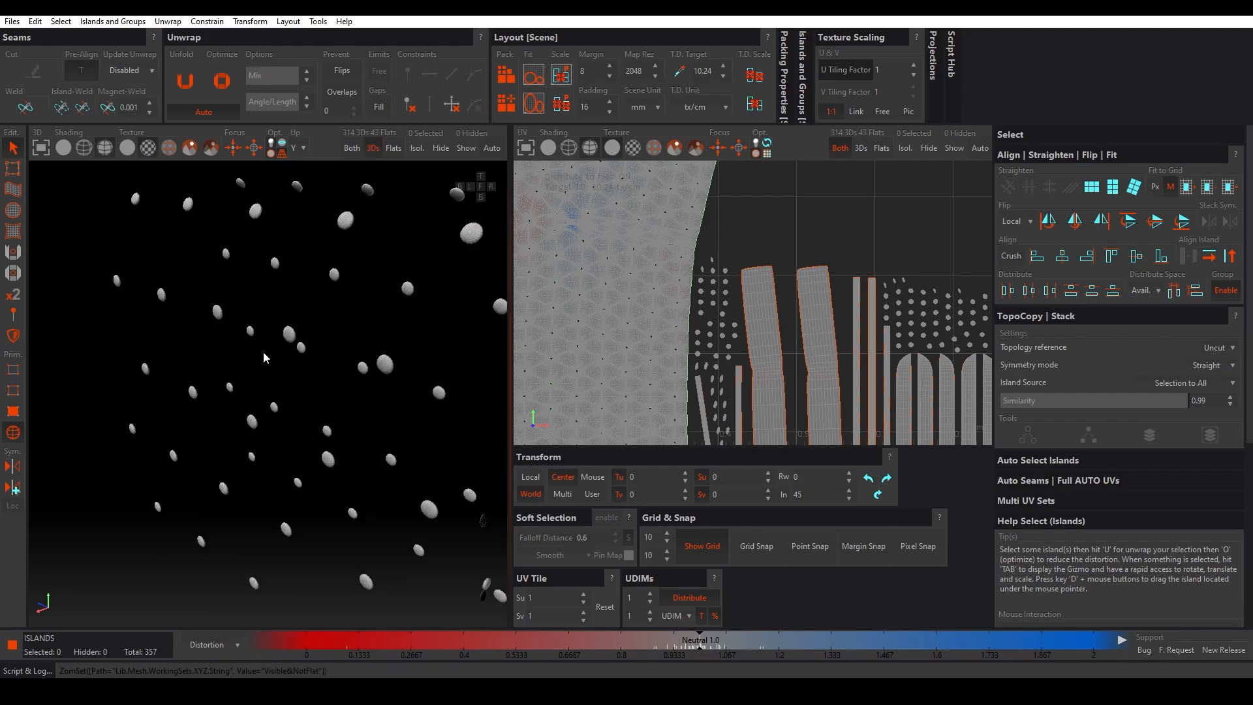
scroll(219, 352, "down", 8)
left_click_drag(301, 399, 44, 394, "alt")
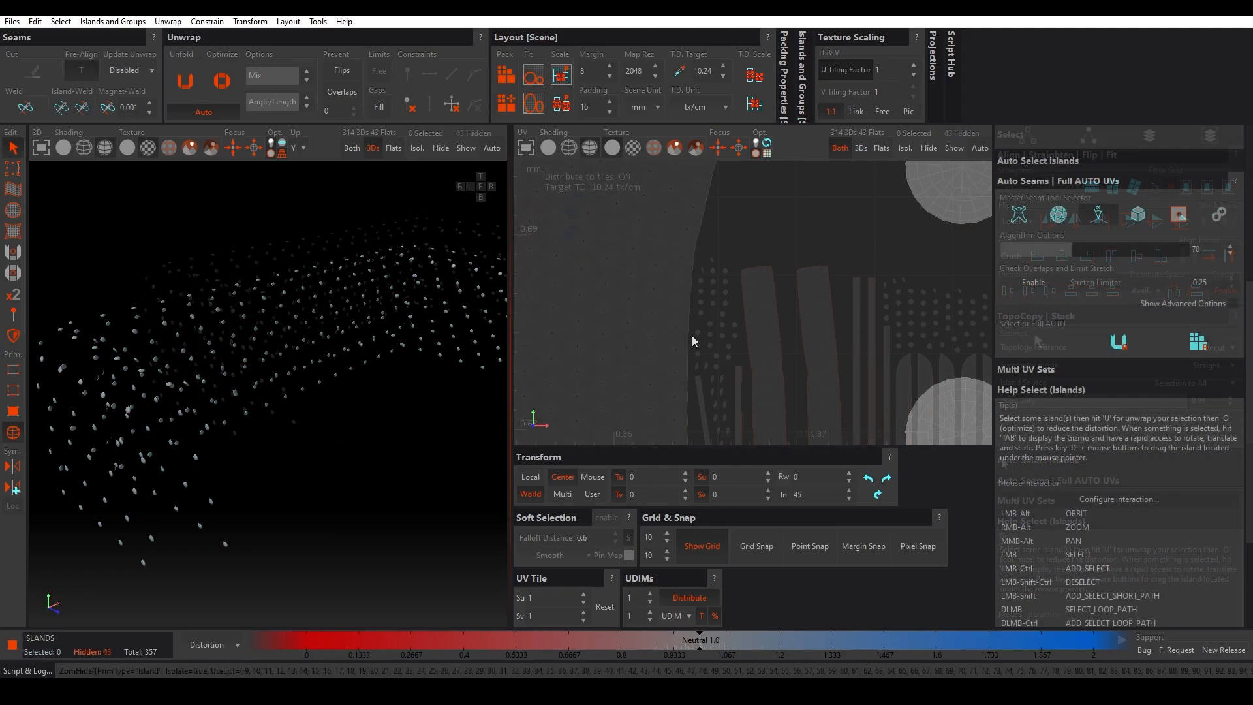
scroll(755, 235, "down", 5)
Step: Select the rim edge loops on two tufting buttons, copying each to the matching buttons with TopoCopy
scroll(836, 274, "up", 1)
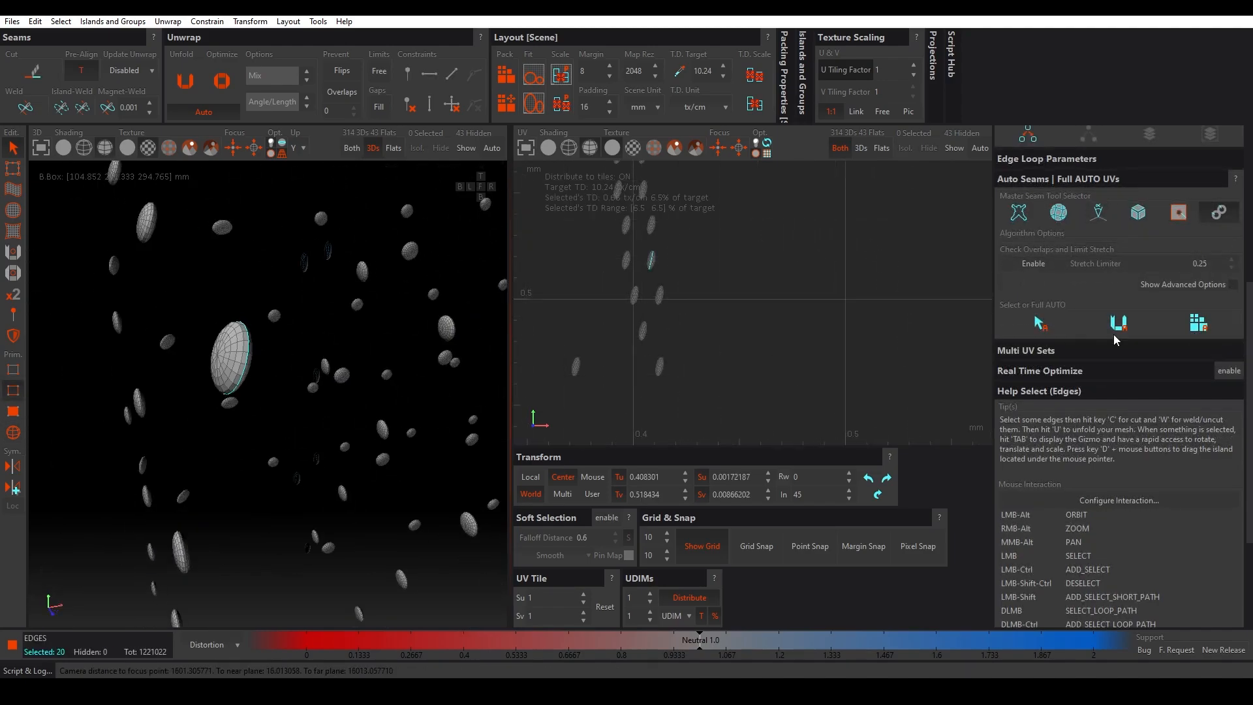
scroll(1116, 338, "up", 5)
left_click(1028, 435)
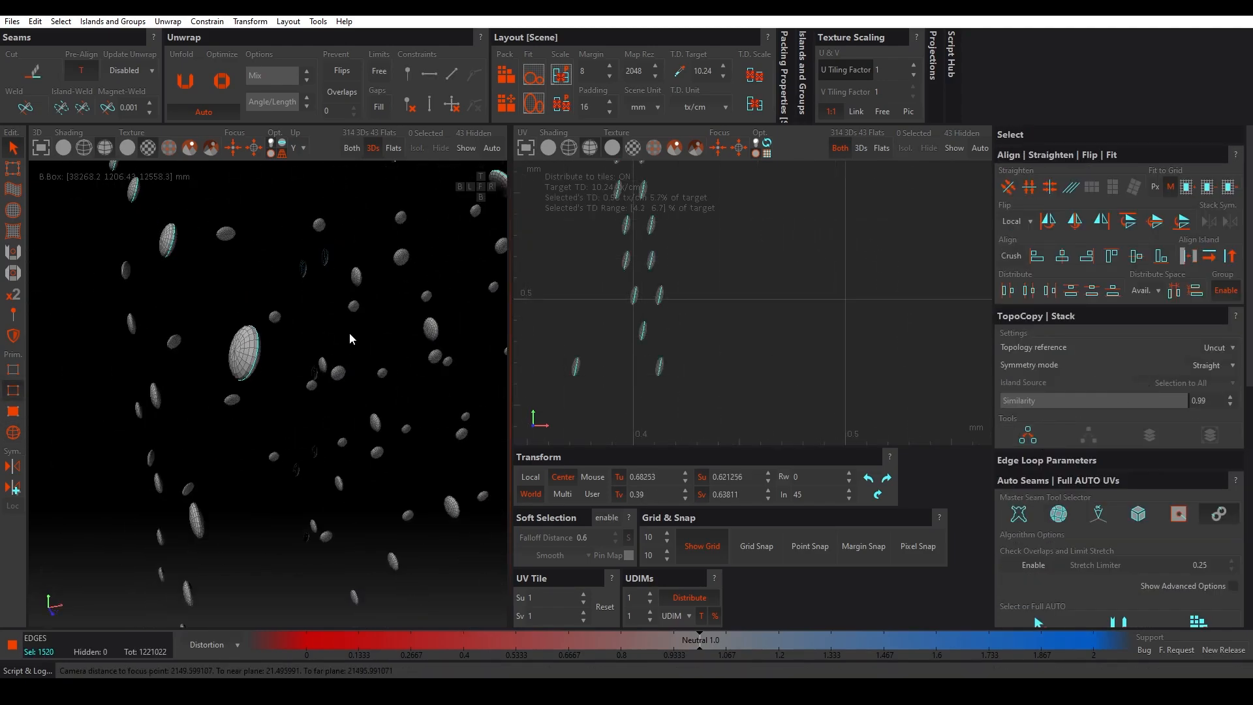
scroll(457, 336, "up", 5)
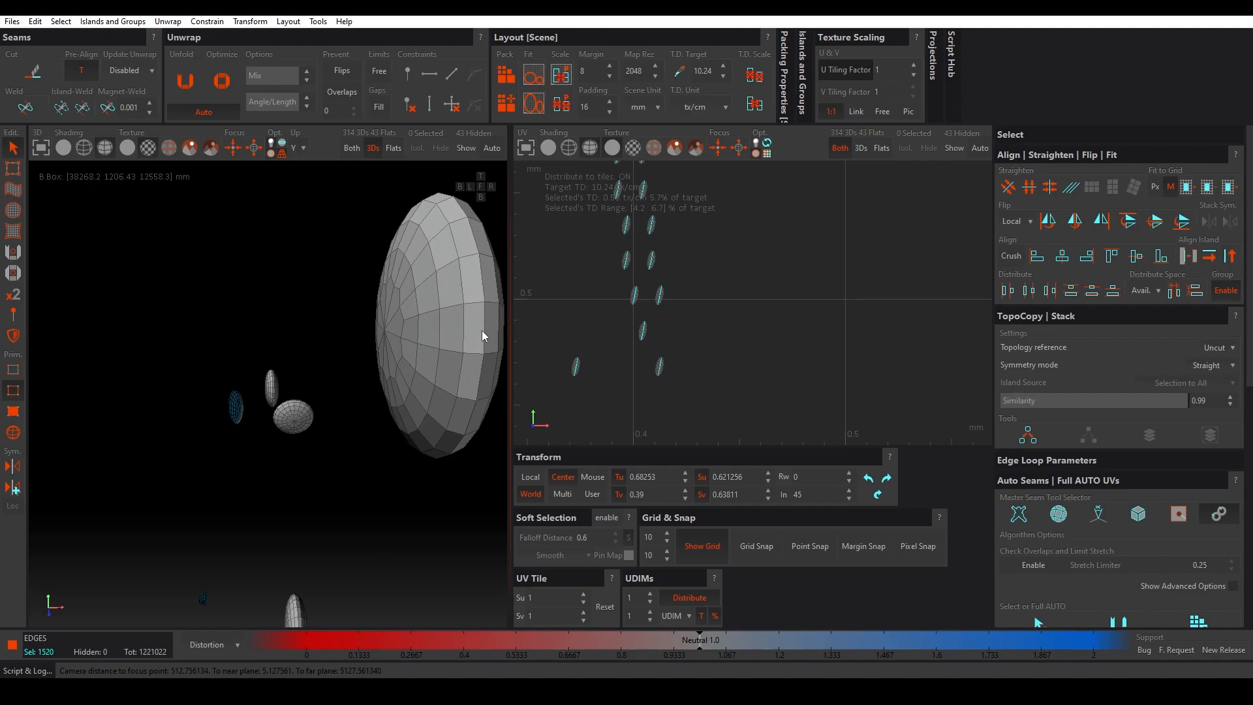
double_click(483, 330)
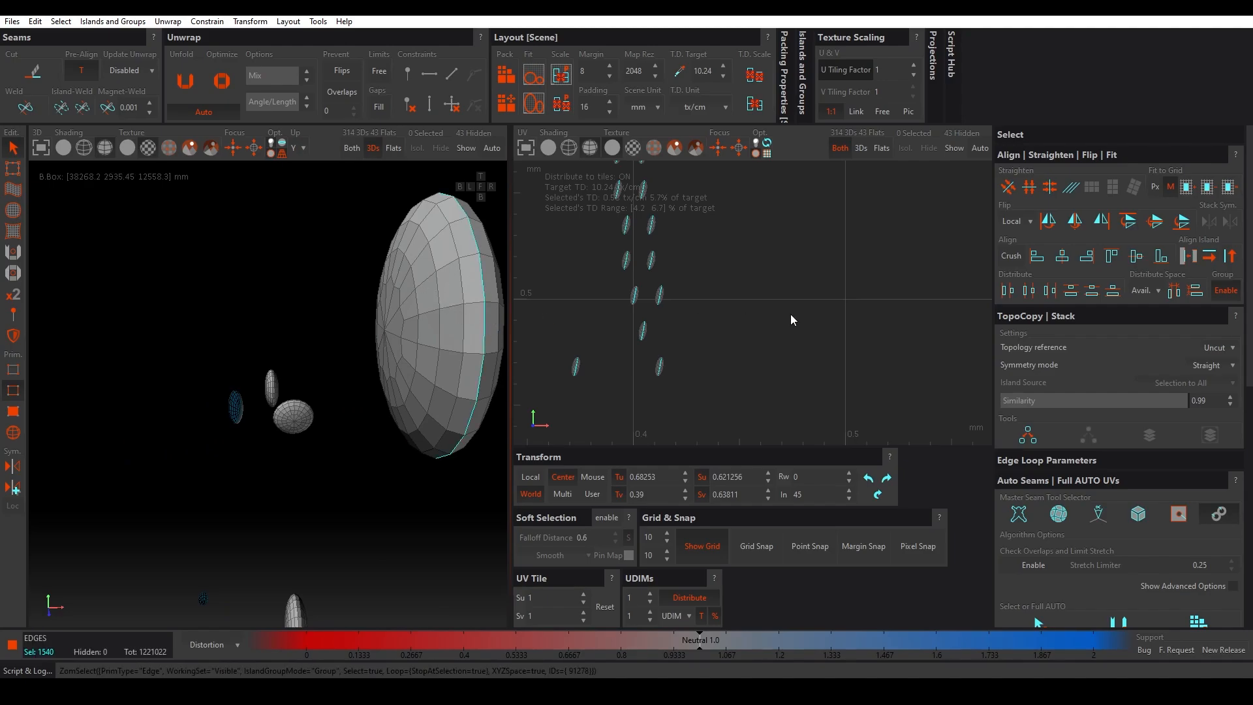
left_click(1025, 434)
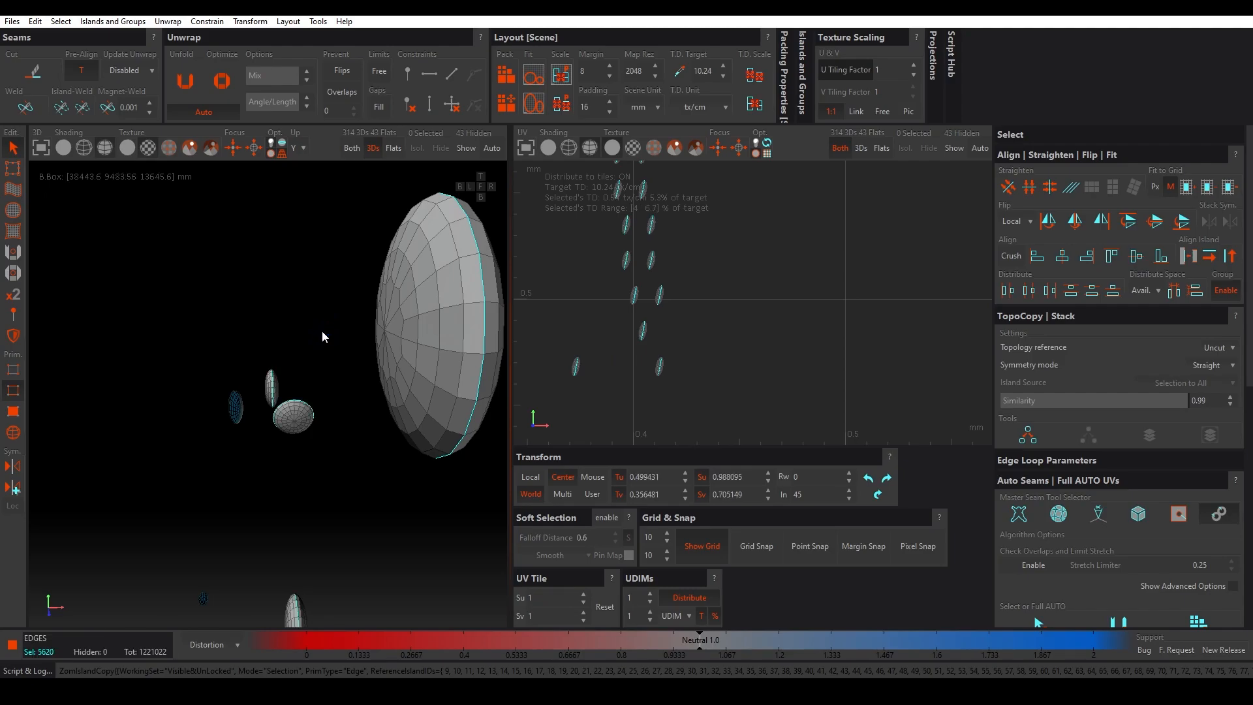
Step: Add the rim edge loop of another unmarked button to the seam selection and copy it with TopoCopy
left_click_drag(322, 332, 428, 397, "alt")
scroll(287, 395, "up", 5)
scroll(281, 396, "up", 2)
left_click(289, 387)
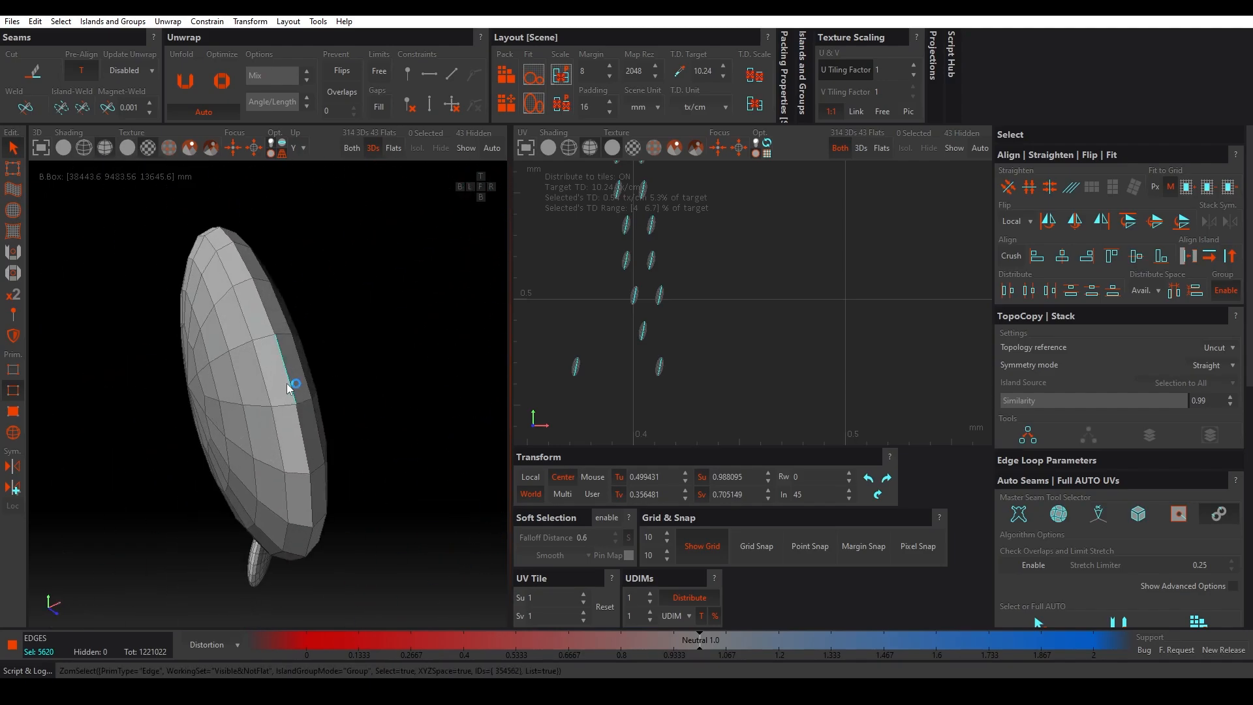
left_click(1029, 435)
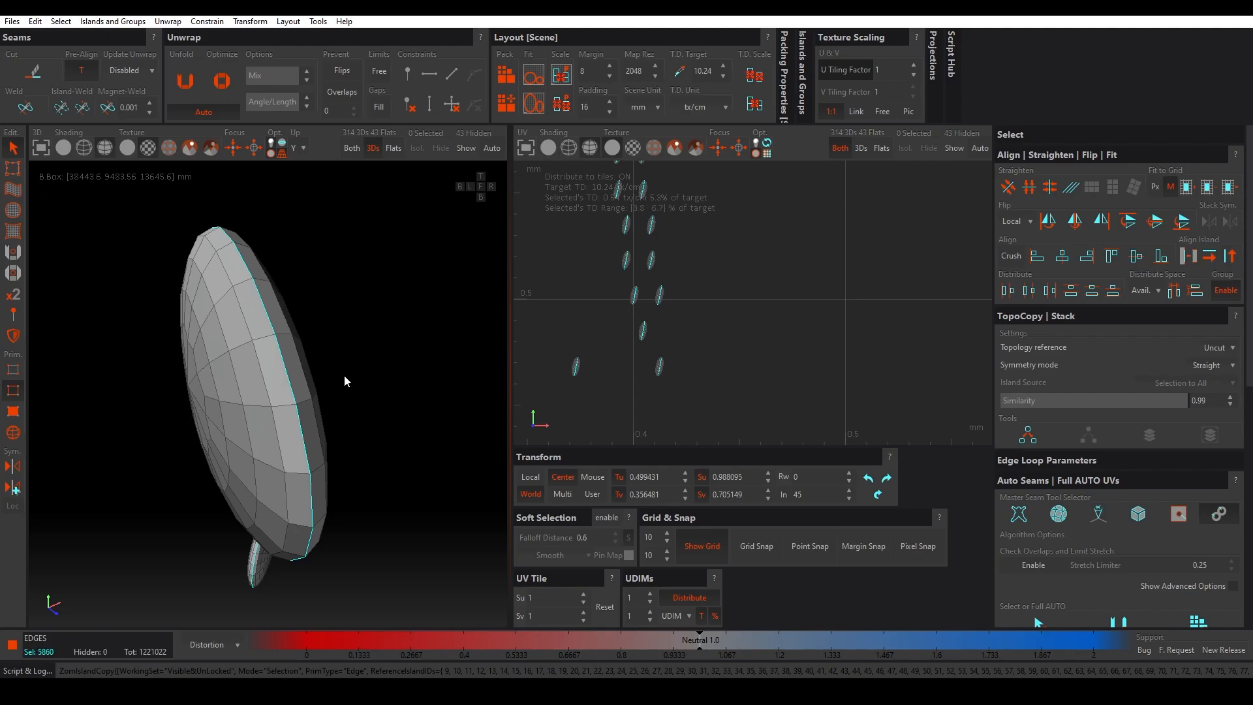
Step: Inspect the buttons from several sides for any still lacking a selected rim loop
scroll(352, 369, "down", 6)
scroll(347, 464, "up", 4)
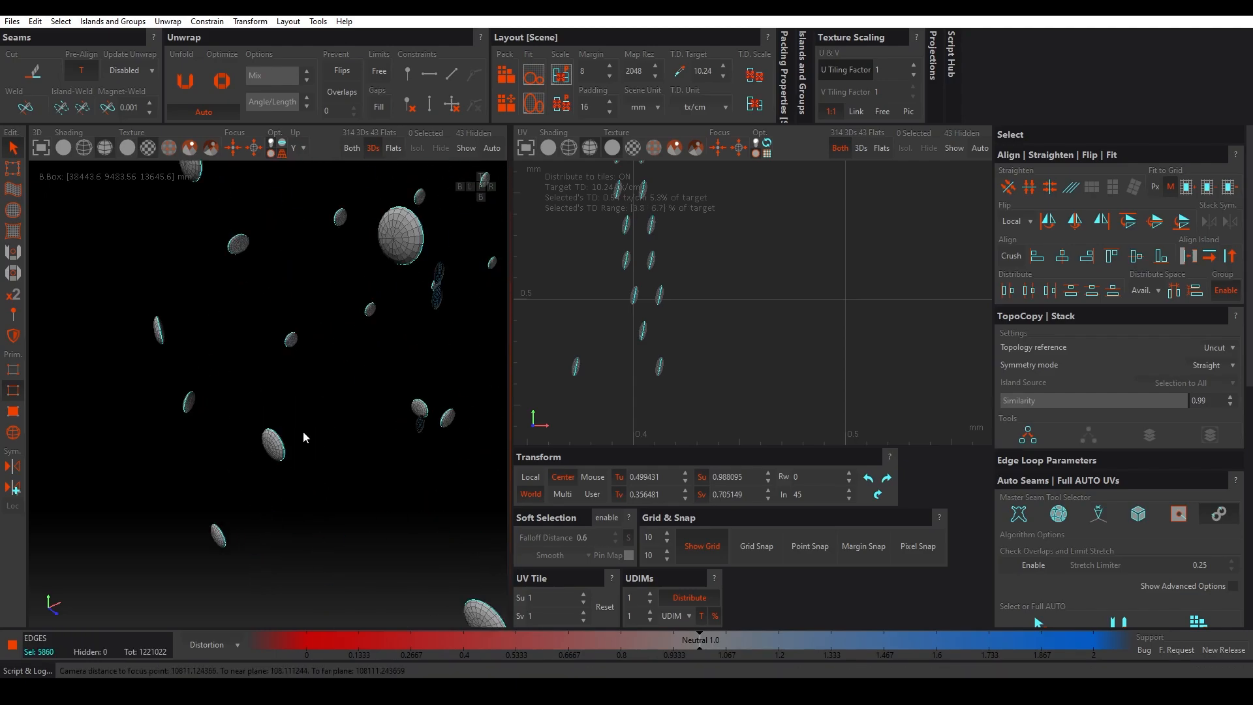
scroll(429, 420, "up", 3)
scroll(425, 416, "down", 3)
left_click_drag(384, 410, 320, 366, "alt")
scroll(319, 364, "up", 4)
left_click_drag(308, 257, 254, 234, "alt")
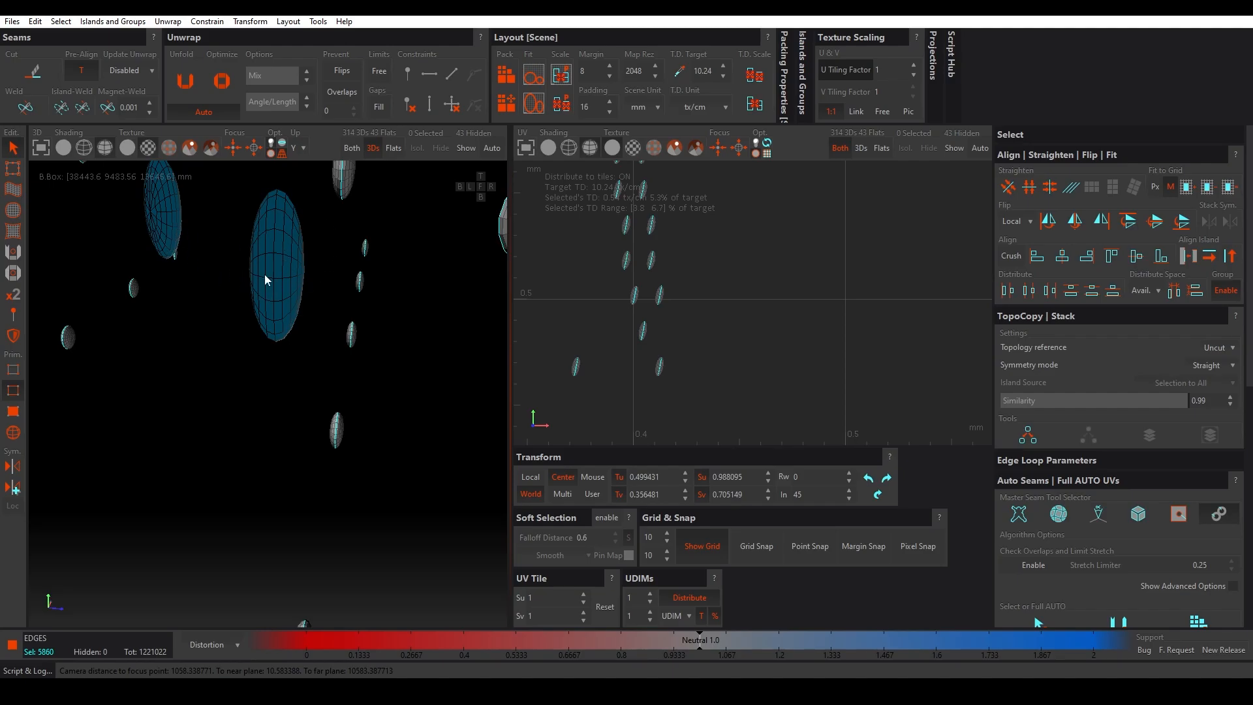
scroll(256, 292, "down", 10)
left_click_drag(249, 319, 52, 372, "alt")
scroll(316, 252, "up", 6)
scroll(148, 275, "down", 5)
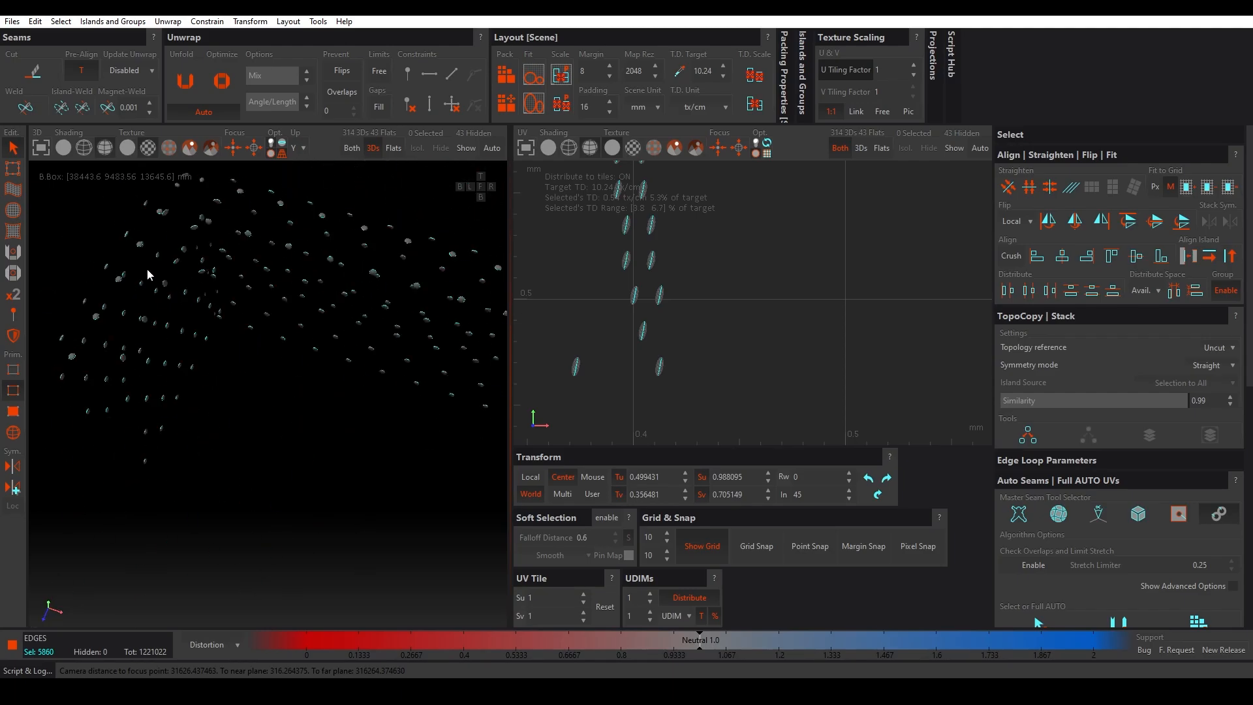
Step: Examine the tufting buttons up close and from the front for any rim loops missing from the seam selection
scroll(331, 308, "up", 5)
scroll(224, 271, "down", 4)
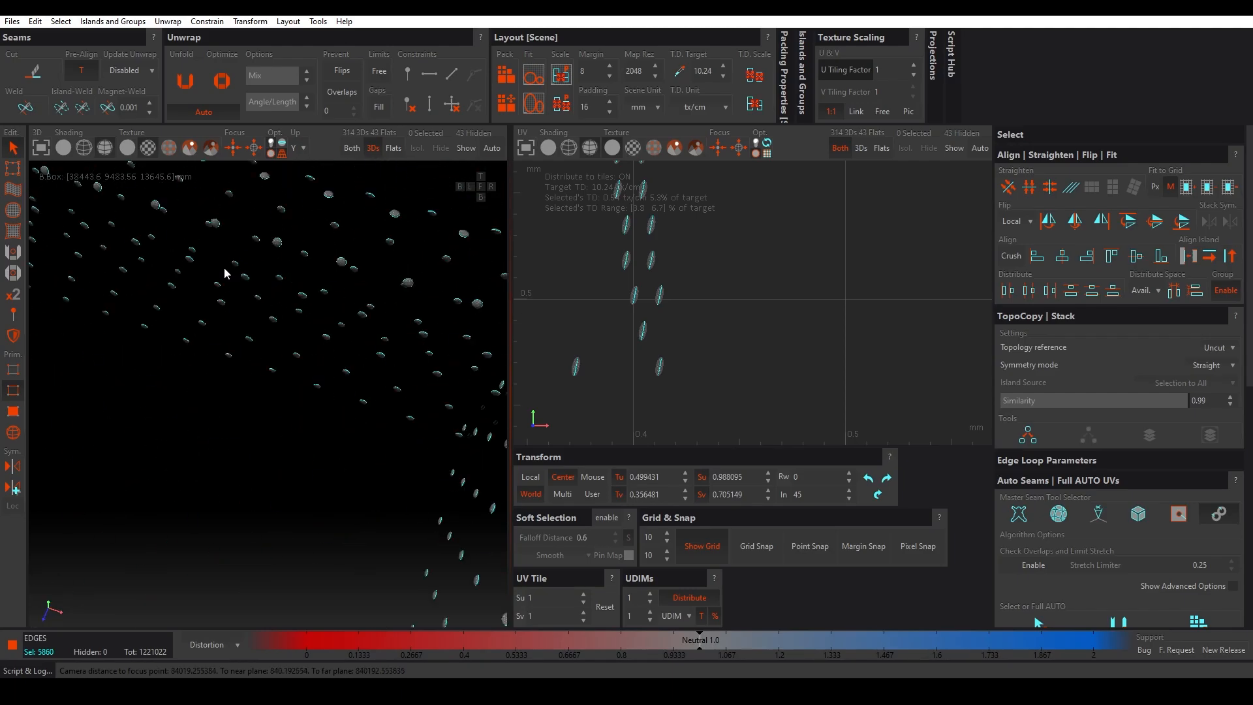
scroll(413, 338, "up", 5)
scroll(380, 344, "down", 4)
scroll(374, 380, "up", 4)
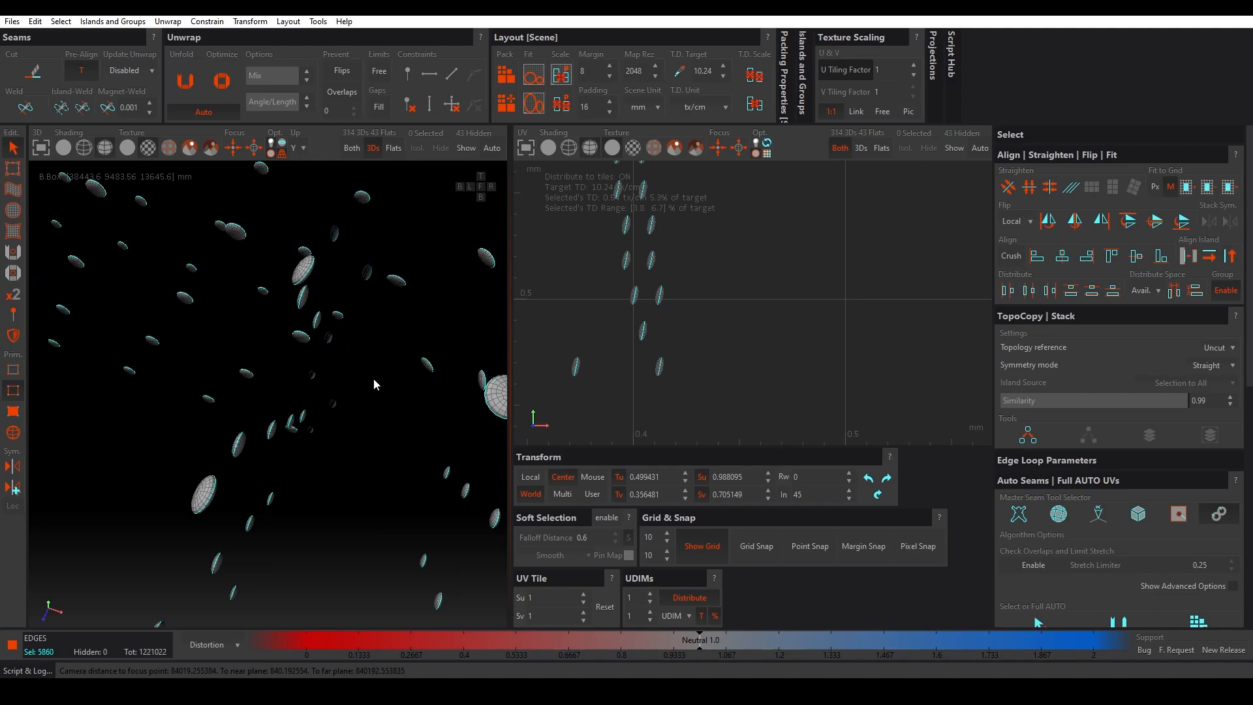
left_click_drag(350, 356, 297, 345, "alt")
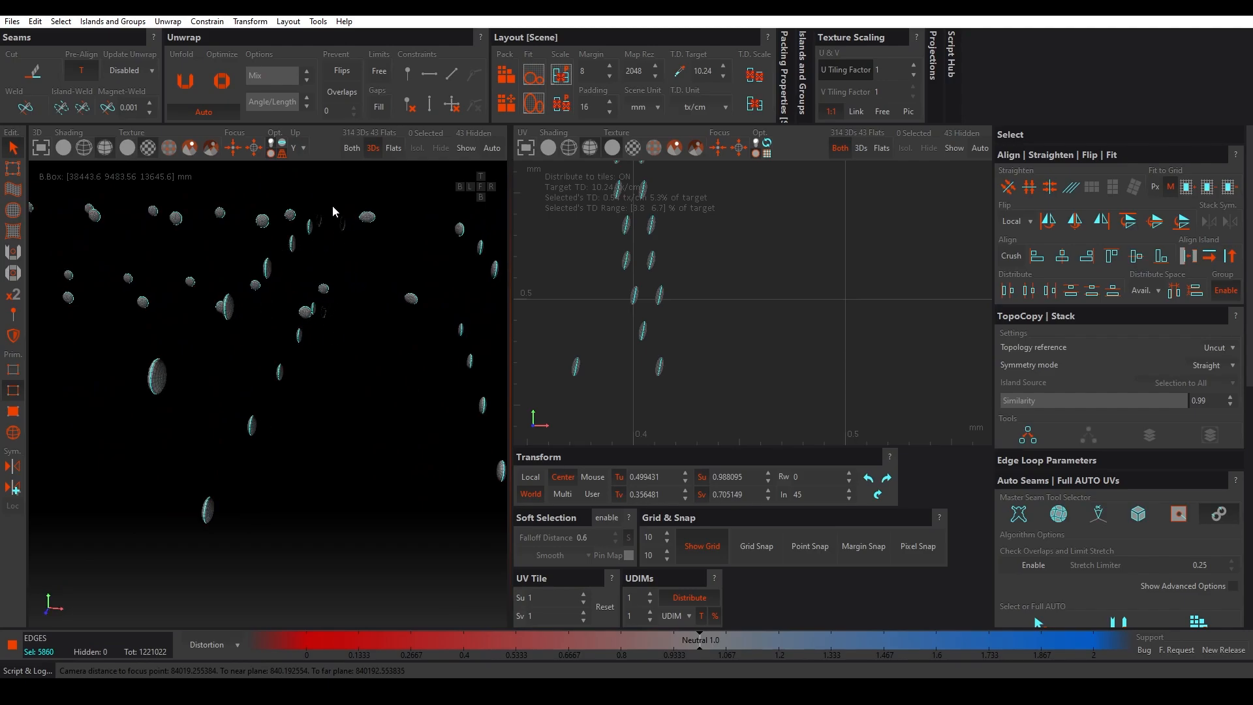
scroll(346, 205, "up", 4)
scroll(328, 253, "down", 7)
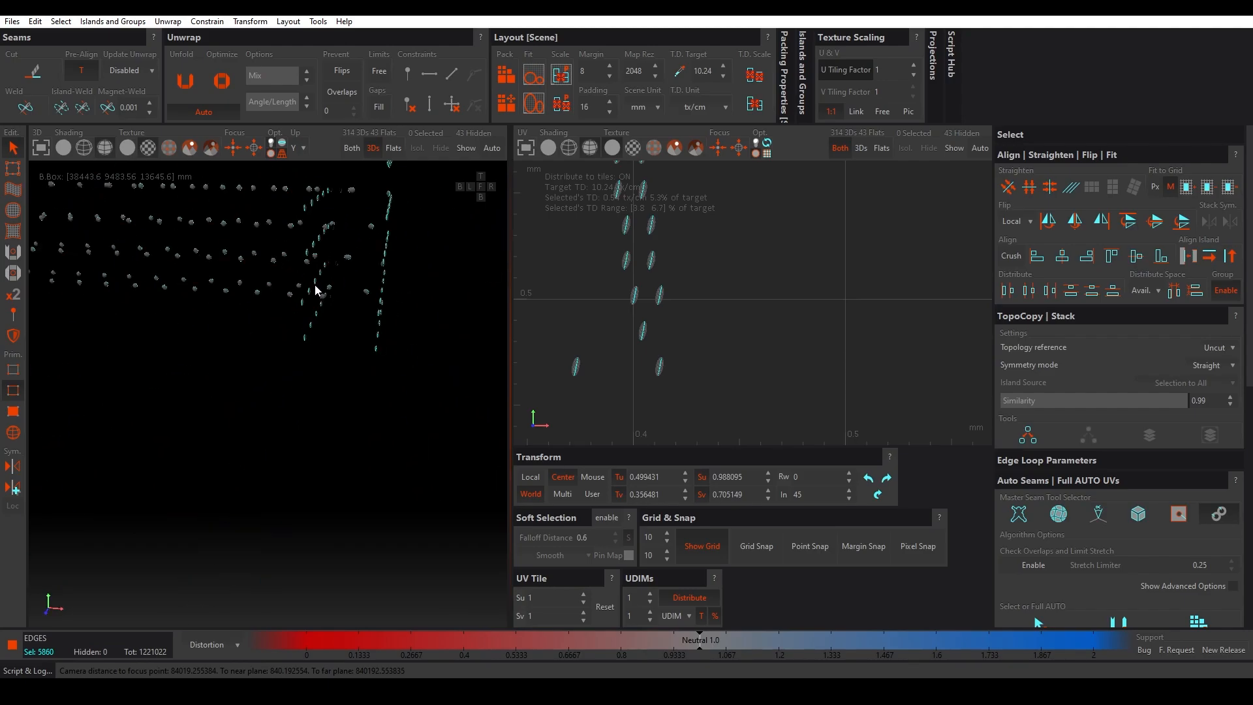
scroll(315, 289, "up", 3)
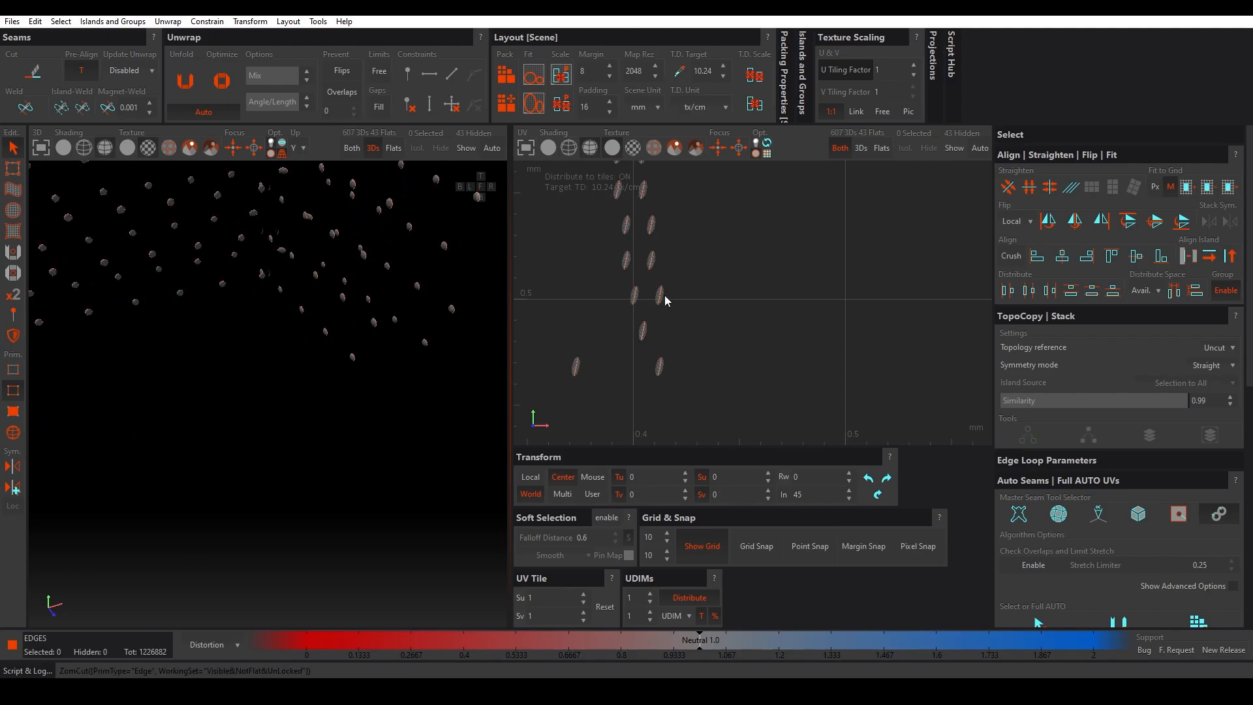
Step: Unfold the tufting buttons with their rim seams cut, and pack the resulting islands into the UV tile
scroll(672, 304, "down", 5)
key("ctrl+u")
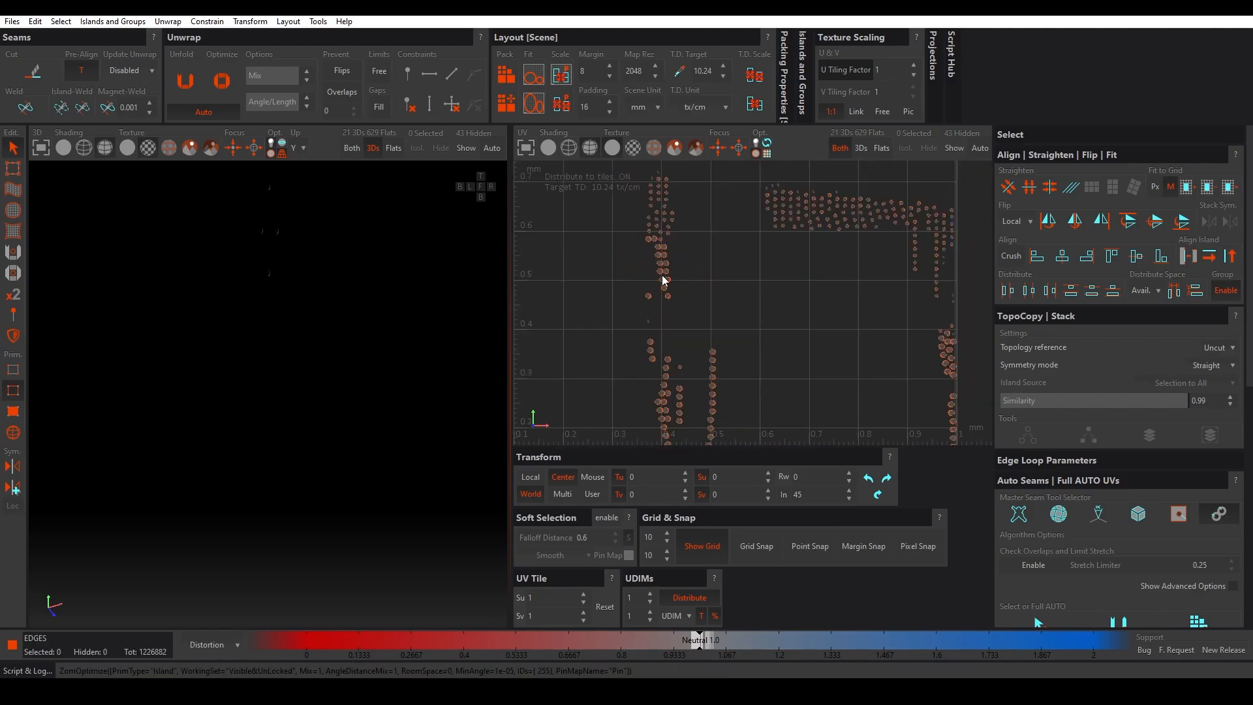
key("ctrl+p")
scroll(702, 280, "down", 4)
scroll(774, 257, "up", 6)
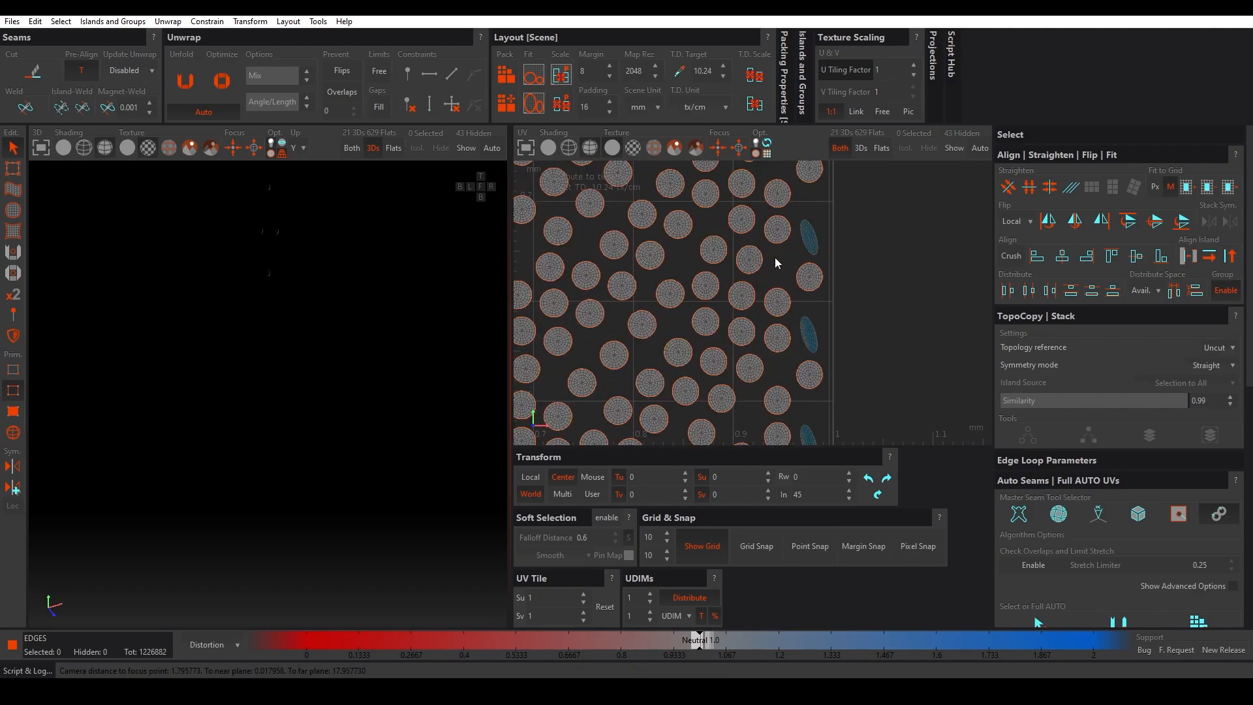
Step: Cut two leftover elongated button islands in the UV view along their lengthwise middle edge loops
scroll(813, 225, "down", 5)
scroll(672, 351, "up", 5)
scroll(746, 309, "down", 3)
scroll(615, 295, "up", 6)
scroll(827, 312, "up", 5)
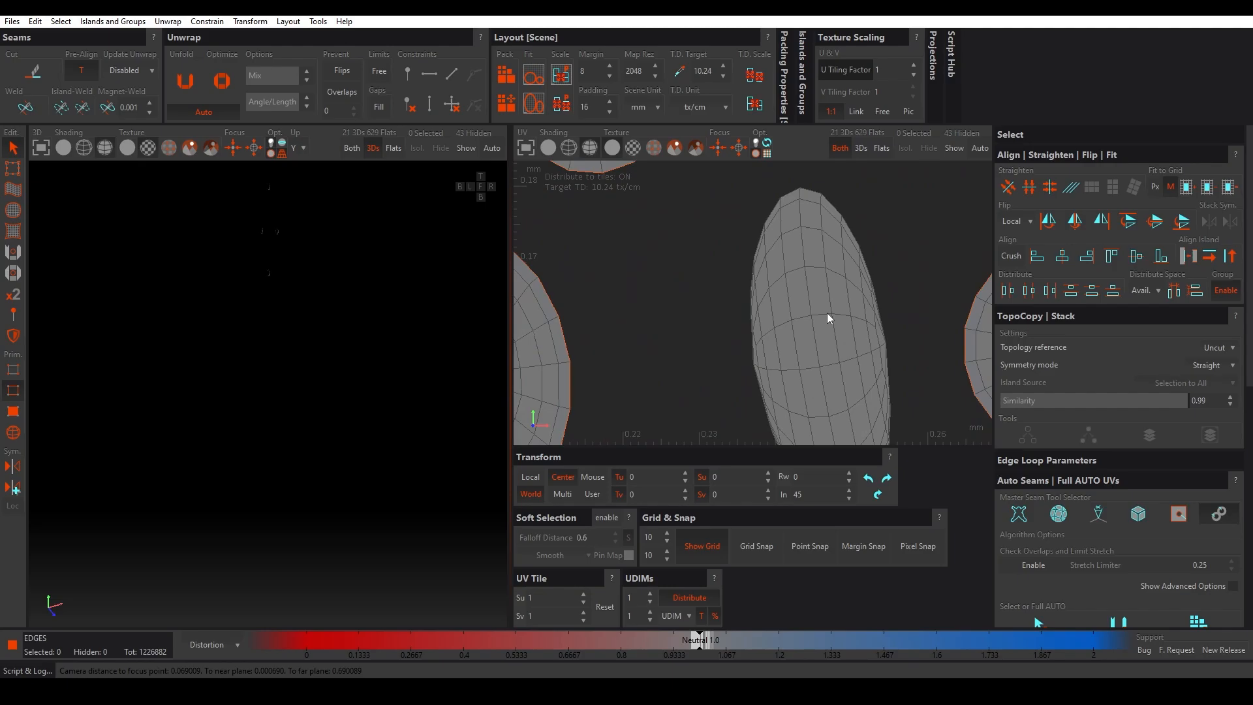
double_click(801, 316)
scroll(801, 315, "down", 6)
key("c")
scroll(802, 190, "up", 3)
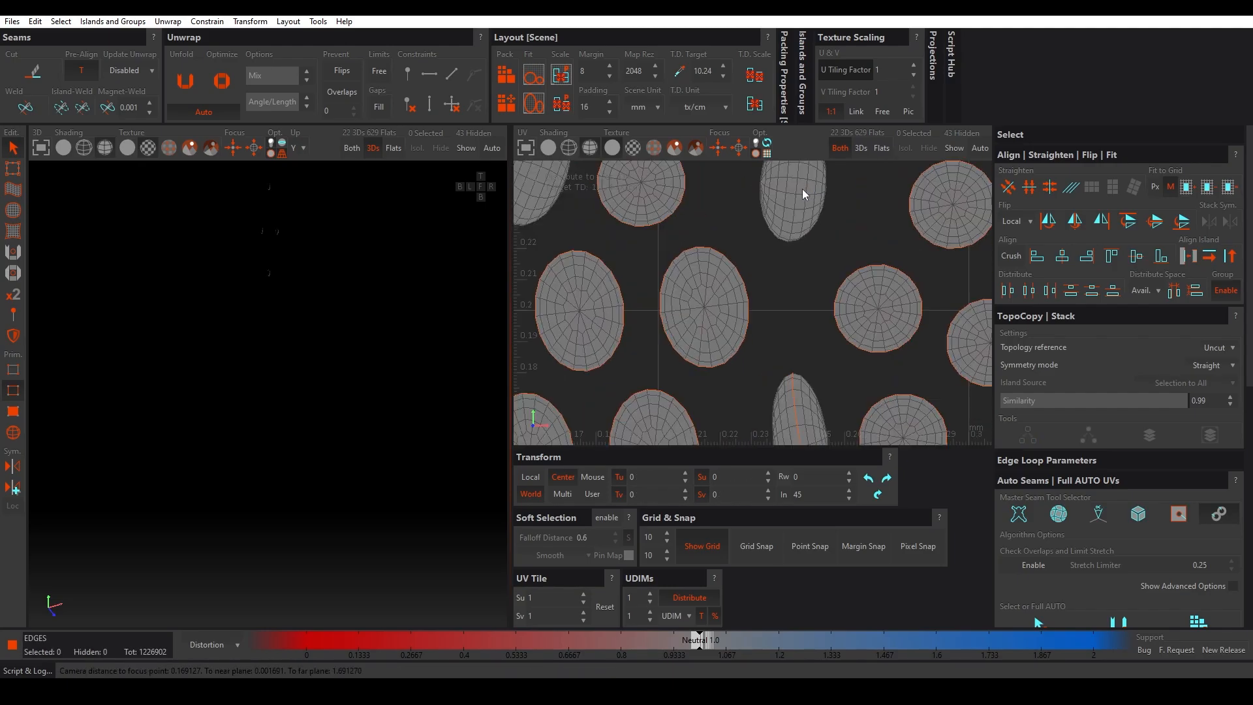
scroll(777, 265, "up", 2)
scroll(749, 274, "down", 8)
scroll(748, 267, "up", 4)
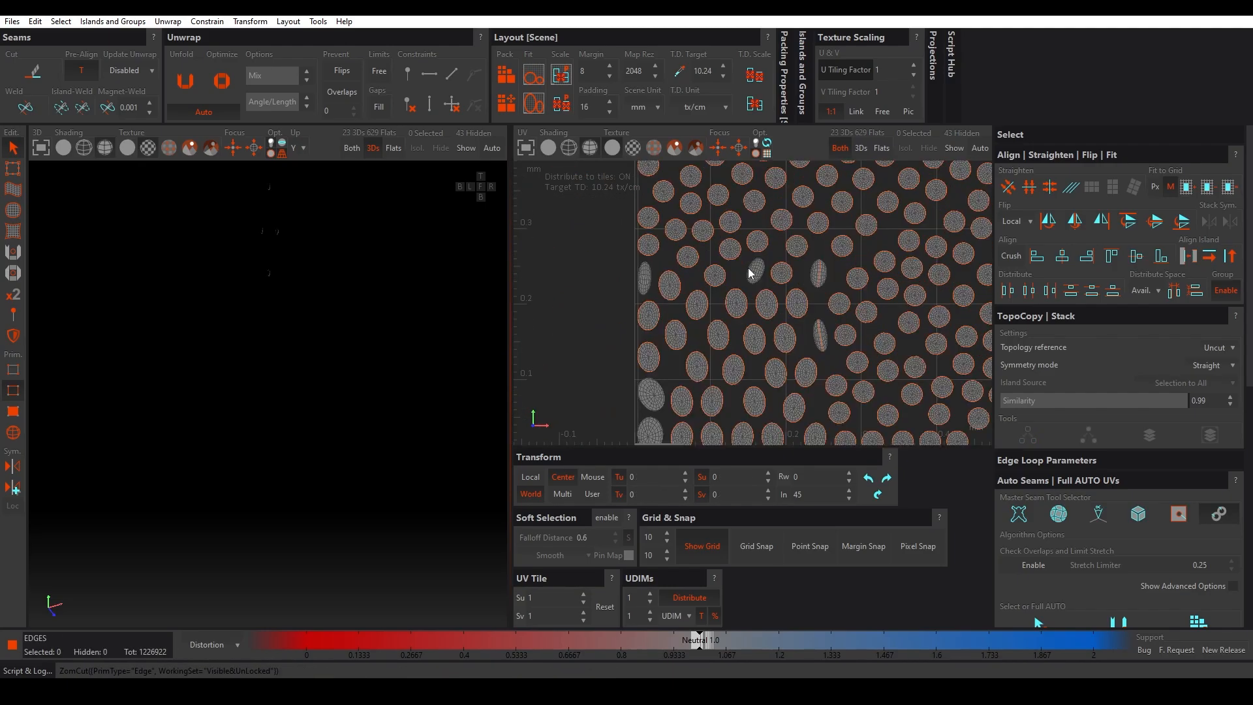
Step: Cut the tilted uncut button island and the narrow one at the tile's left edge along their middle edge loops
scroll(797, 280, "up", 5)
double_click(846, 302)
key("c")
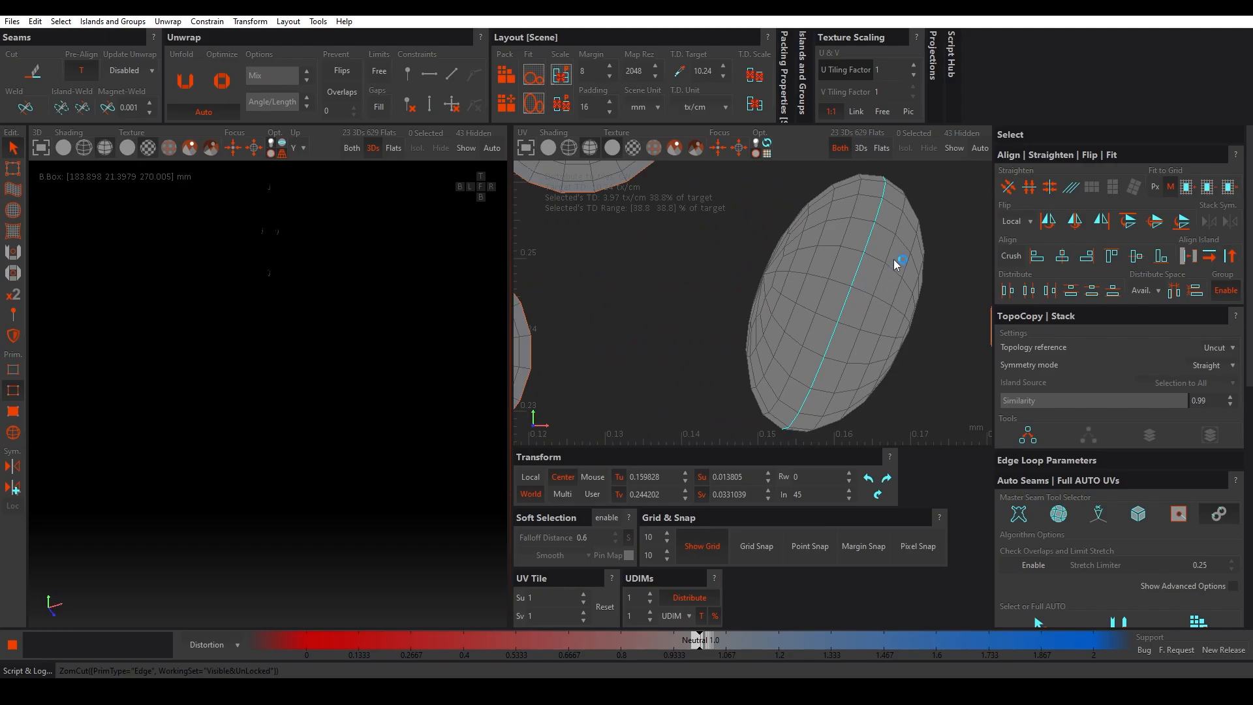
scroll(895, 263, "down", 6)
scroll(722, 274, "up", 4)
double_click(715, 276)
key("c")
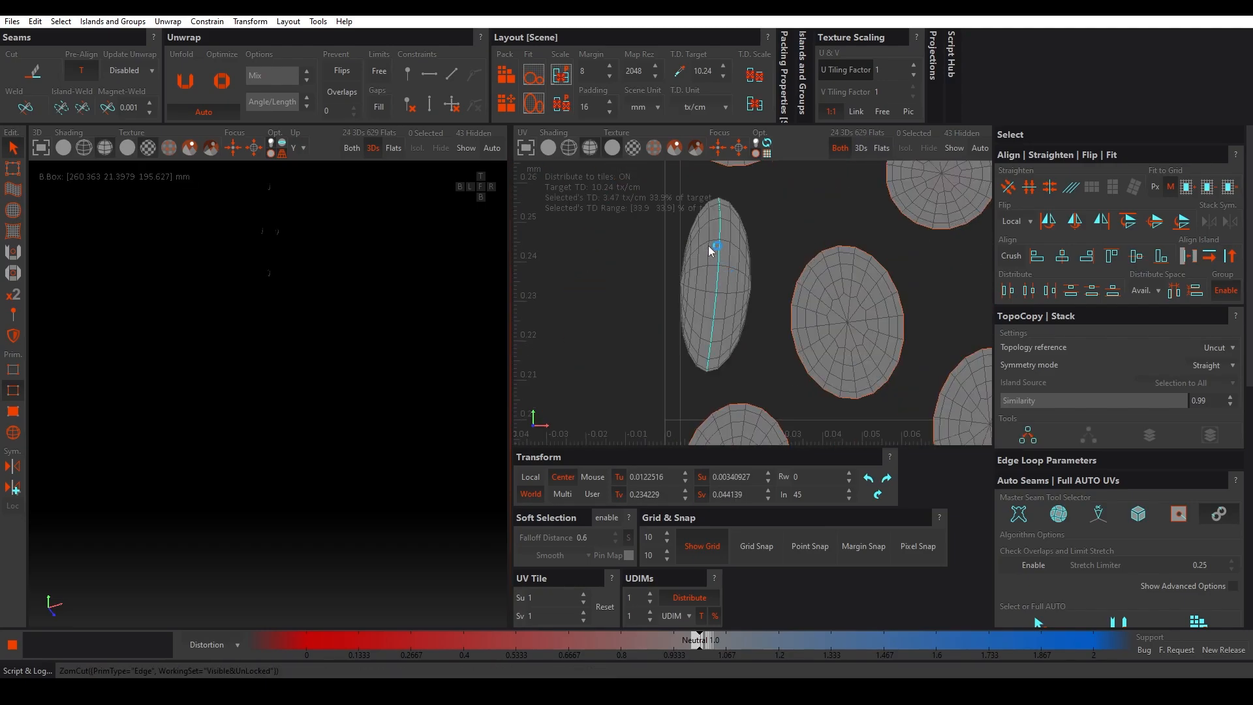
Step: Cut the two large uncut button islands near the tile's lower-left corner along their outer rim loops
scroll(708, 252, "down", 6)
scroll(723, 406, "up", 3)
scroll(723, 406, "up", 4)
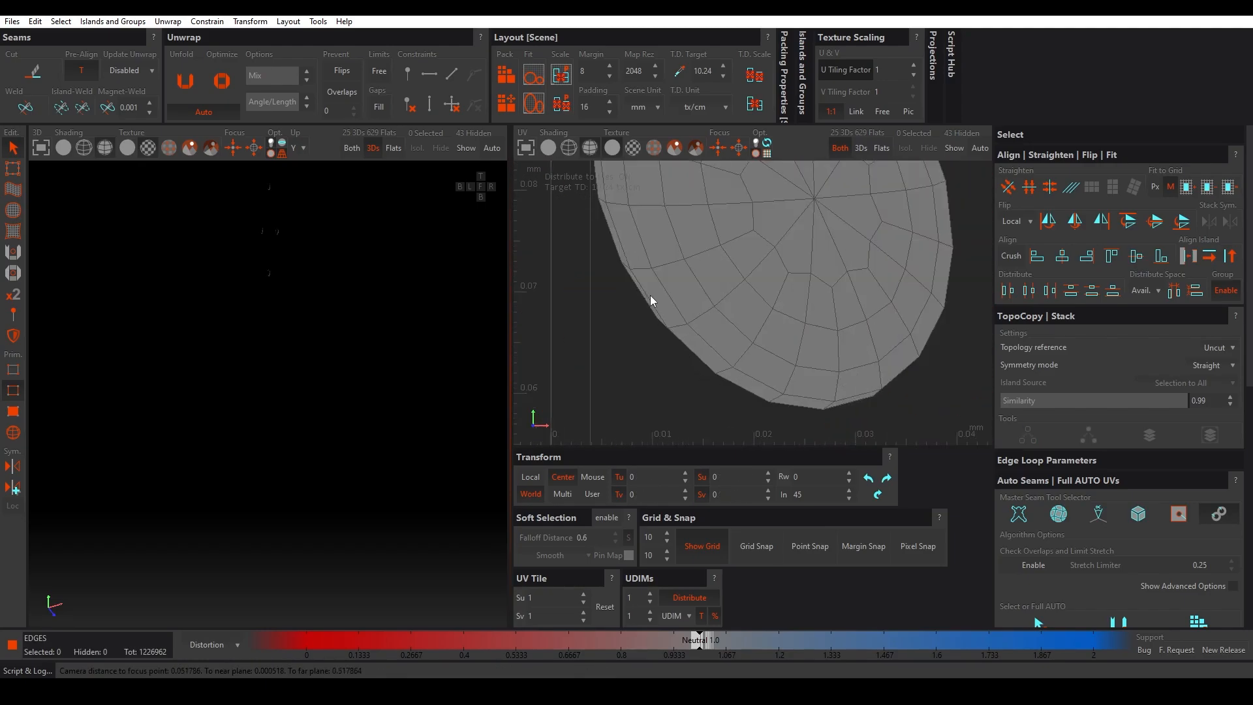
double_click(616, 242)
scroll(616, 241, "down", 6)
key("c")
scroll(717, 343, "up", 4)
double_click(720, 329)
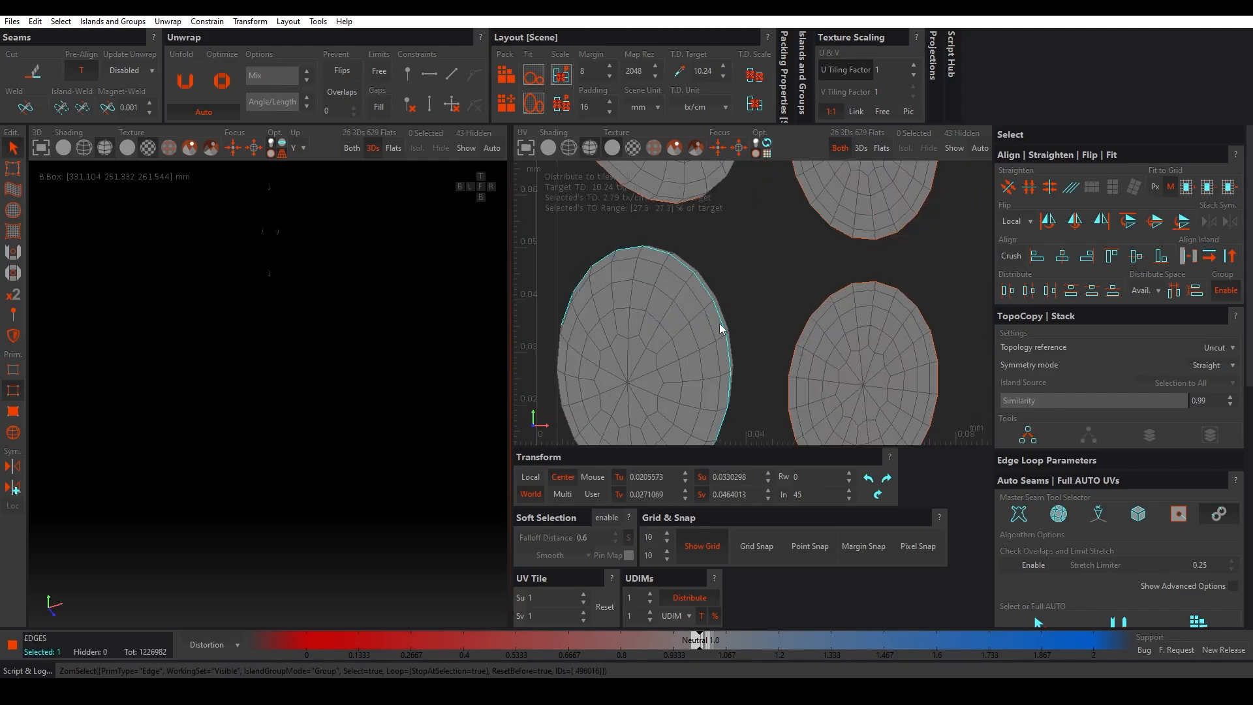
key("c")
Step: Find the remaining uncut button islands in the packed tile and cut one near the lower-right corner
scroll(625, 324, "down", 10)
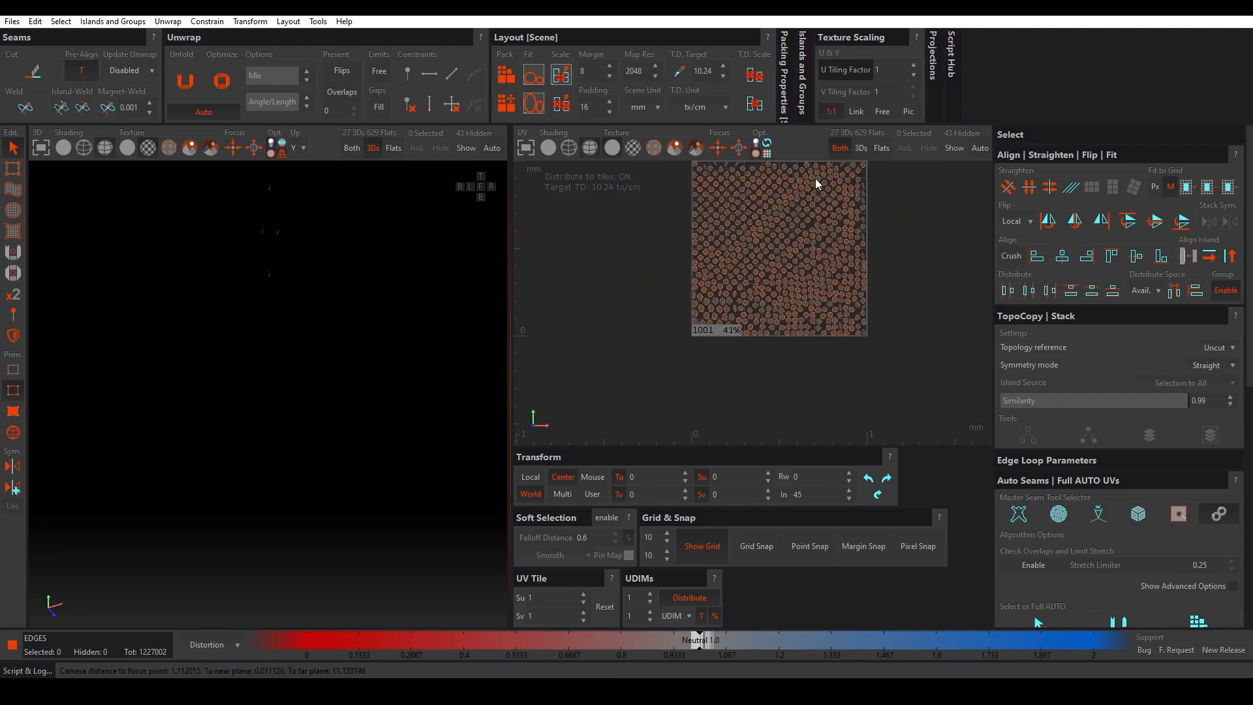
middle_click_drag(816, 178, 777, 256)
scroll(777, 256, "up", 4)
scroll(792, 251, "down", 1)
scroll(804, 250, "down", 2)
scroll(657, 303, "up", 3)
scroll(623, 234, "down", 2)
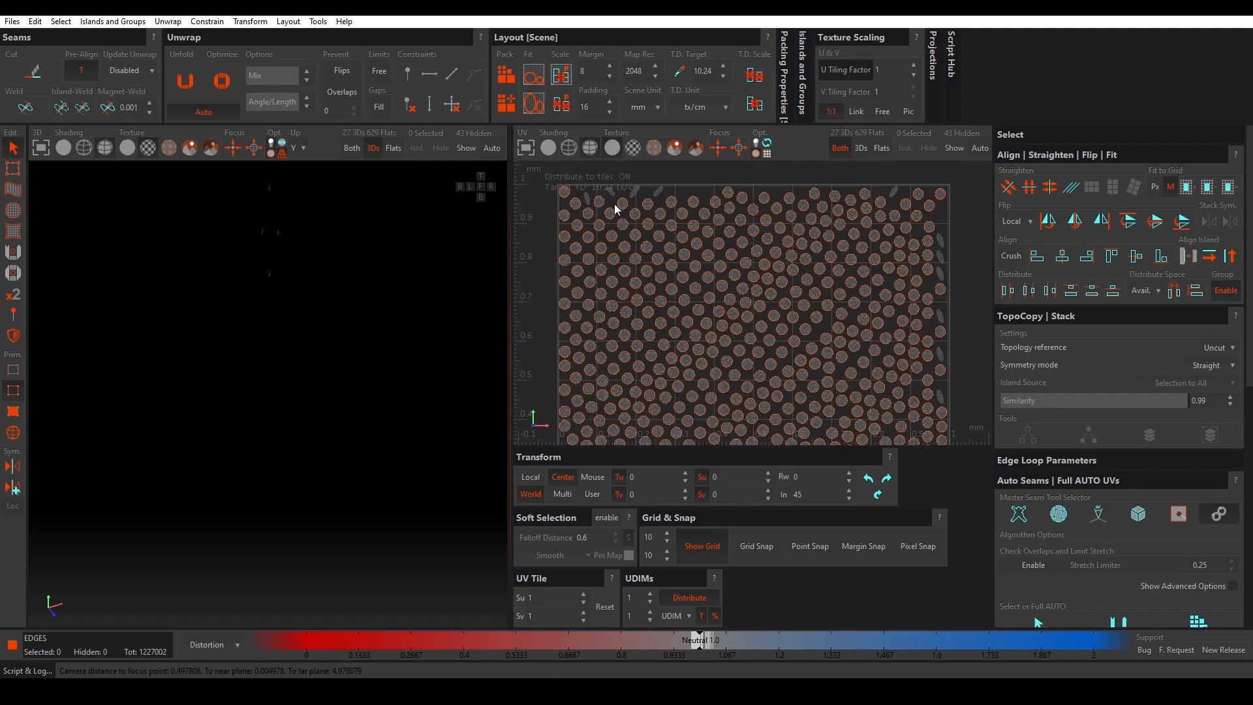
scroll(615, 204, "up", 5)
scroll(680, 219, "down", 8)
scroll(816, 369, "up", 4)
scroll(818, 354, "up", 8)
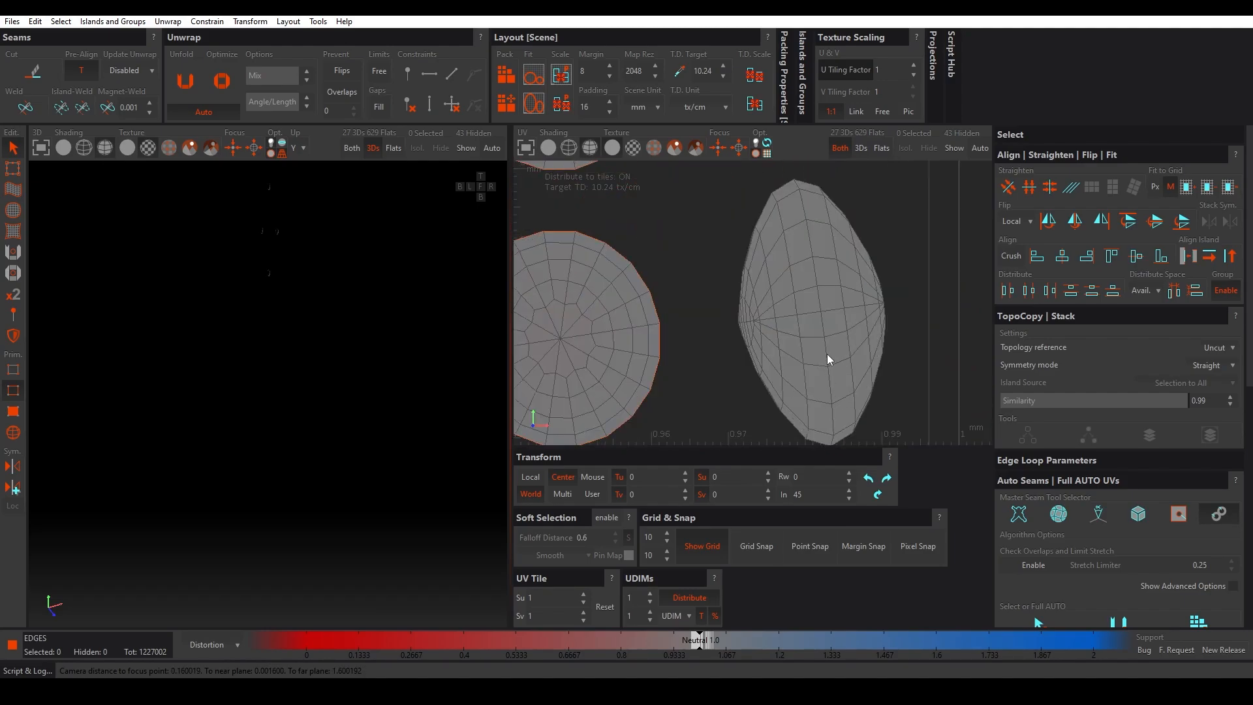
key("c")
scroll(830, 353, "down", 6)
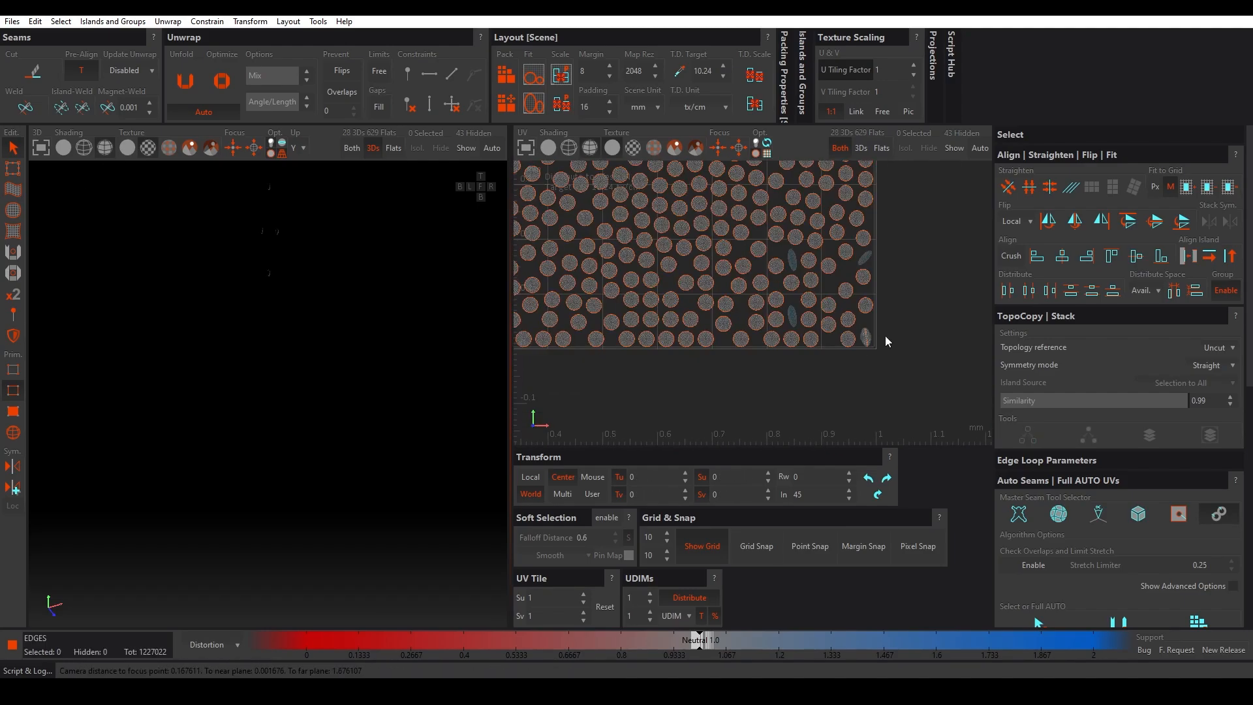
Step: Unhide all hidden islands and frame the whole UV layout
key("y")
scroll(749, 295, "down", 5)
scroll(746, 241, "up", 3)
key("f")
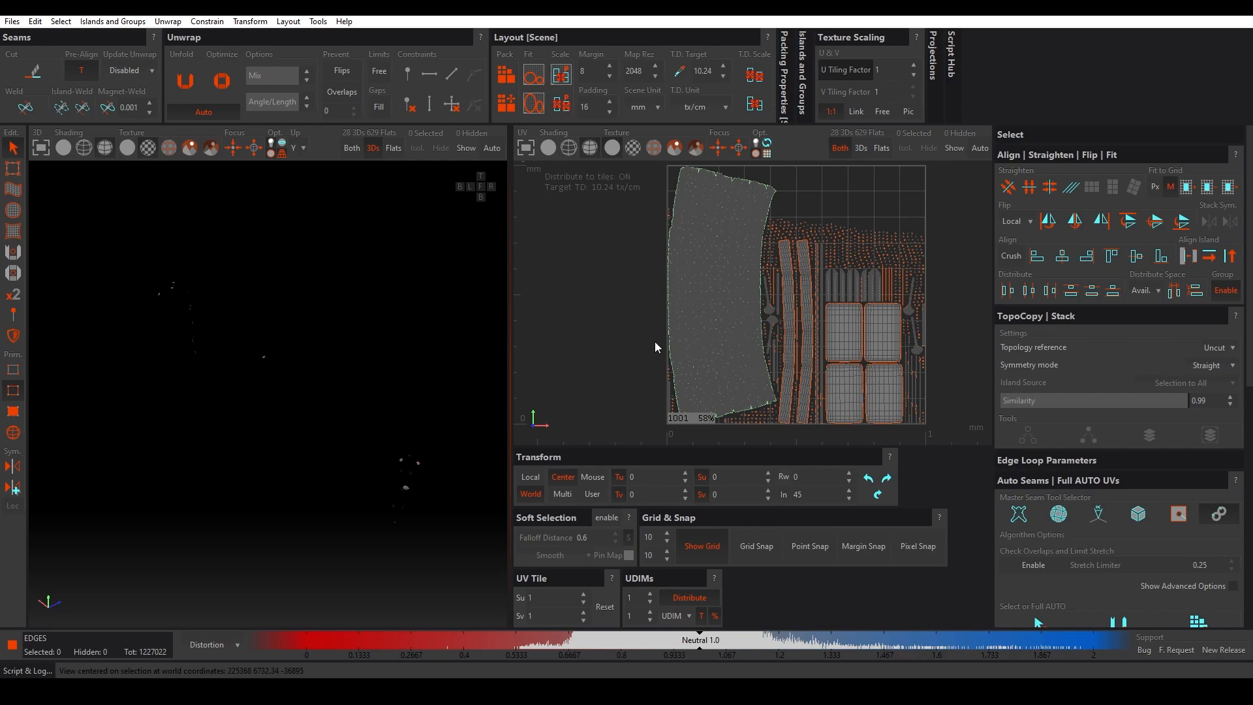